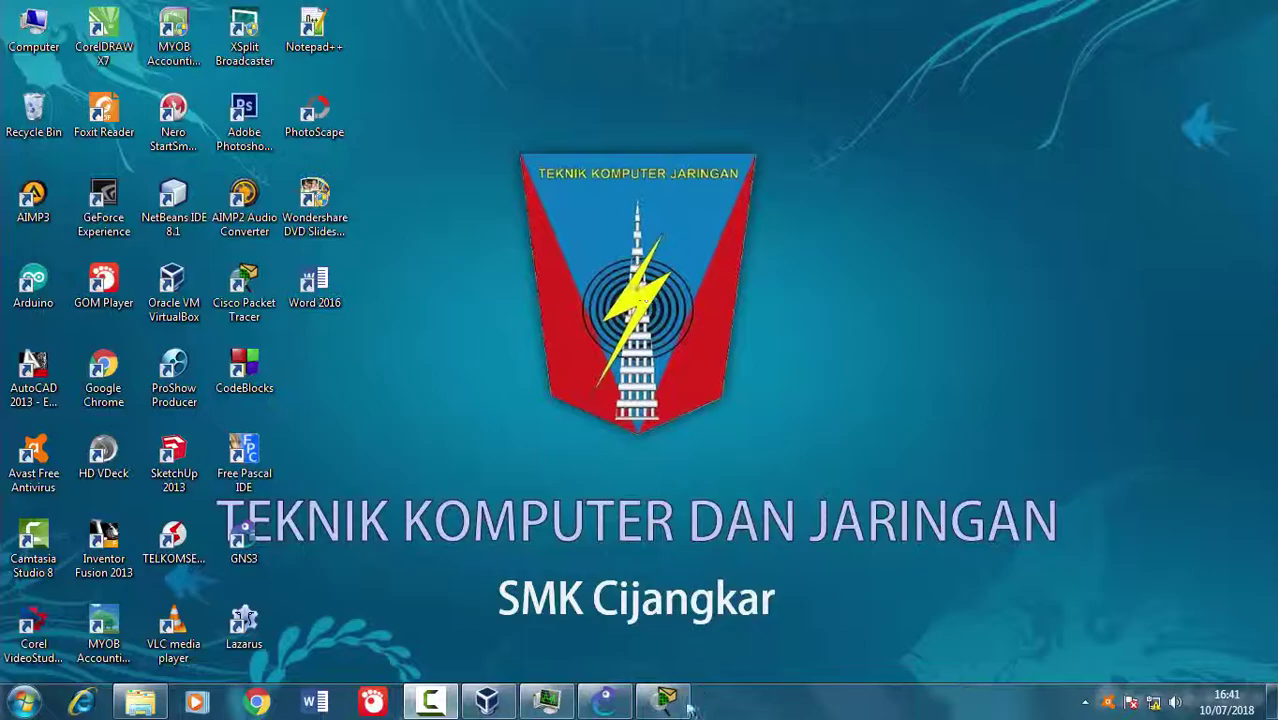
Switch to Cisco Packet Tracer and place two generic PCs side by side in the upper middle of the logical workspace
left_click(686, 704)
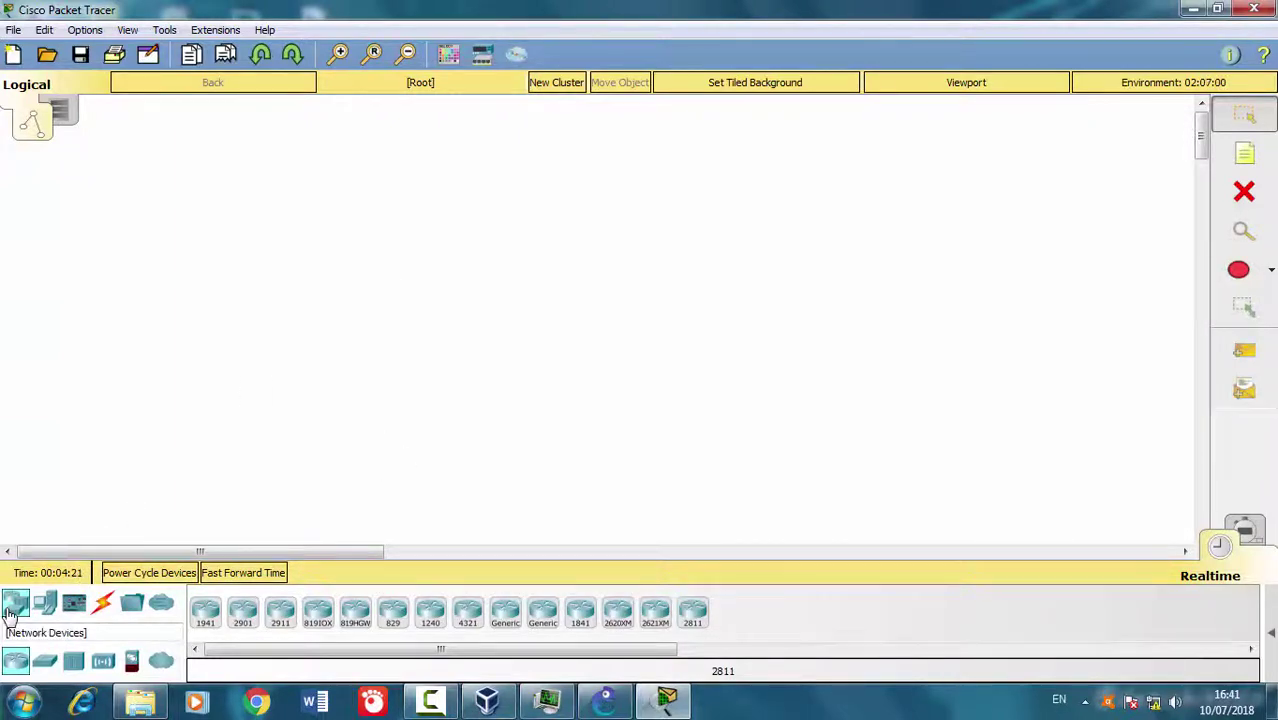
left_click(46, 610)
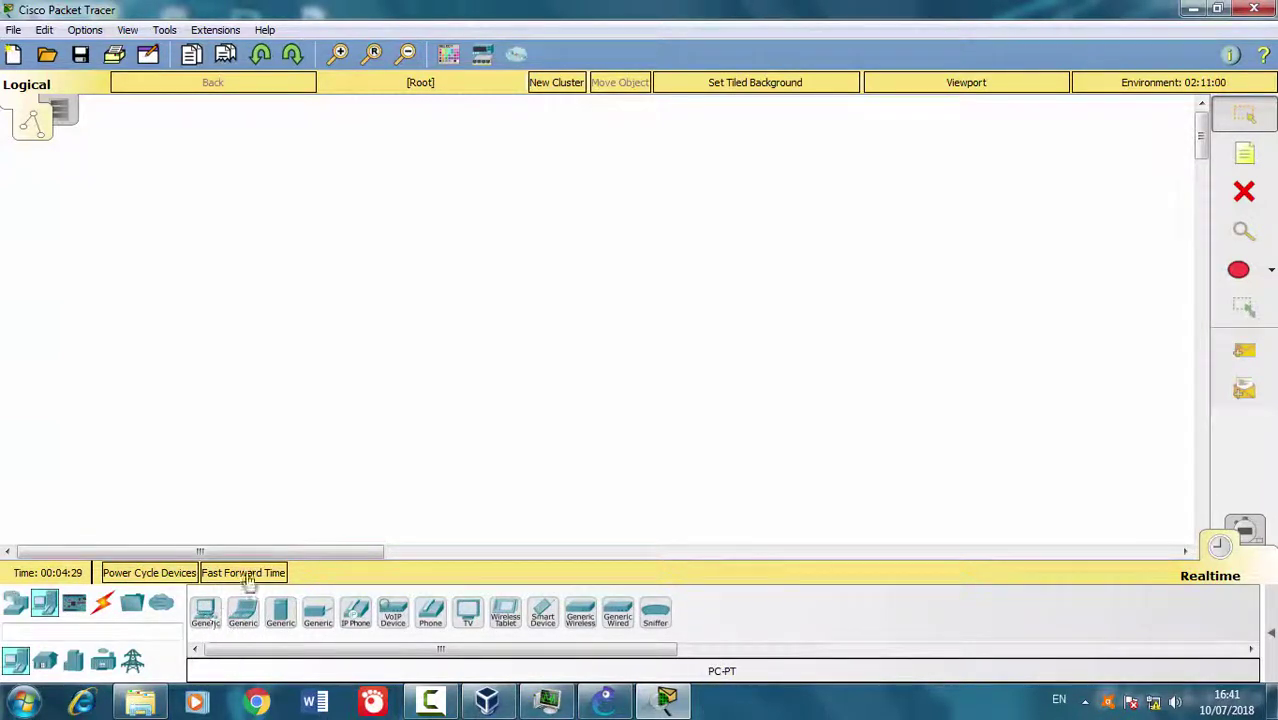
left_click(205, 610)
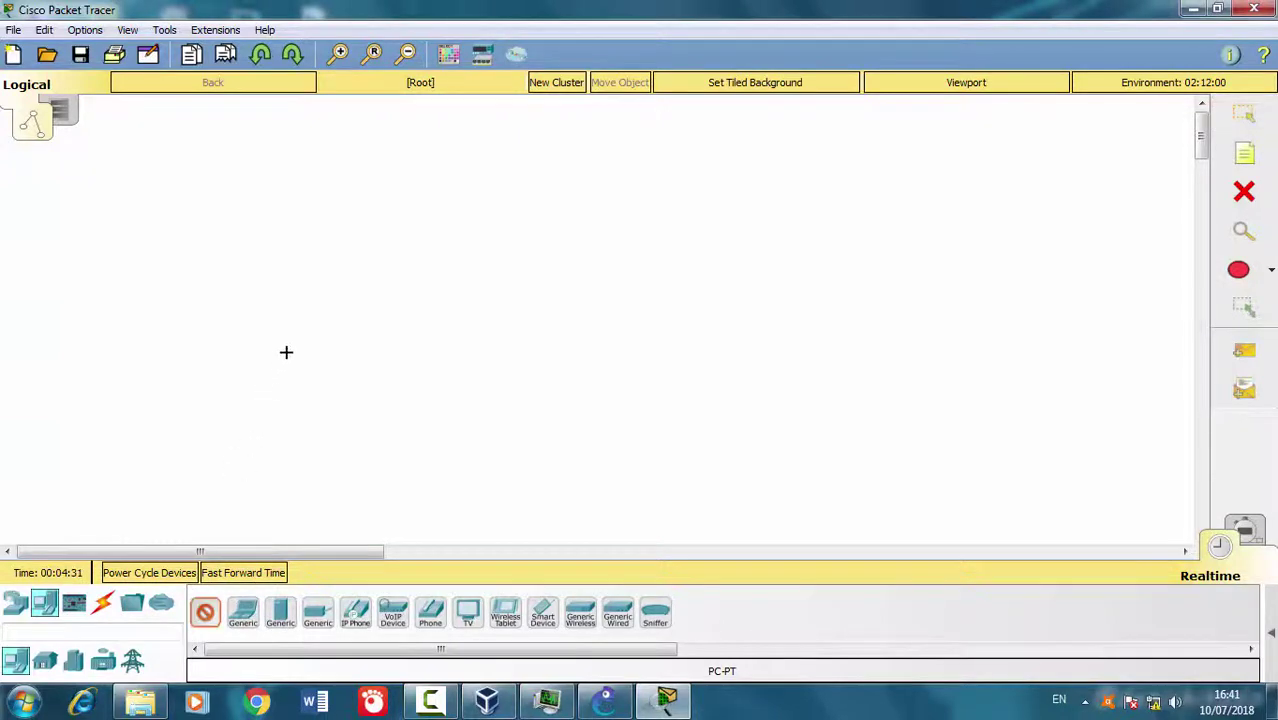
left_click(285, 351)
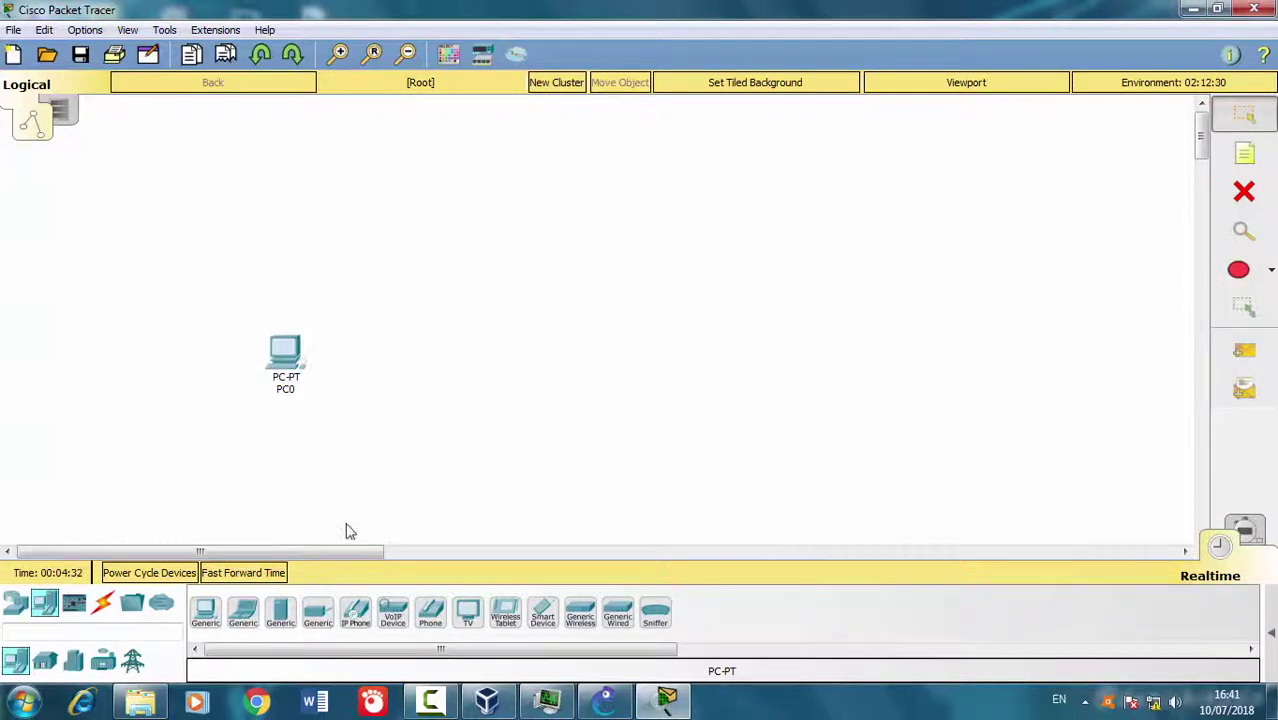
left_click(205, 612)
left_click(552, 352)
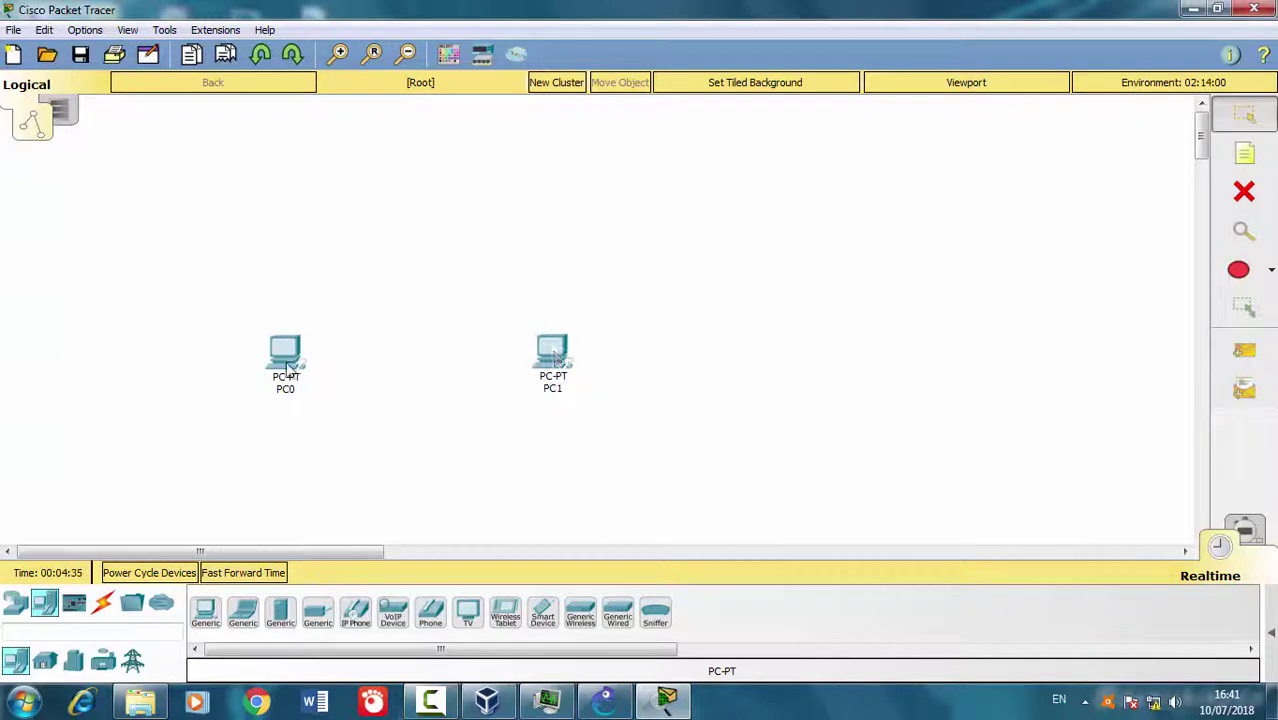
left_click_drag(287, 355, 422, 292)
left_click_drag(552, 358, 703, 282)
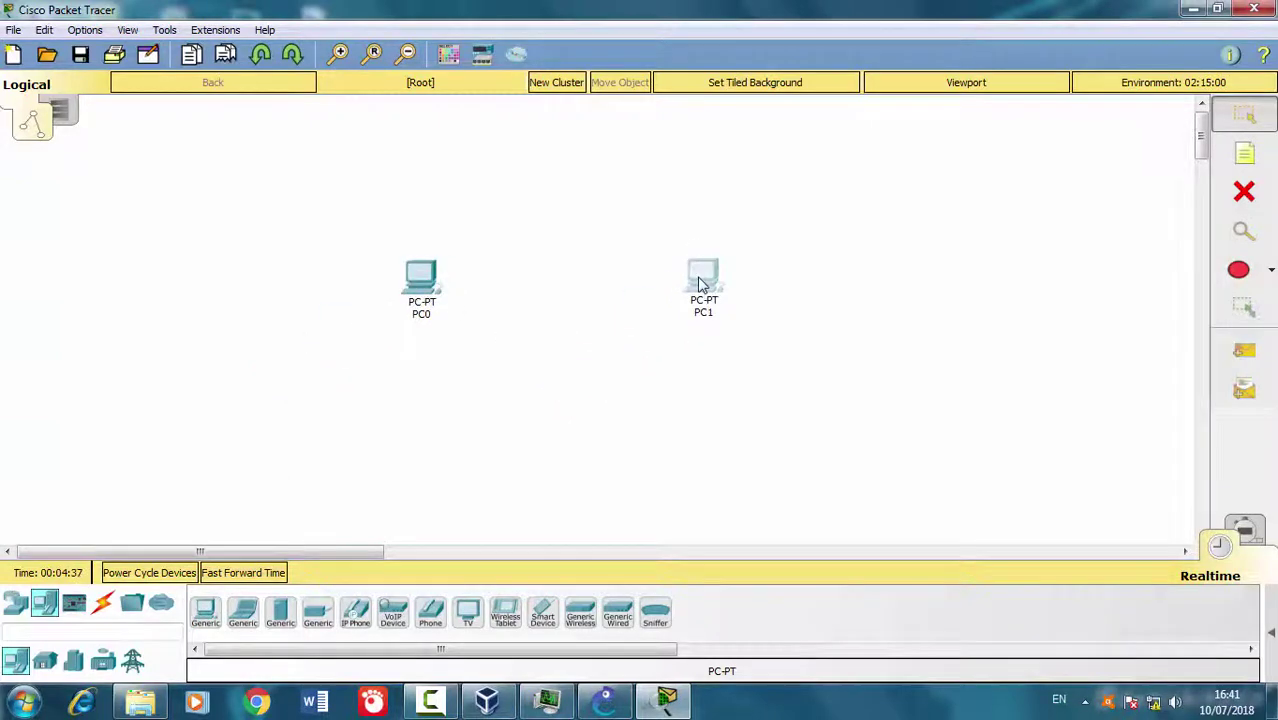
Change the display name of PC0 to "Komputer 1" and close its settings
left_click(421, 318)
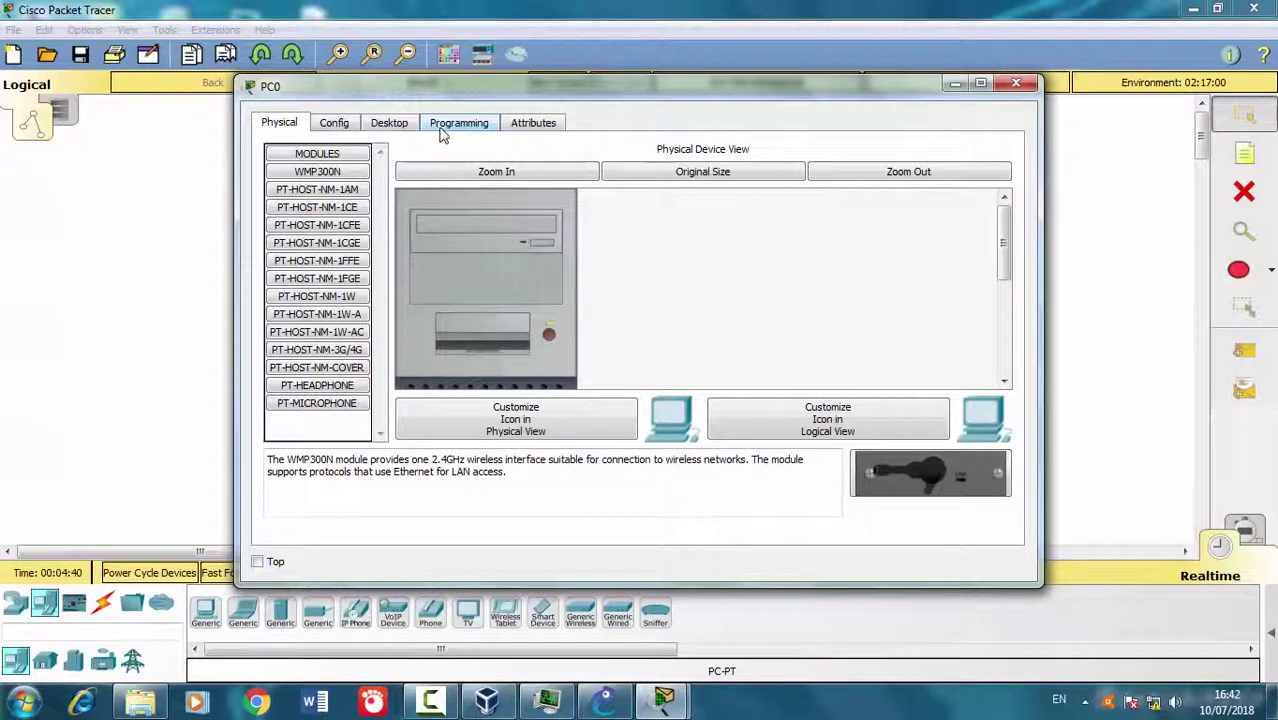
left_click(334, 123)
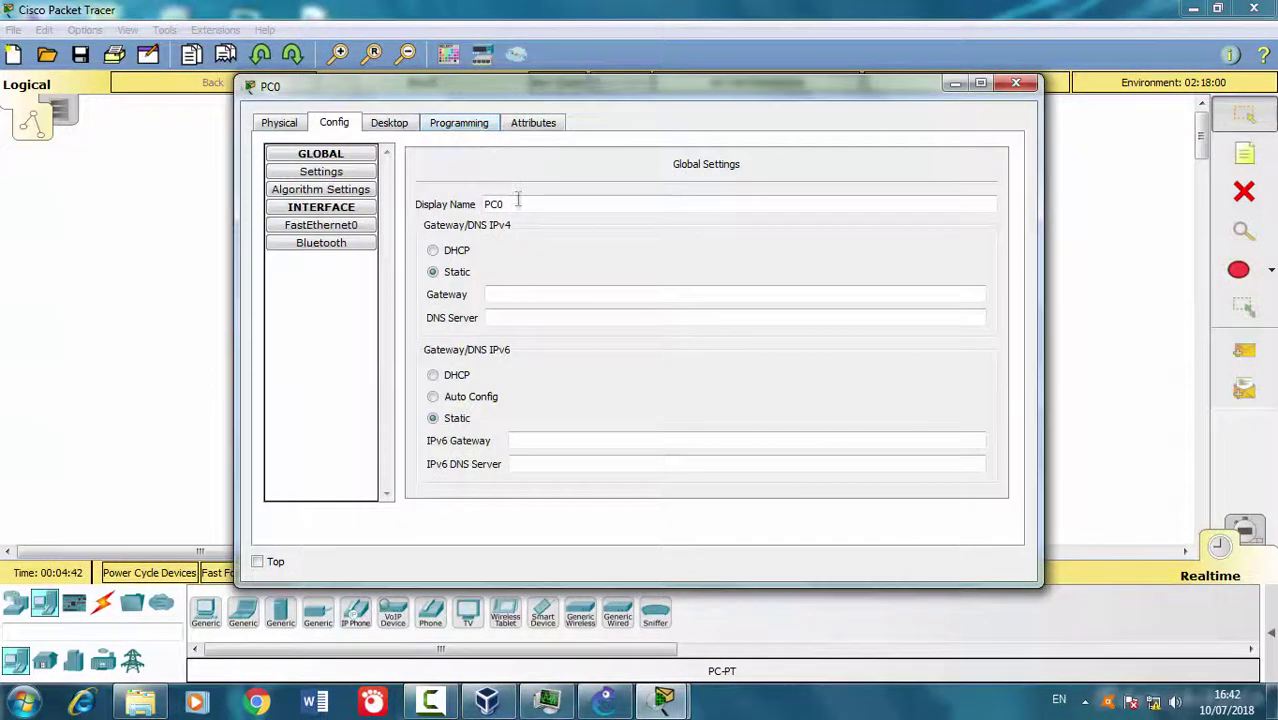
left_click_drag(518, 198, 390, 203)
type("Komputer 1")
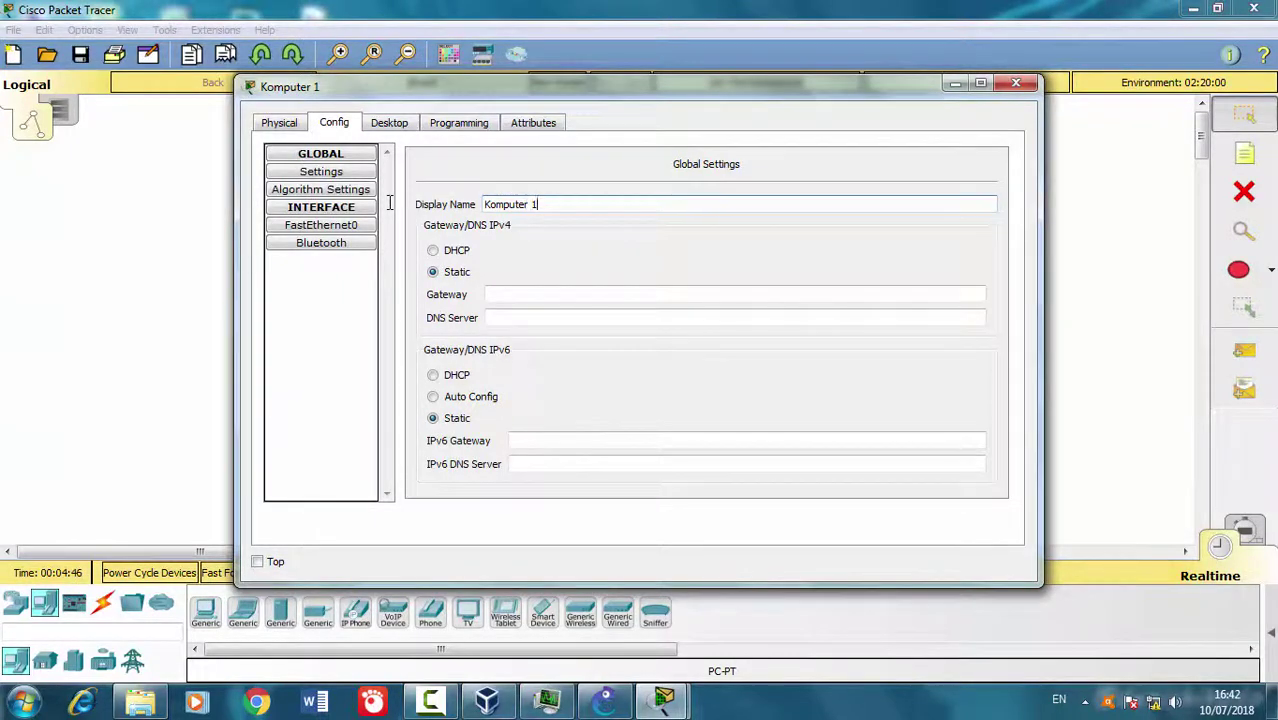
left_click(1017, 82)
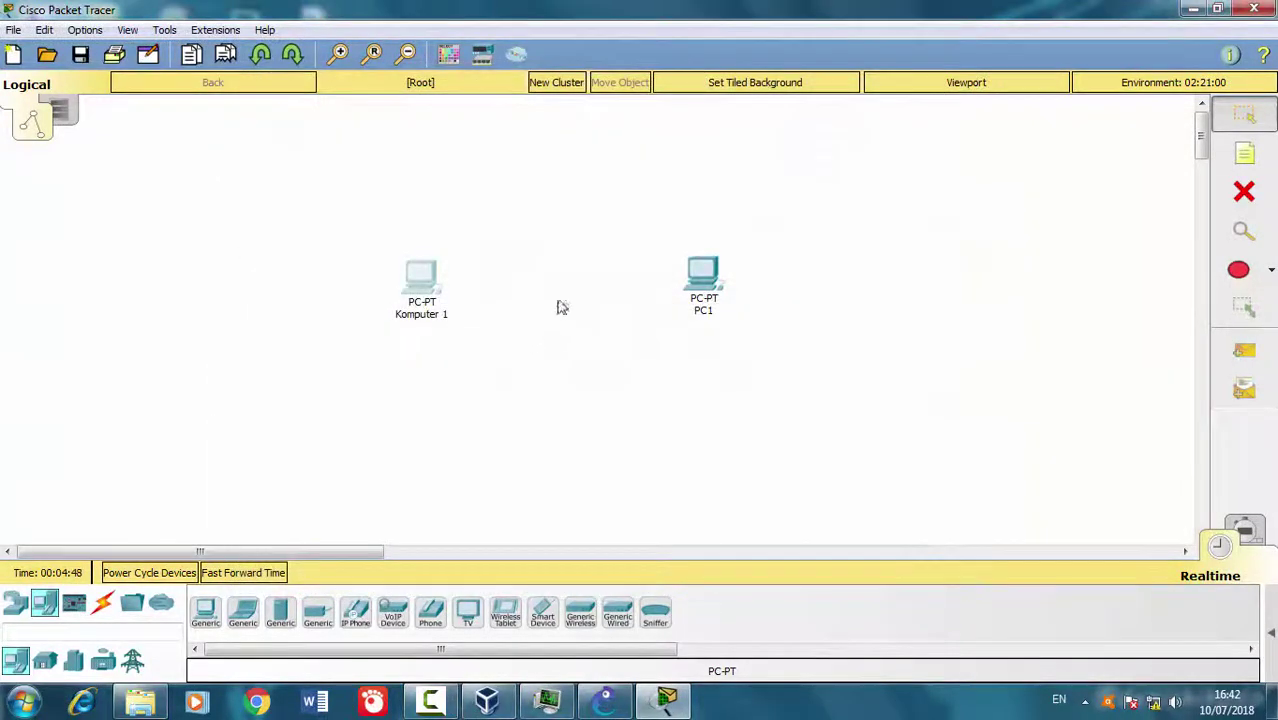
Change the display name of PC1 to "Komputer 2" and close its settings
left_click(702, 275)
left_click(337, 124)
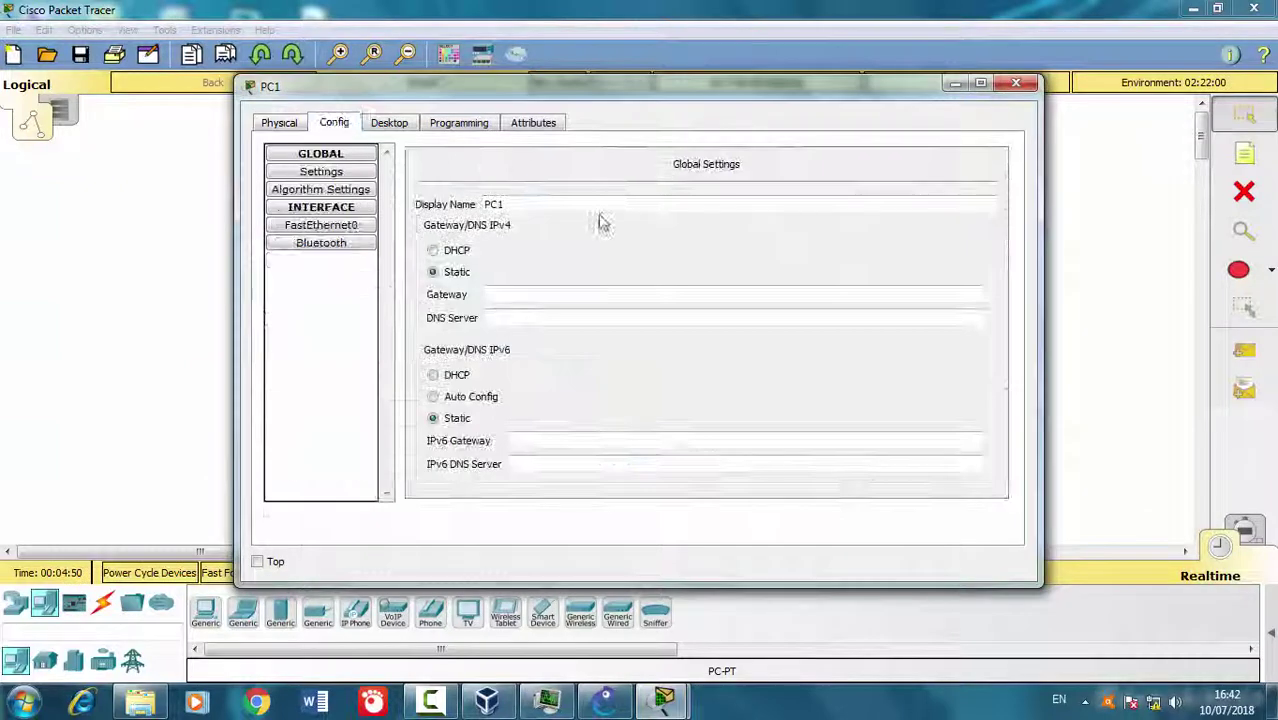
type("Komputer 2")
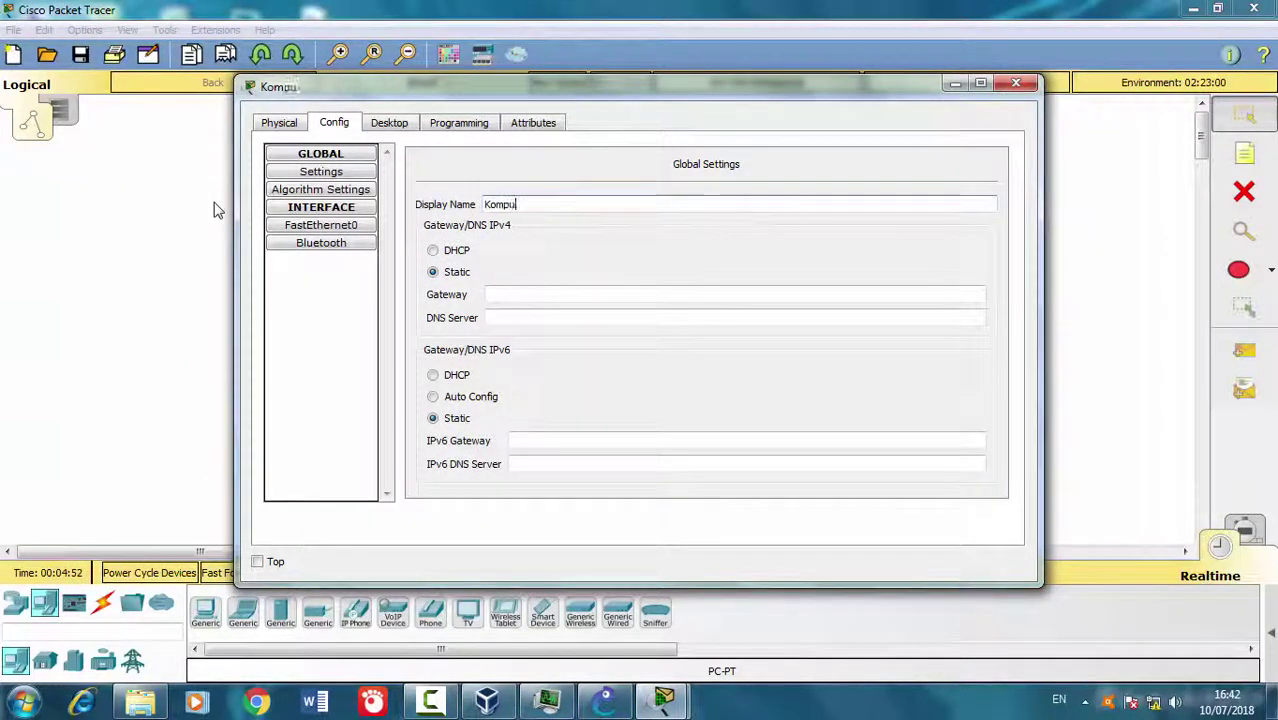
left_click(1017, 82)
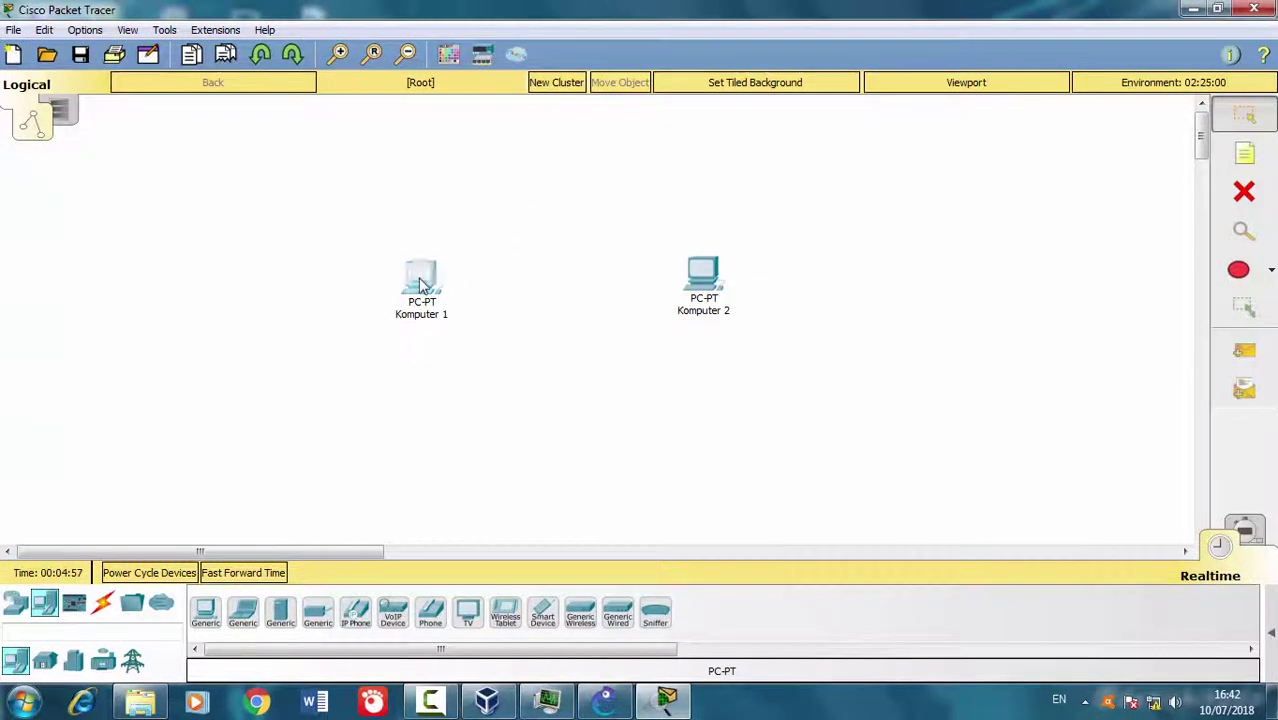
Move Komputer 1 and Komputer 2 slightly upward on the workspace
left_click_drag(422, 277, 422, 260)
left_click_drag(707, 285, 710, 276)
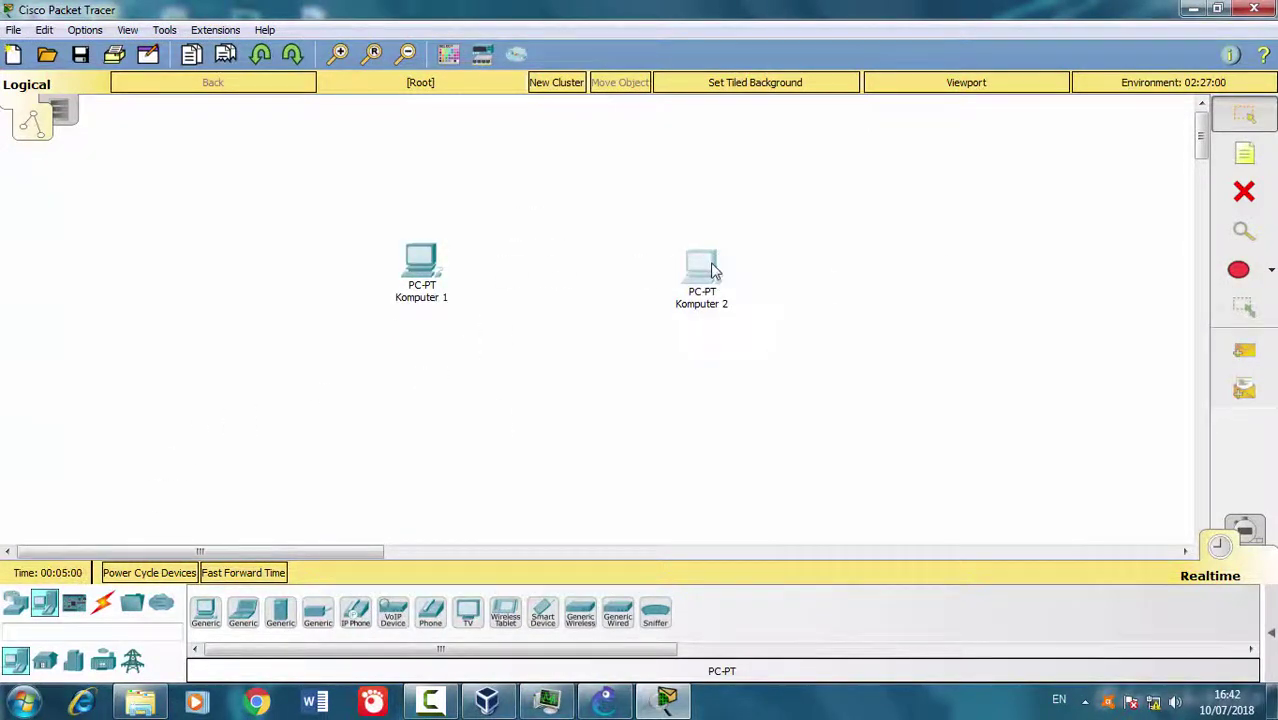
left_click(712, 268)
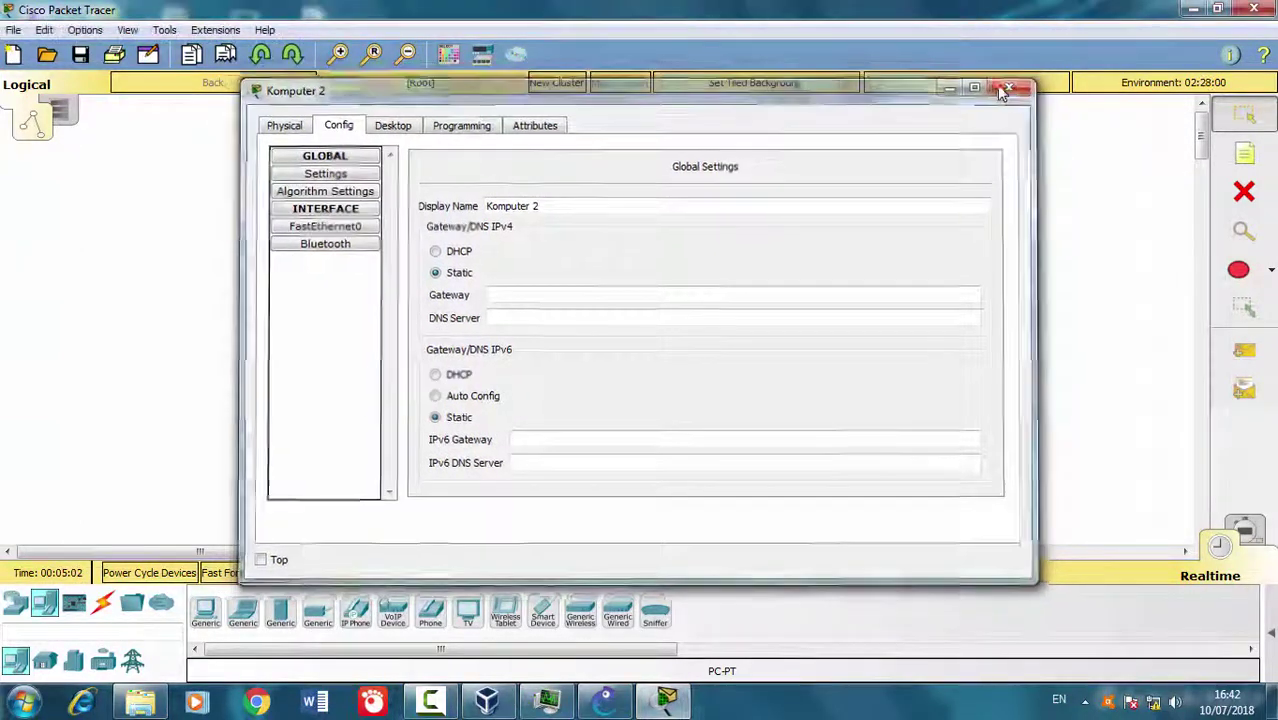
left_click(1004, 89)
Level the two PCs and connect Komputer 1 to Komputer 2 using the automatically chosen connection type
left_click(102, 603)
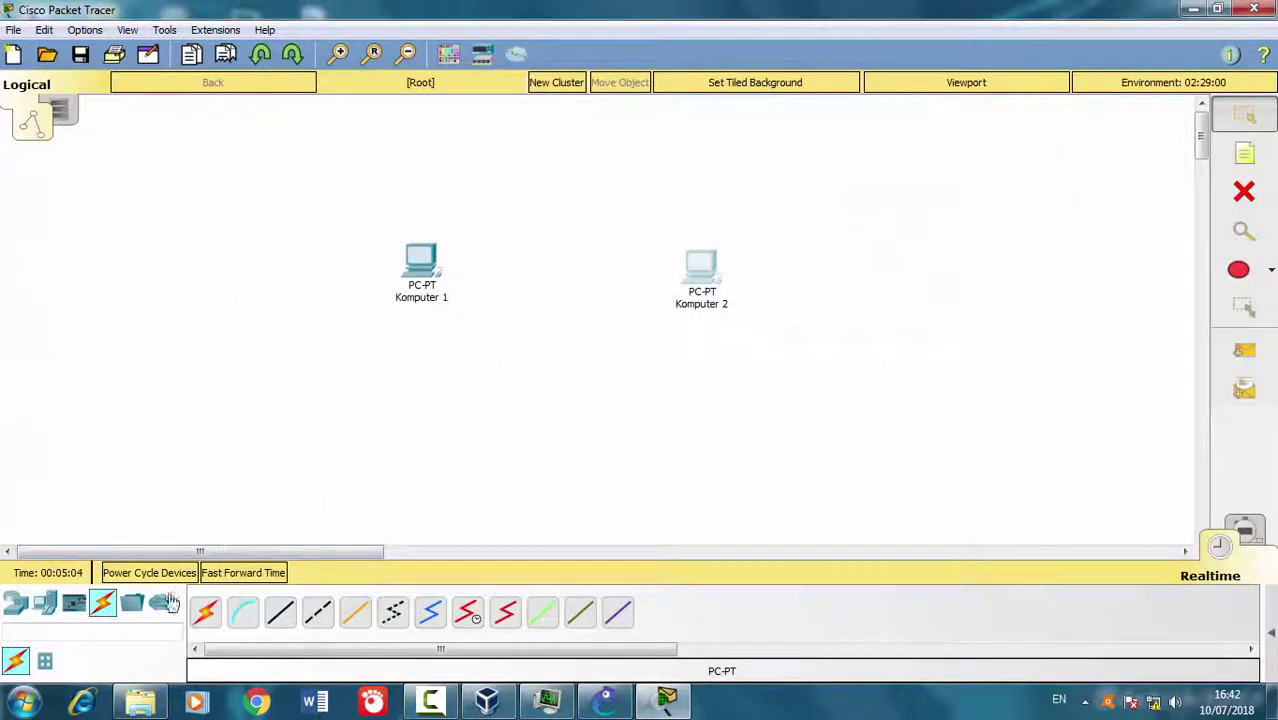
left_click(202, 620)
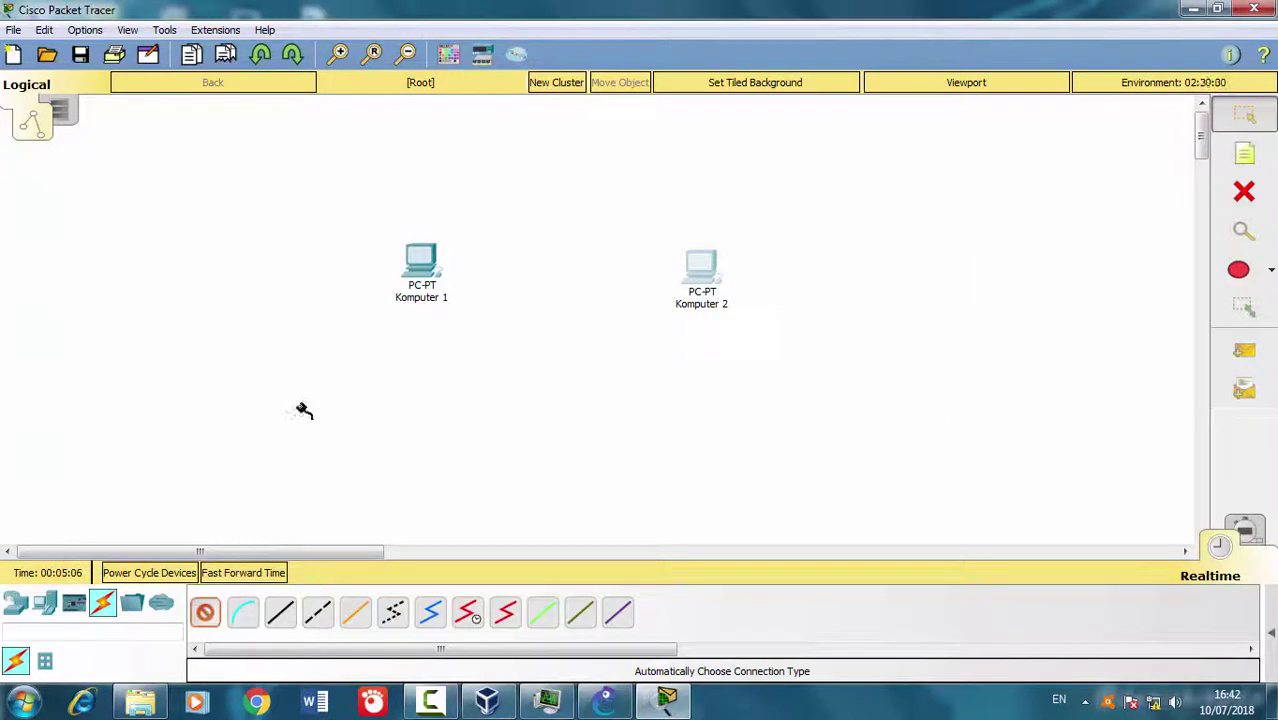
left_click(204, 612)
left_click_drag(426, 280, 427, 277)
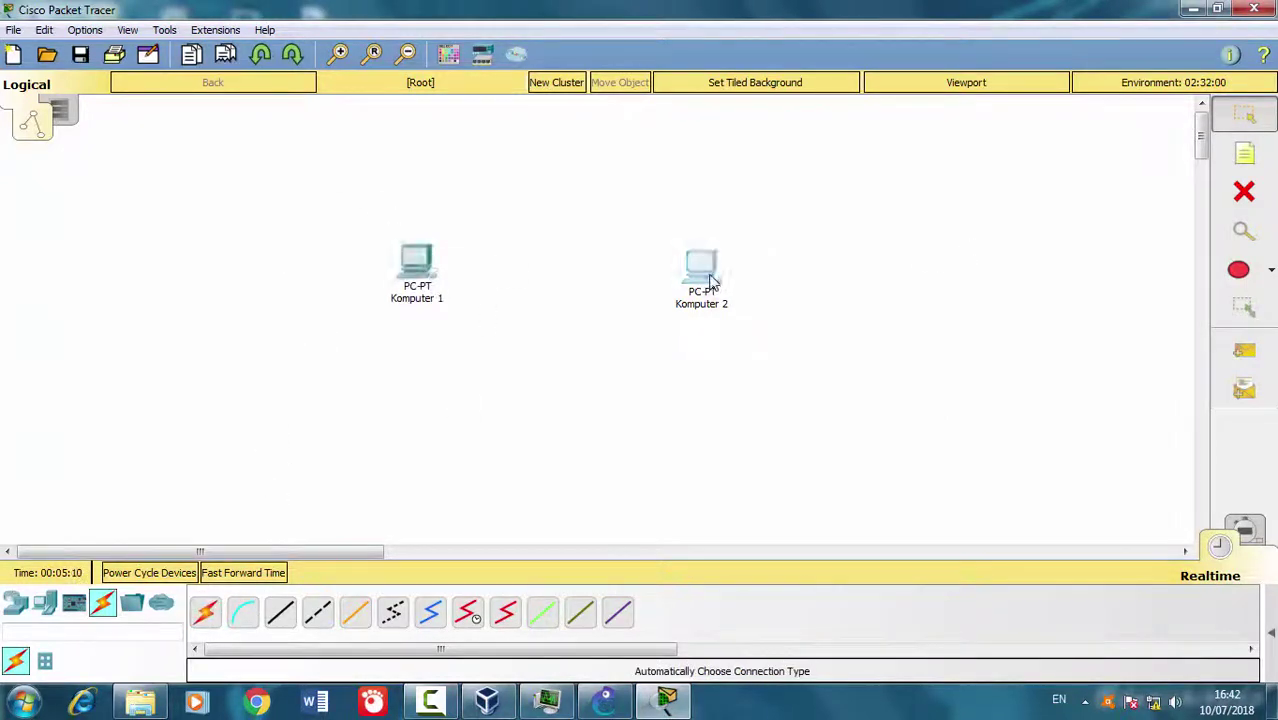
left_click_drag(712, 282, 714, 274)
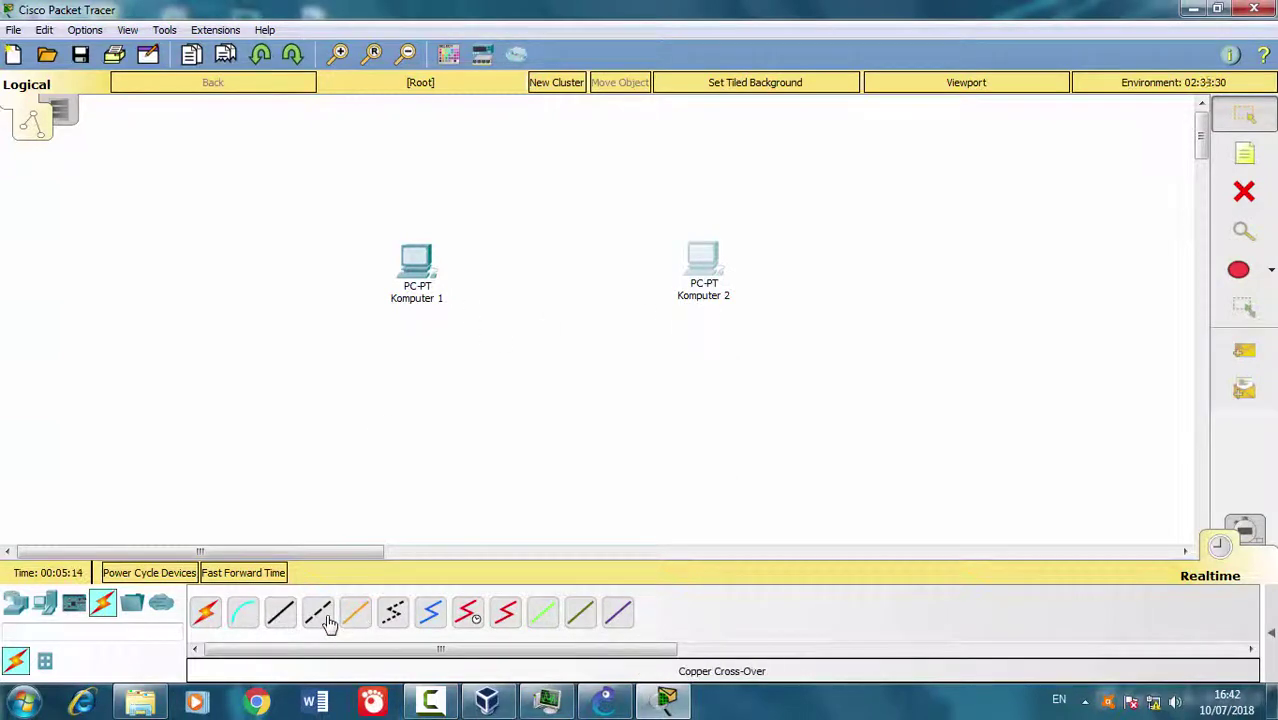
left_click(205, 612)
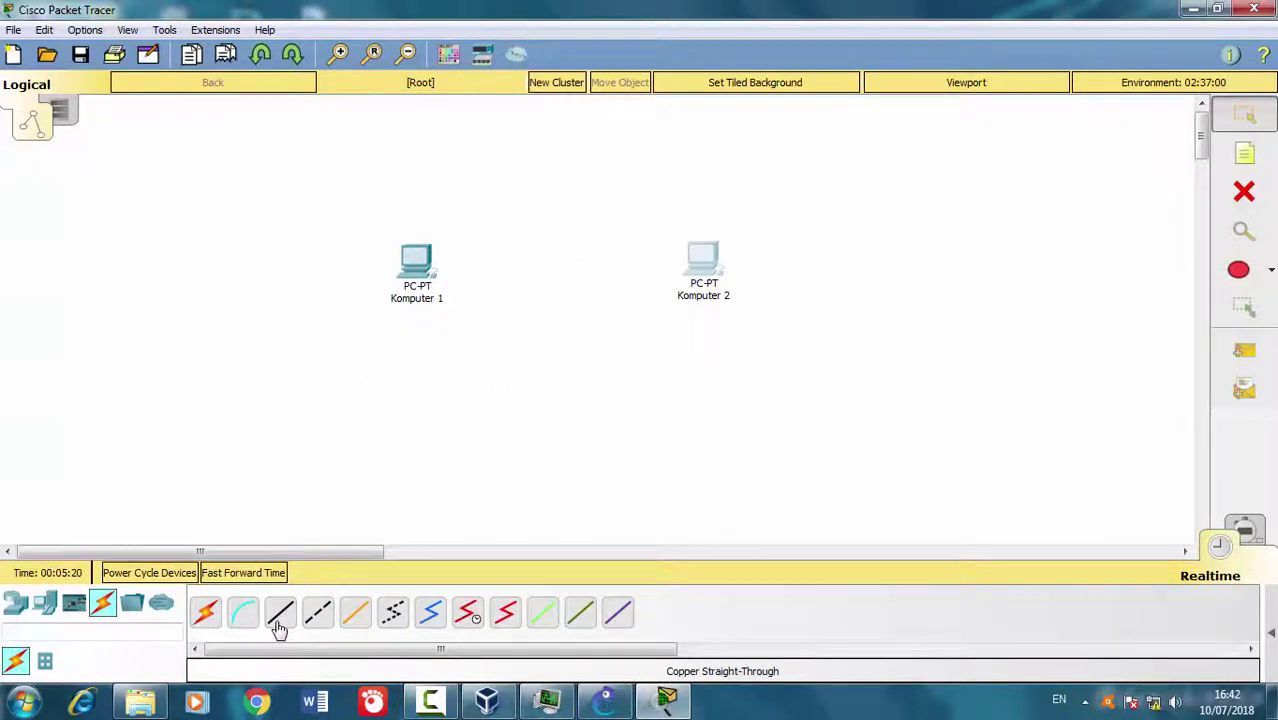
left_click(205, 614)
left_click(413, 274)
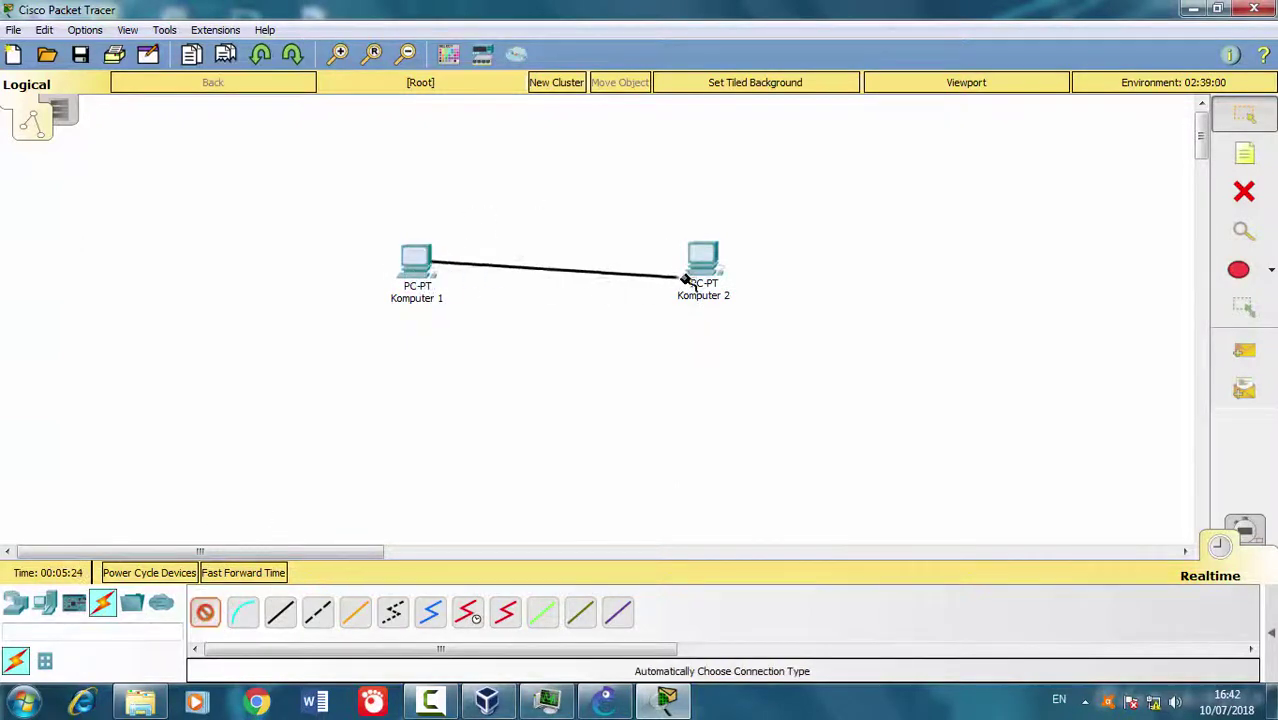
left_click(690, 278)
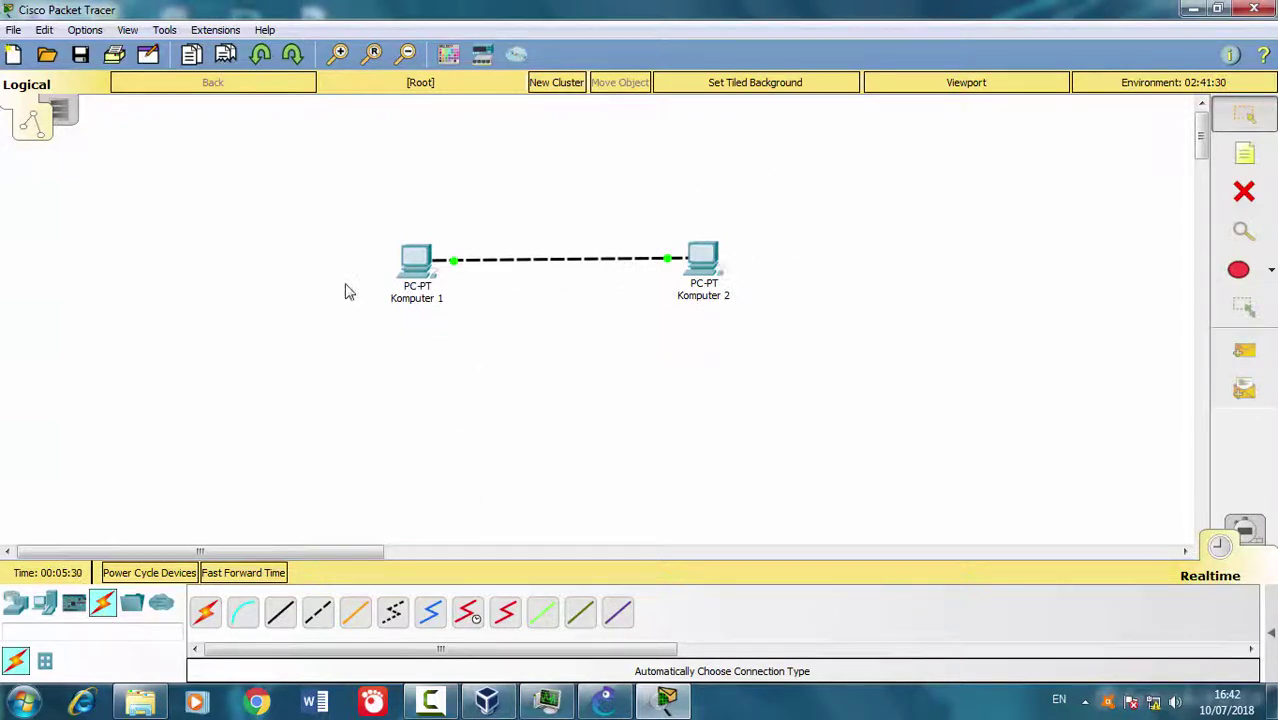
left_click(15, 604)
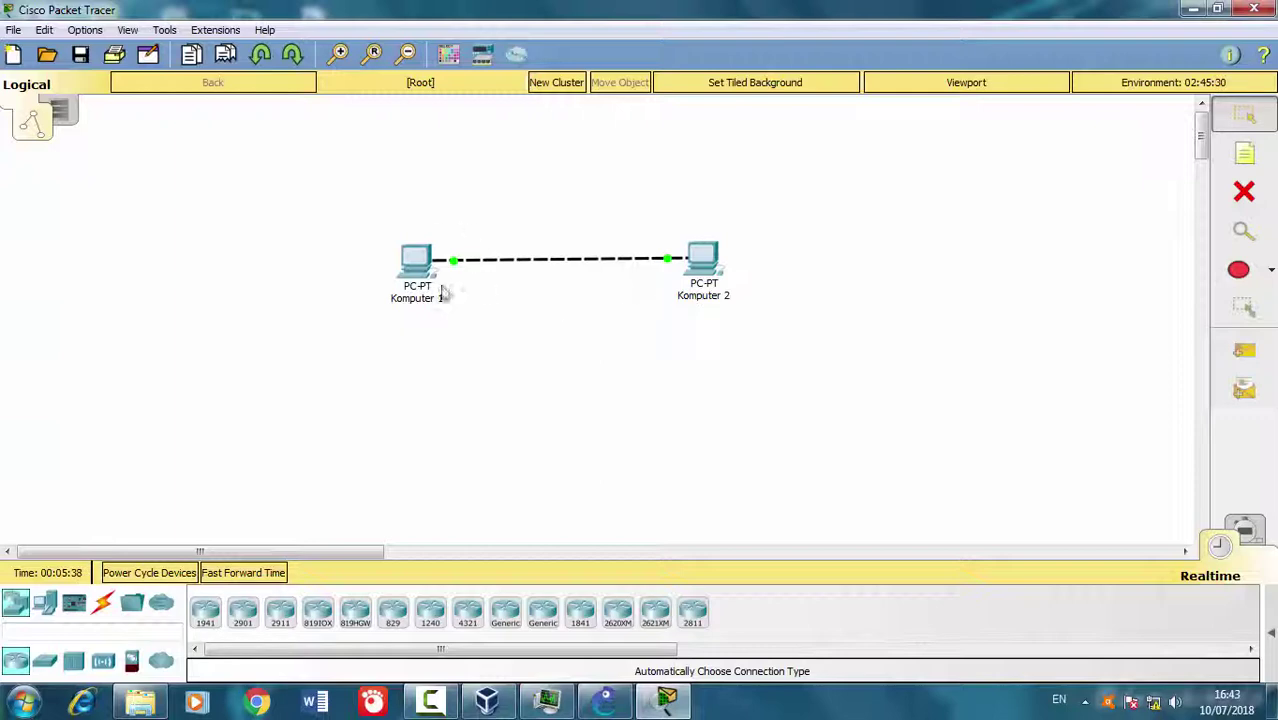
left_click(415, 268)
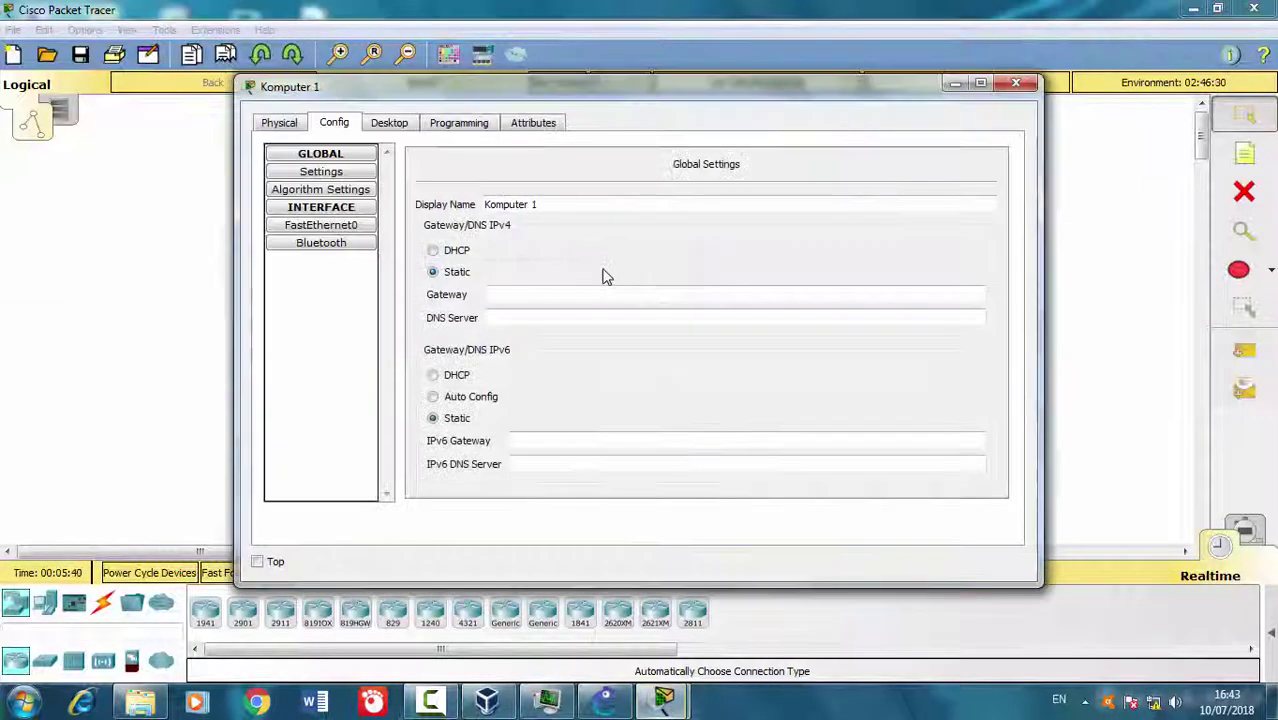
left_click(398, 126)
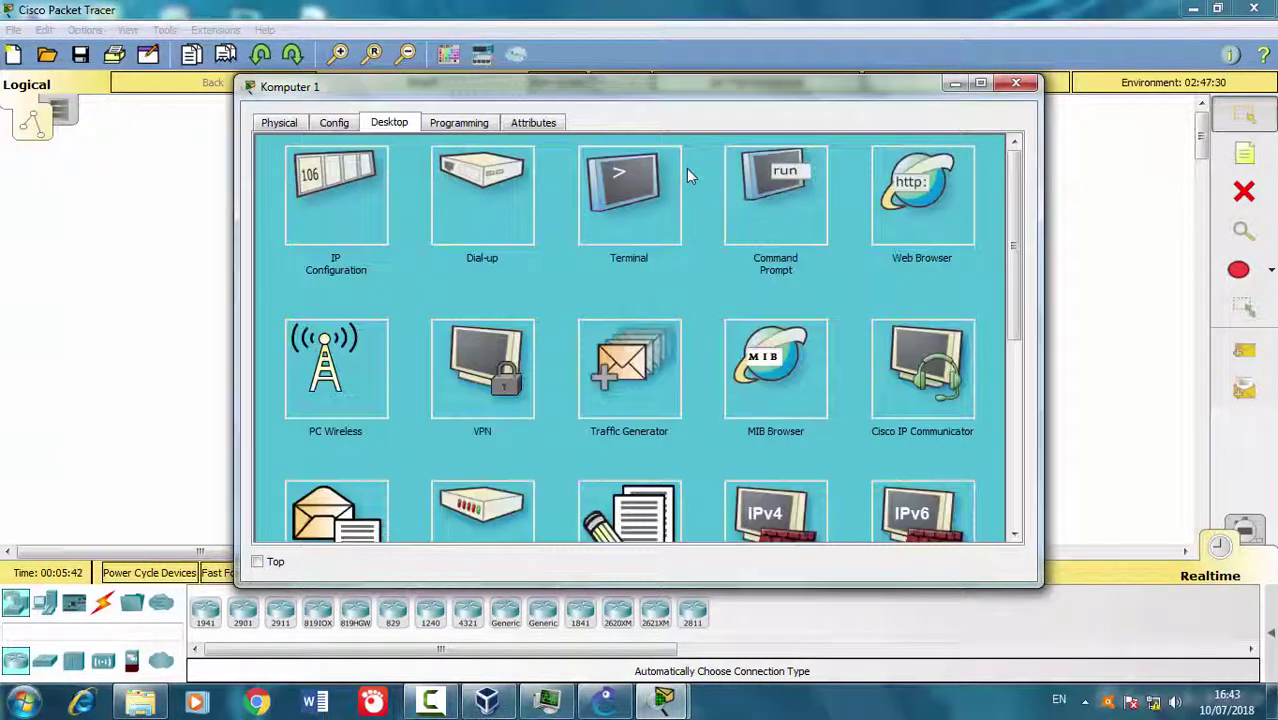
left_click(316, 186)
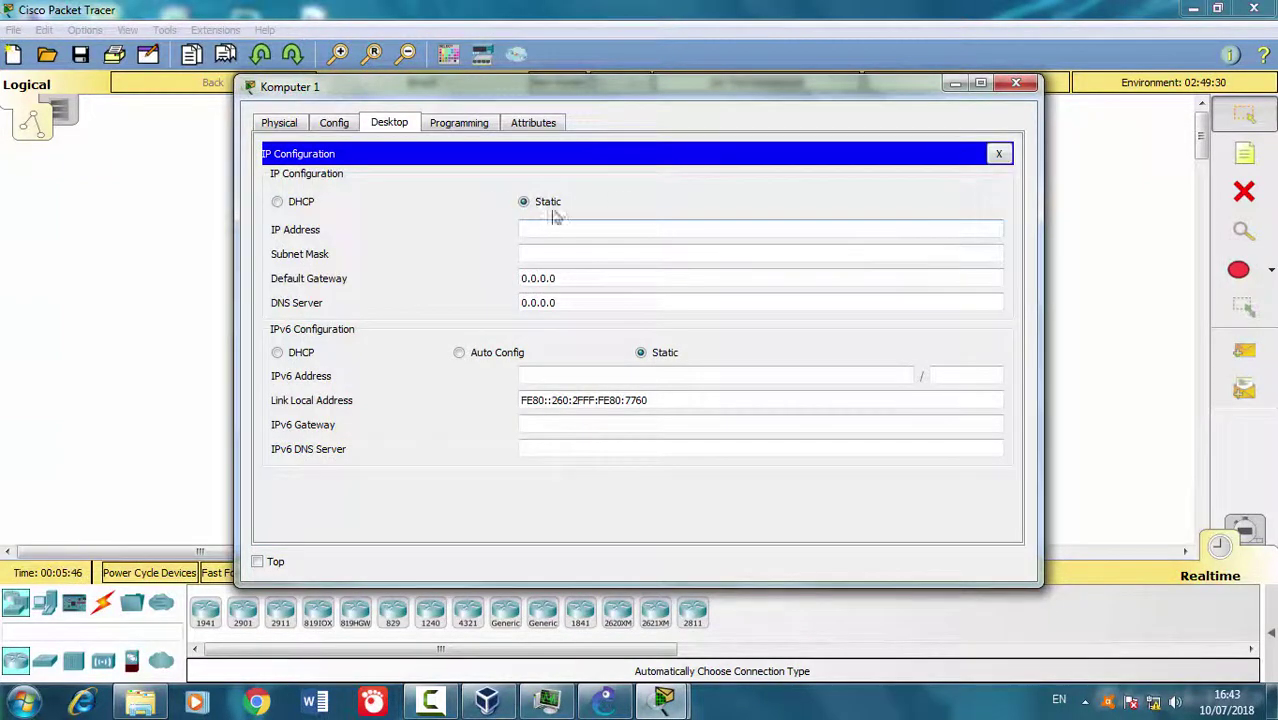
left_click_drag(586, 92, 648, 148)
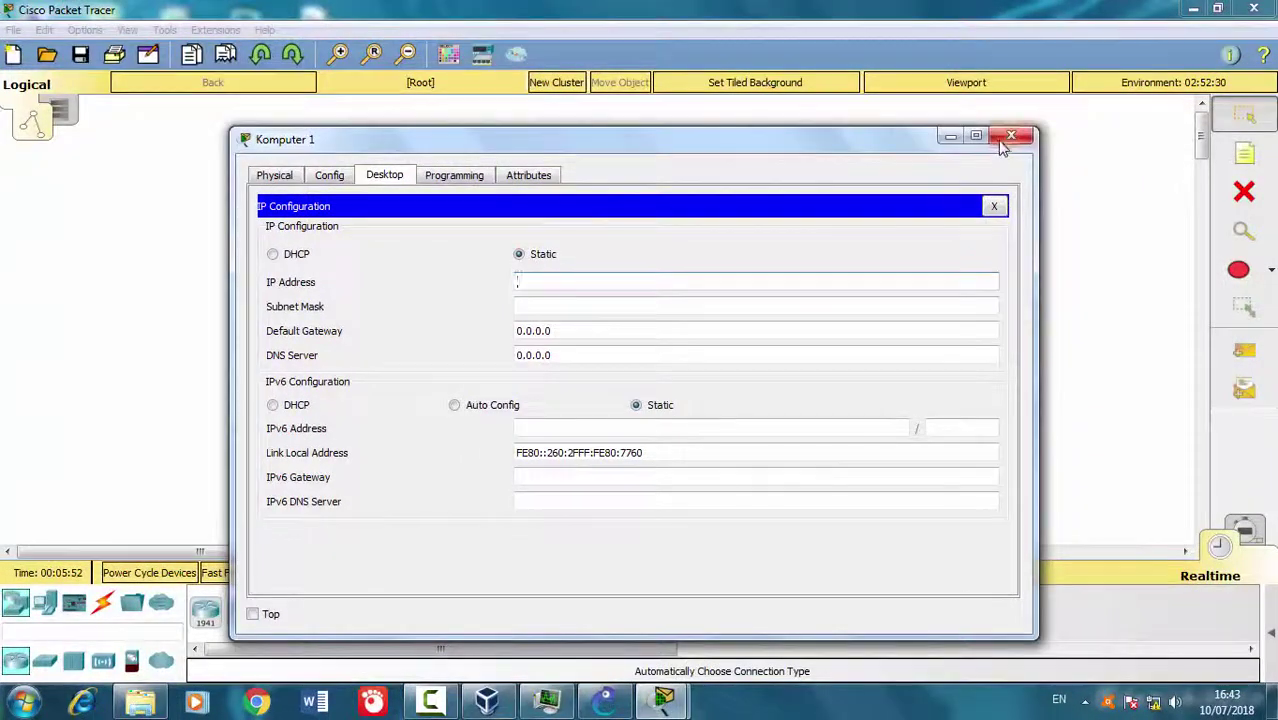
left_click(1010, 137)
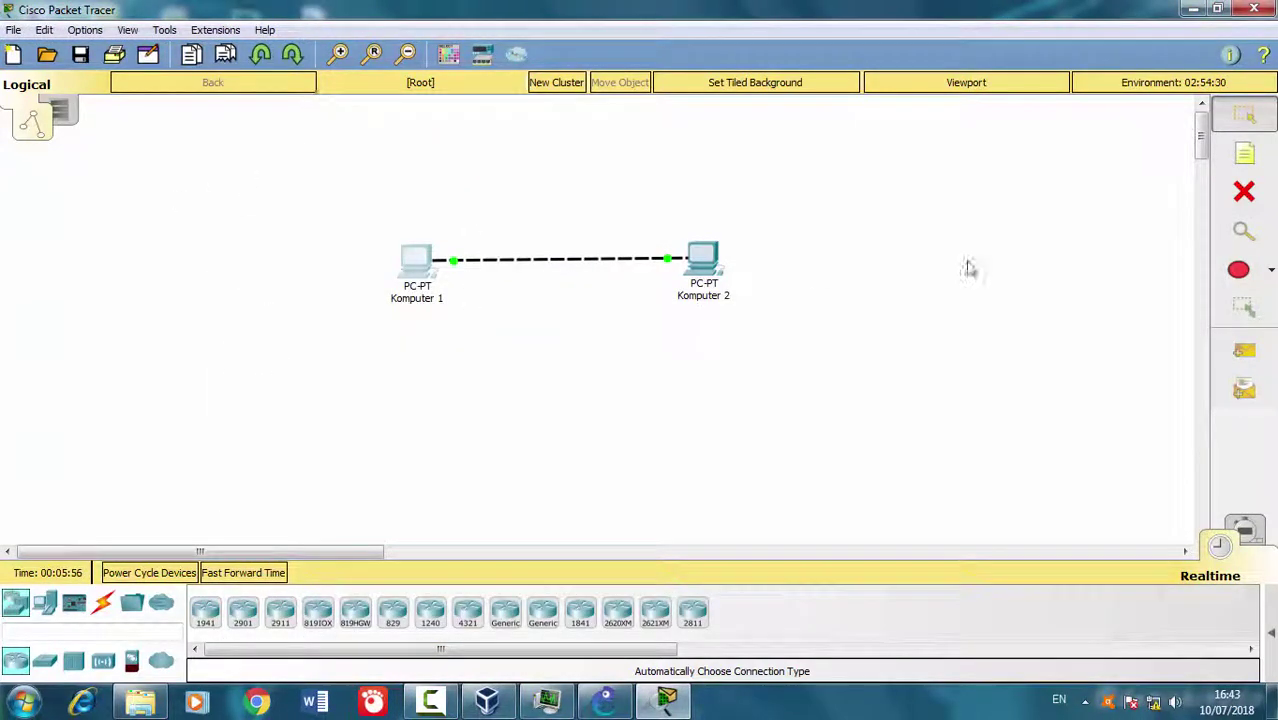
Add a note reading "192.168.137.0/24" below the cable between the two PCs and leave note placement
left_click(1256, 163)
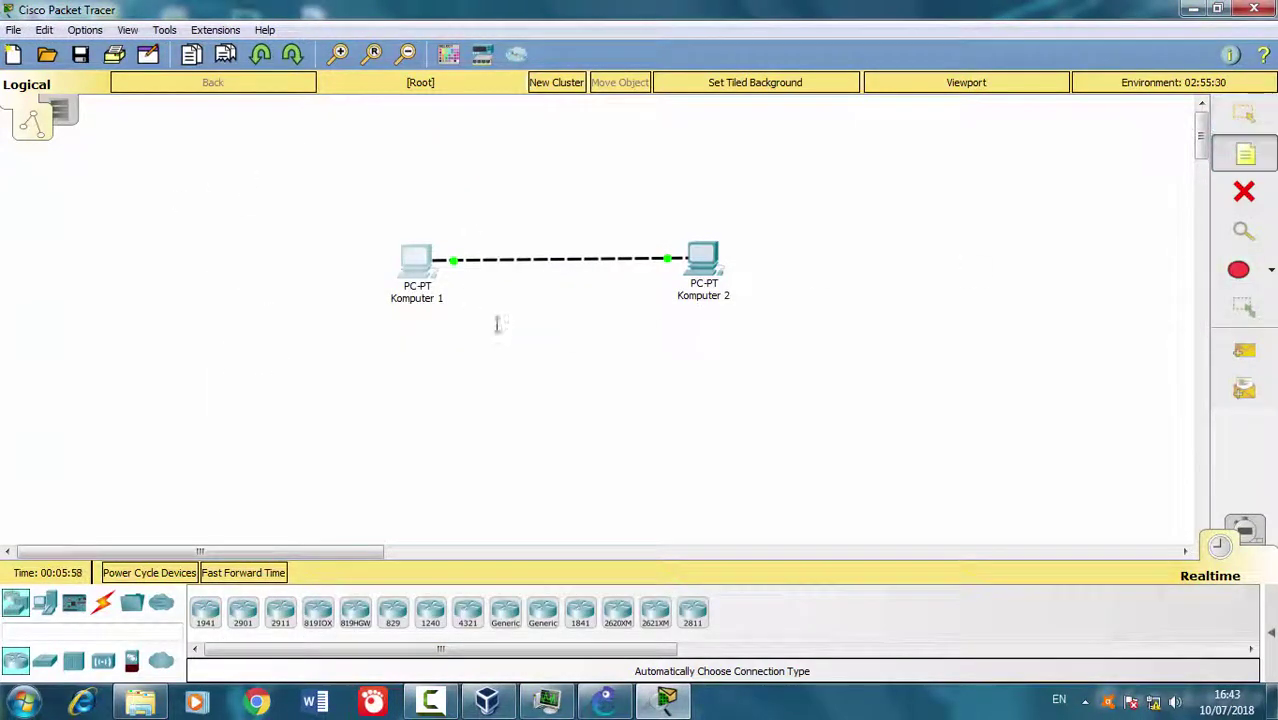
left_click(506, 315)
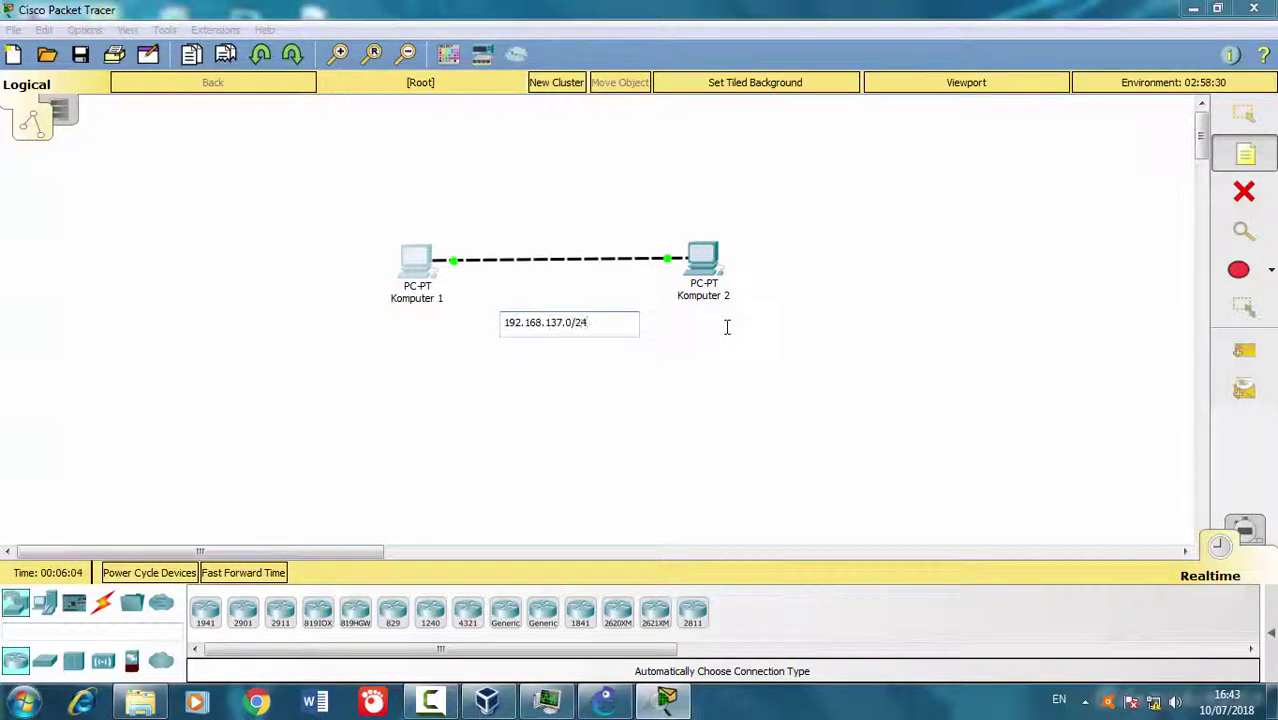
left_click(725, 331)
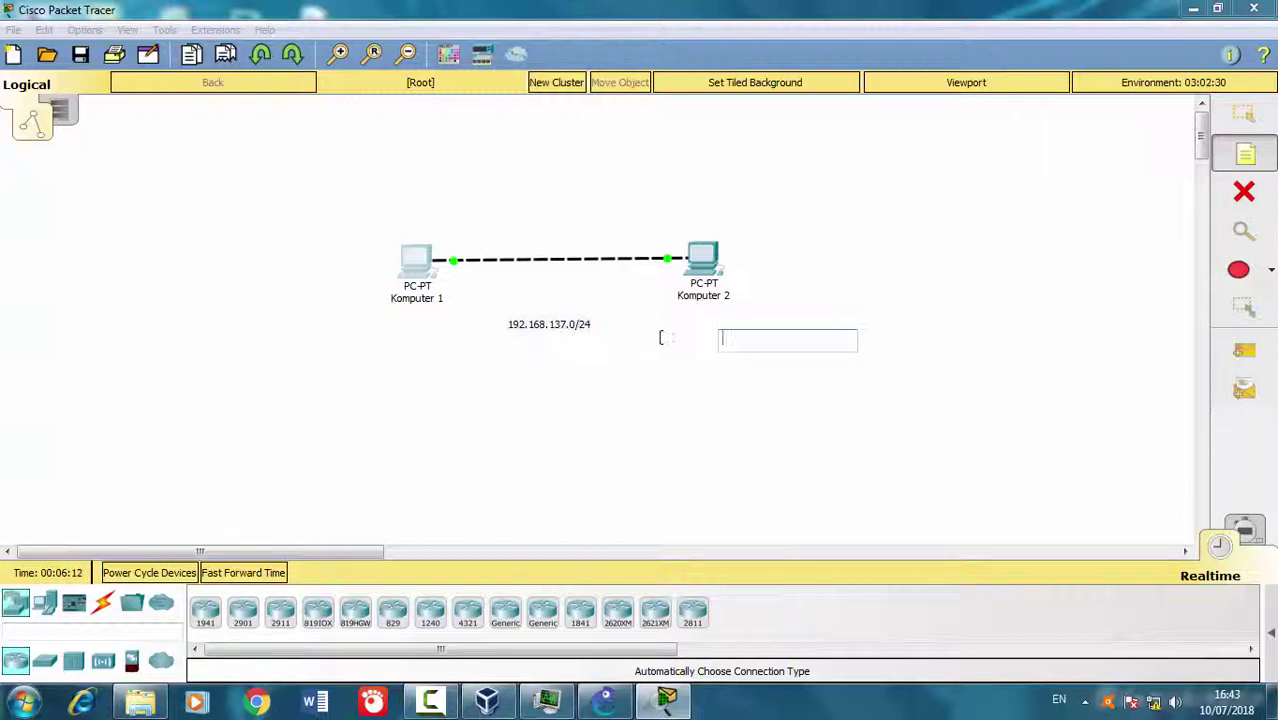
key("BackSpace")
key("BackSpace")
key("BackSpace")
key("BackSpace")
key("BackSpace")
key("BackSpace")
key("BackSpace")
key("BackSpace")
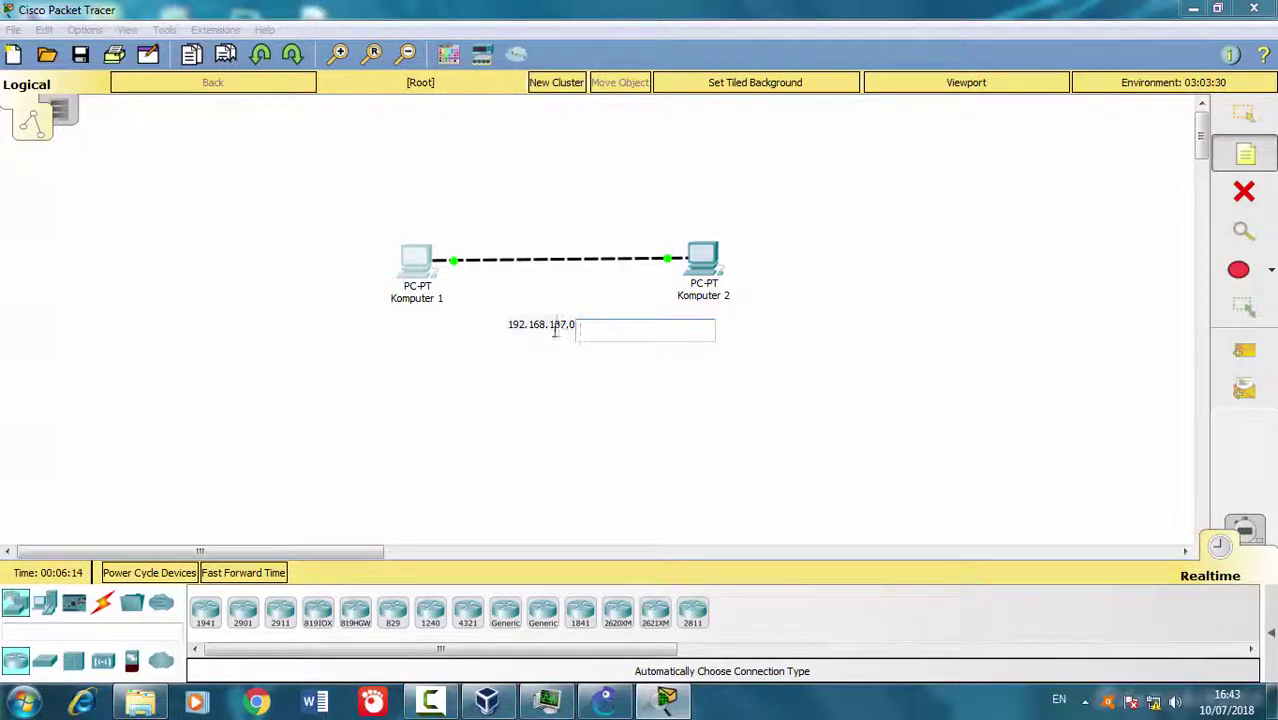
key("Escape")
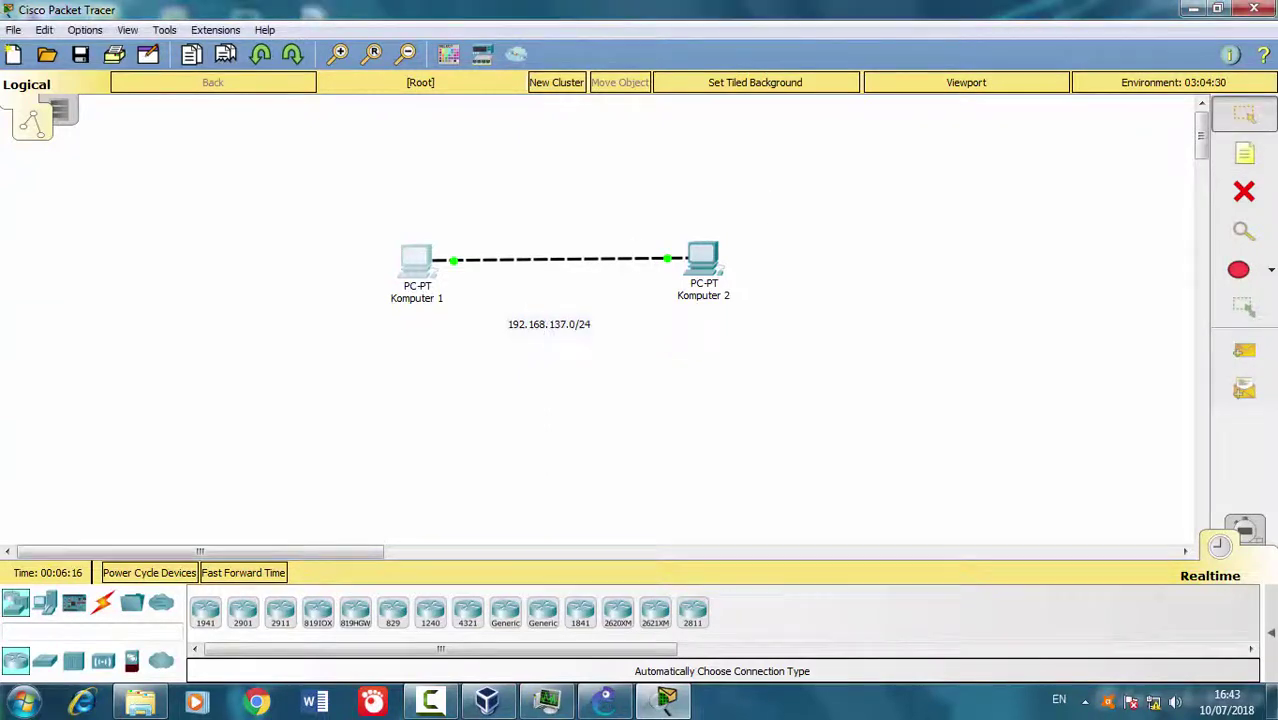
Move the network address note slightly up so it sits closer beneath the cable
double_click(578, 322)
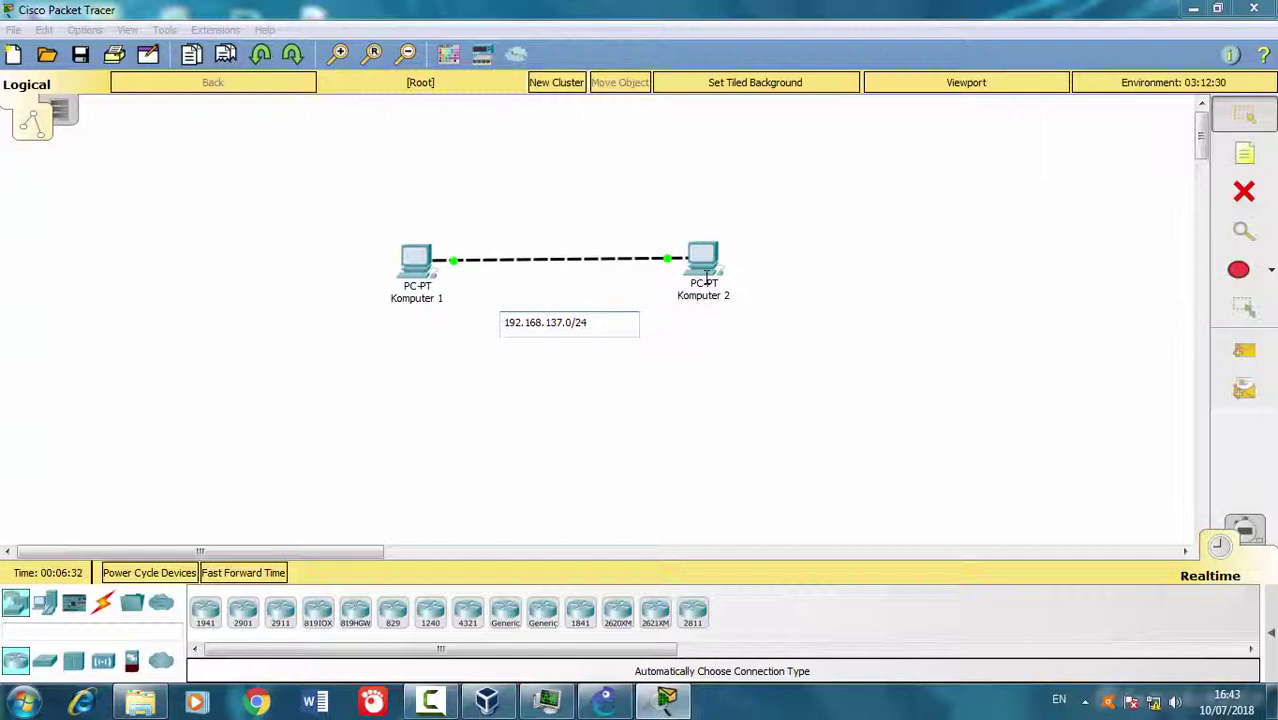
left_click(965, 317)
left_click_drag(553, 330, 576, 306)
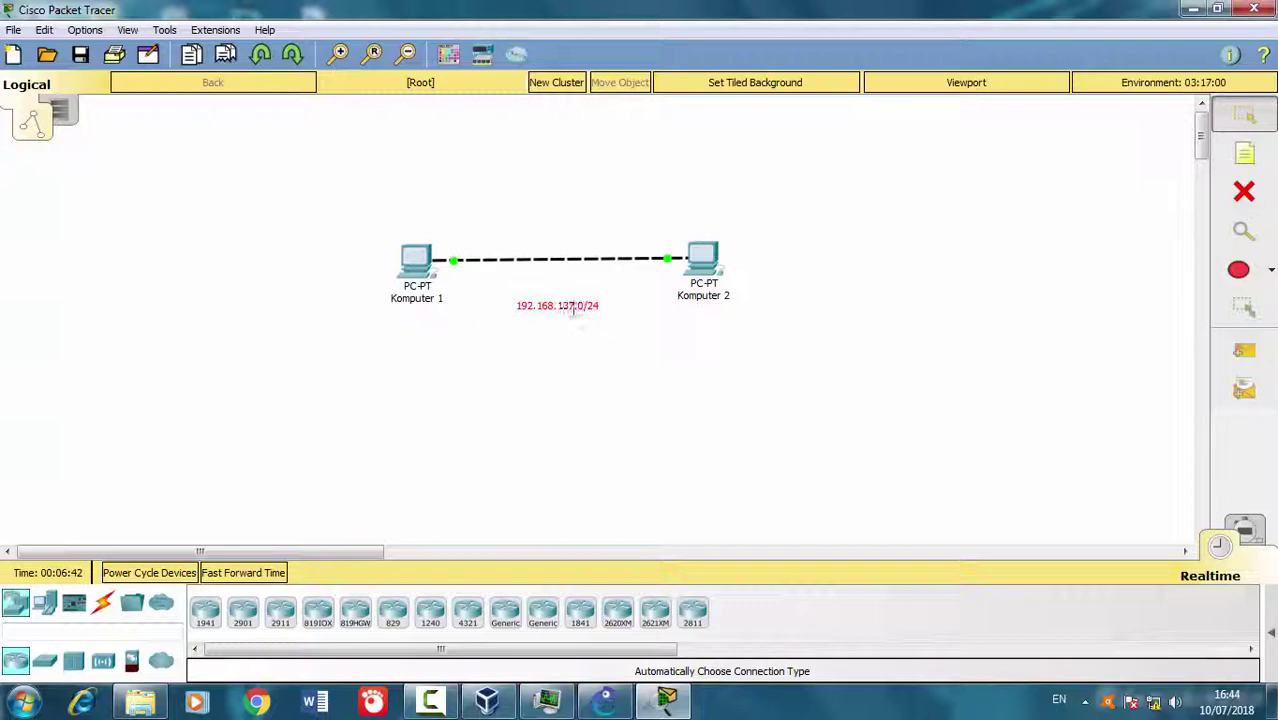
Reposition the network address note a little lower beneath the cable between the two PCs
left_click_drag(576, 300, 574, 336)
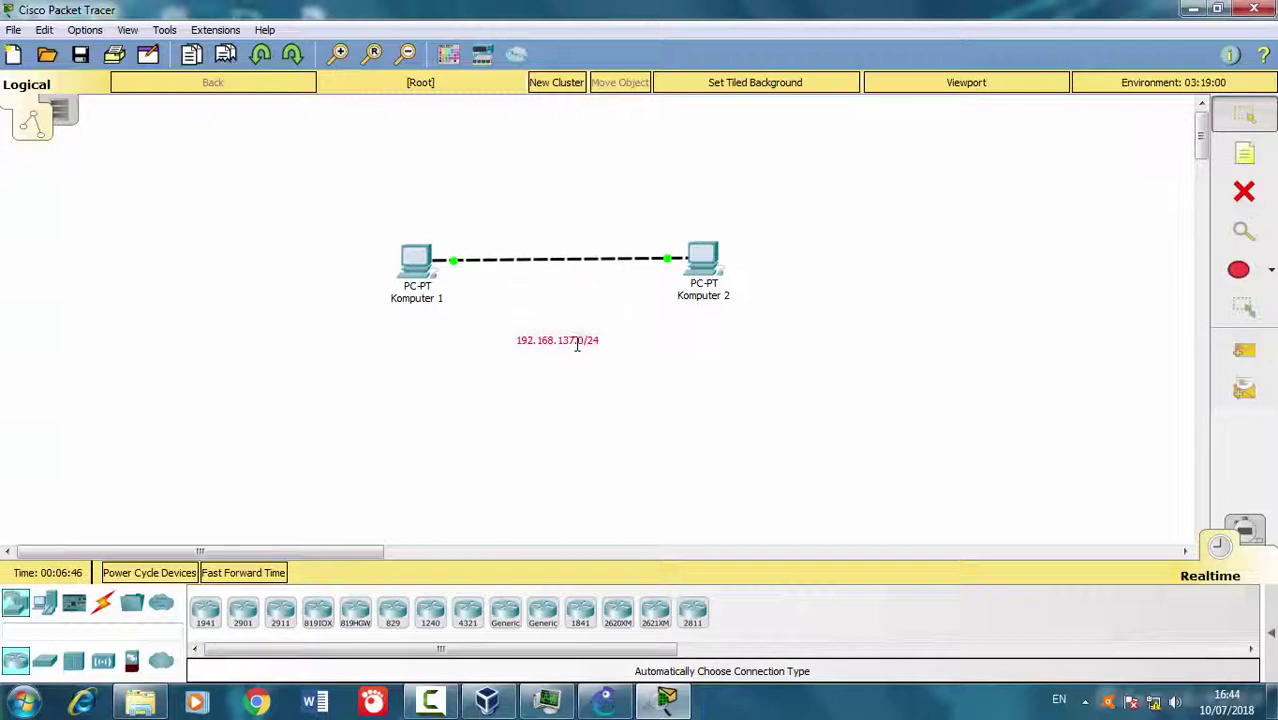
double_click(575, 340)
left_click(592, 310)
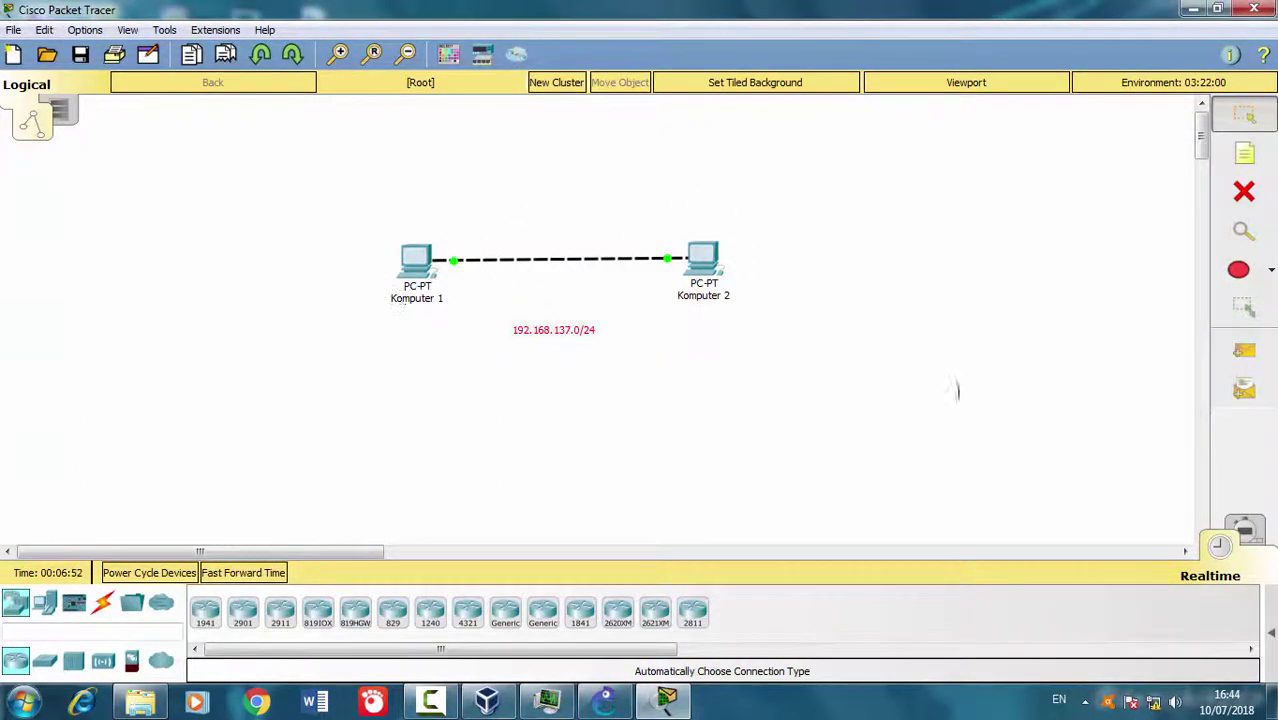
Add a note reading "192.168.137.1/24" below Komputer 1
left_click(1245, 165)
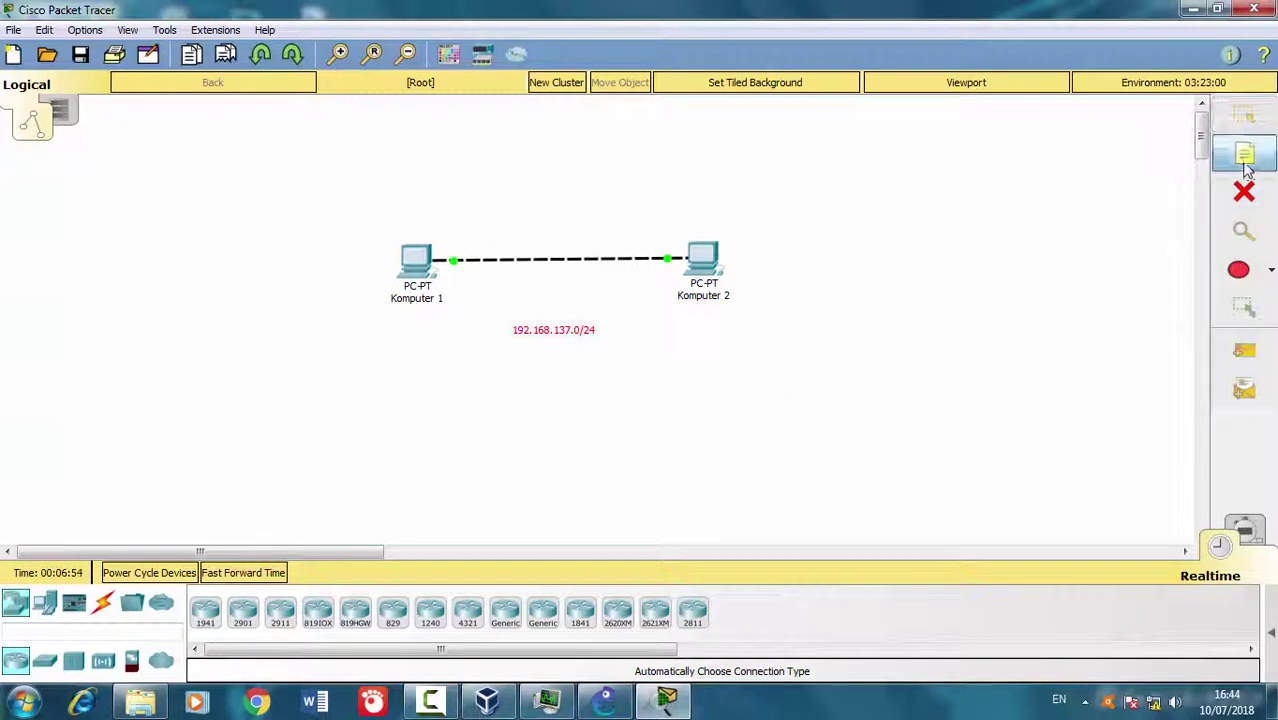
left_click(366, 331)
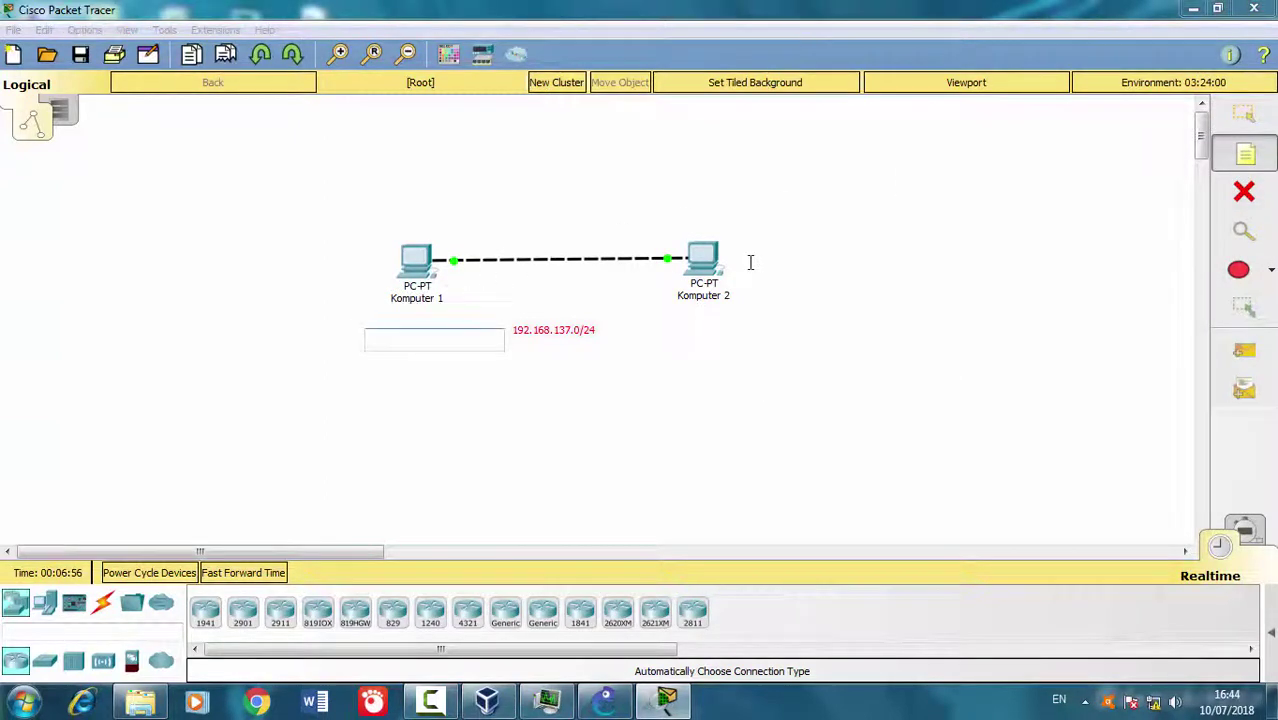
type("192.168")
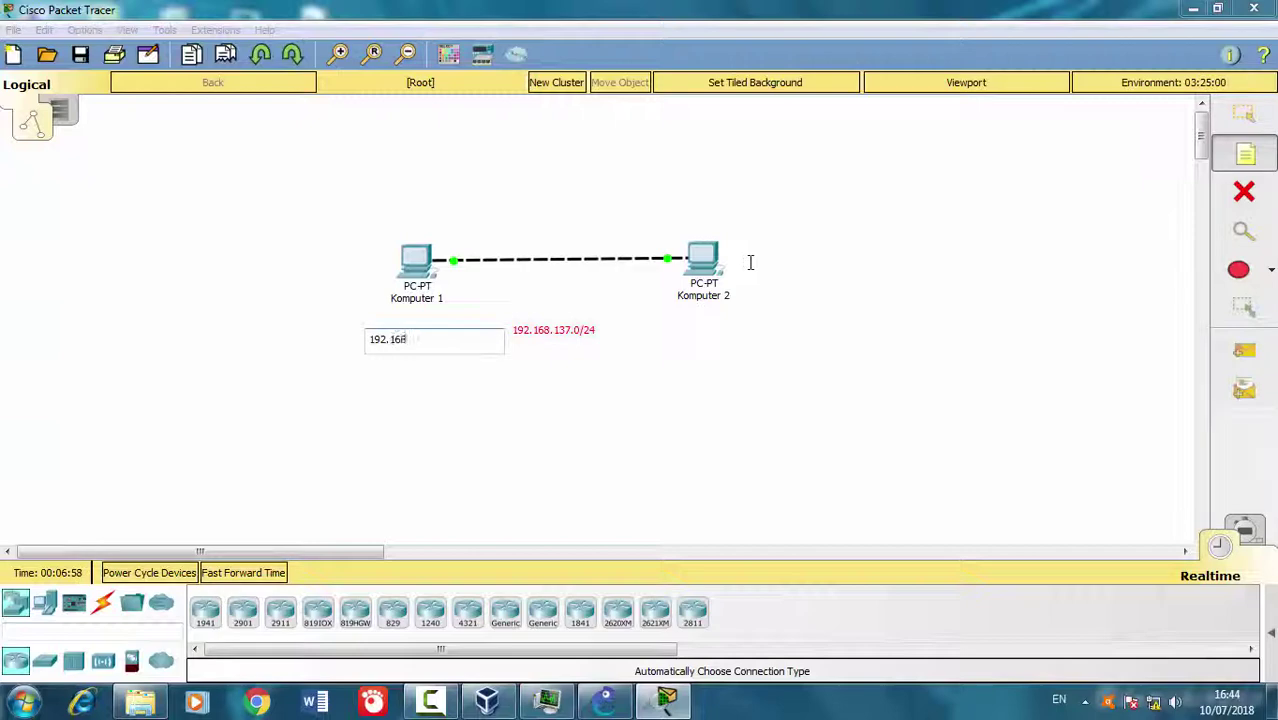
key("BackSpace")
left_click(726, 372)
Add a note reading "192.168.137.2/24" below Komputer 2 and leave note placement
left_click(704, 332)
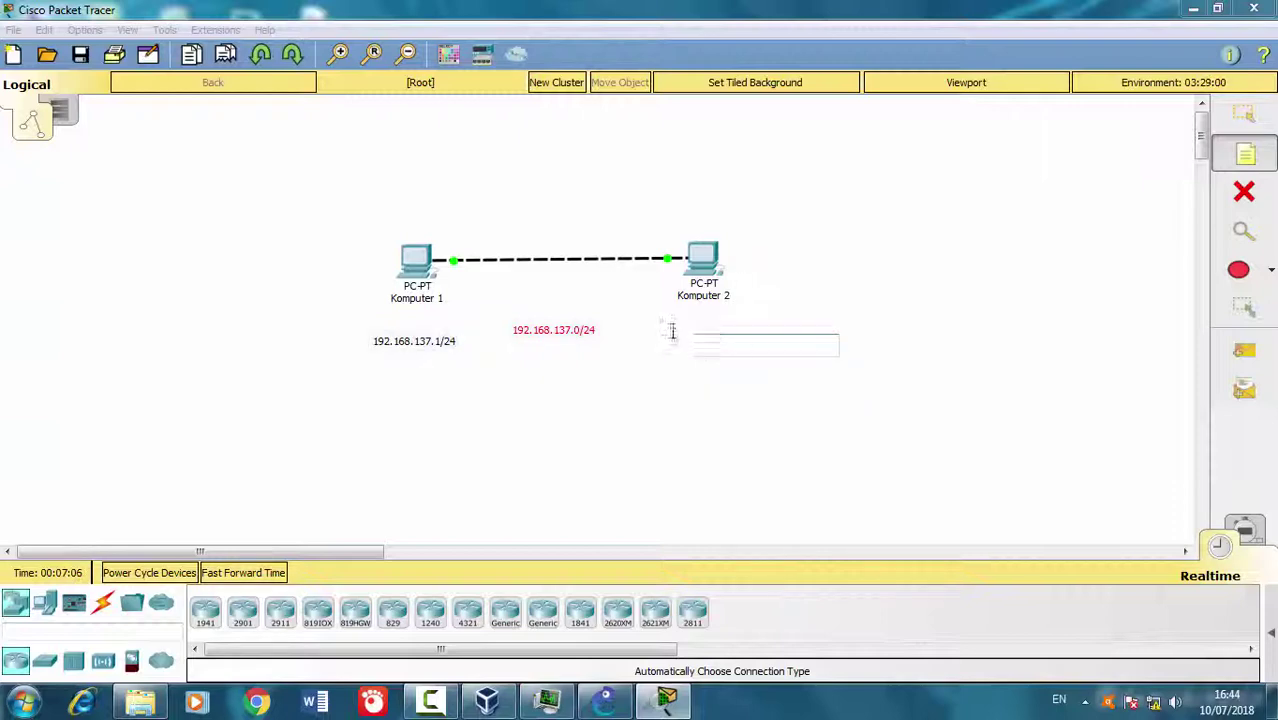
left_click(672, 332)
type("192.168.137.2/24")
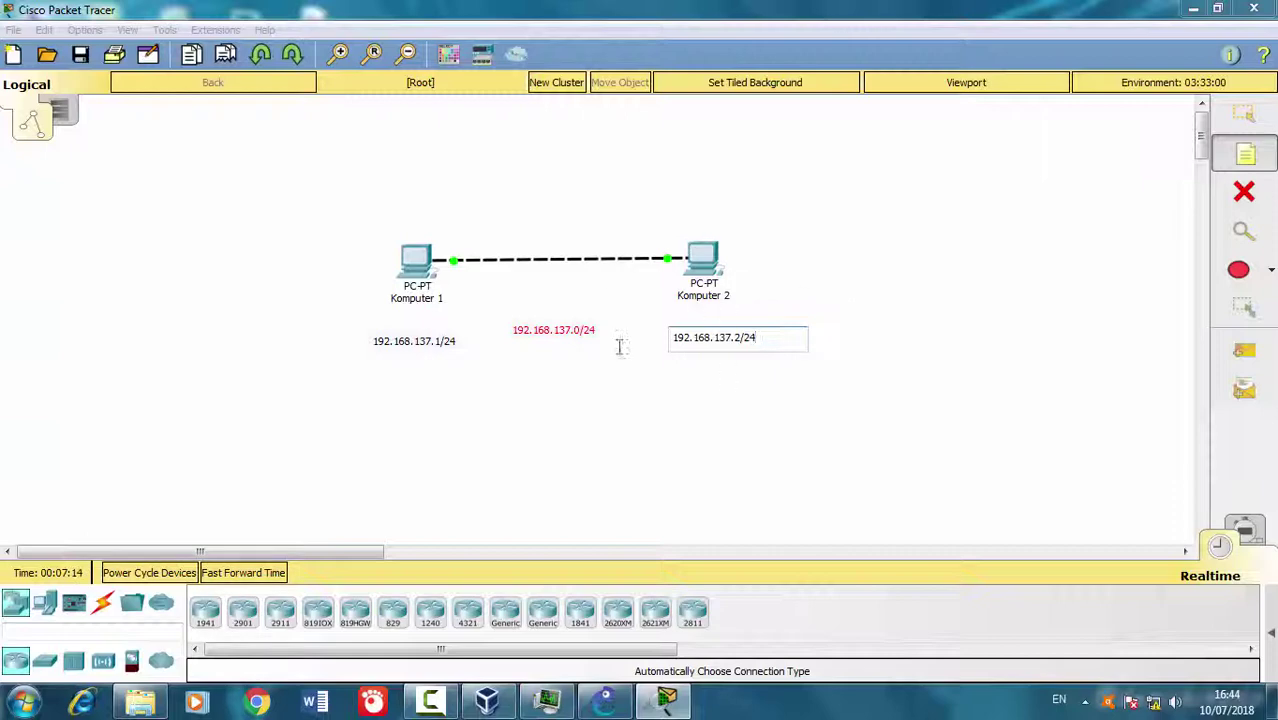
left_click(707, 412)
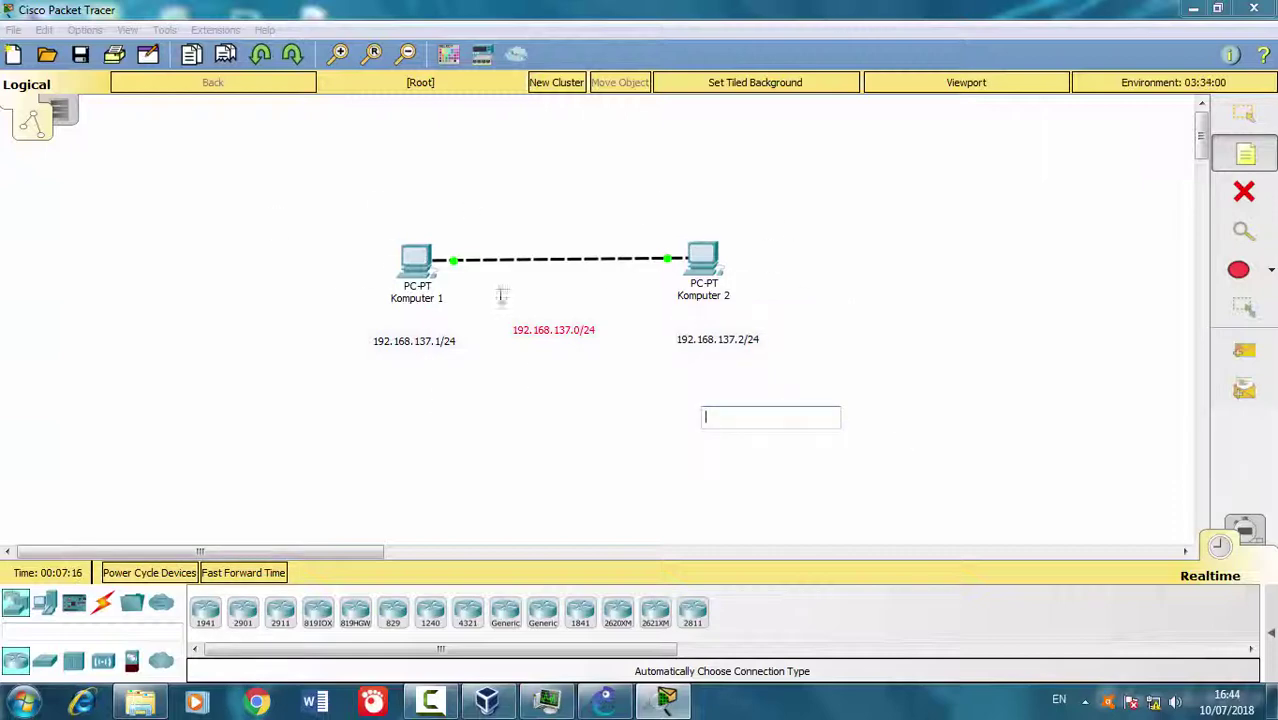
left_click(546, 323)
left_click(731, 336)
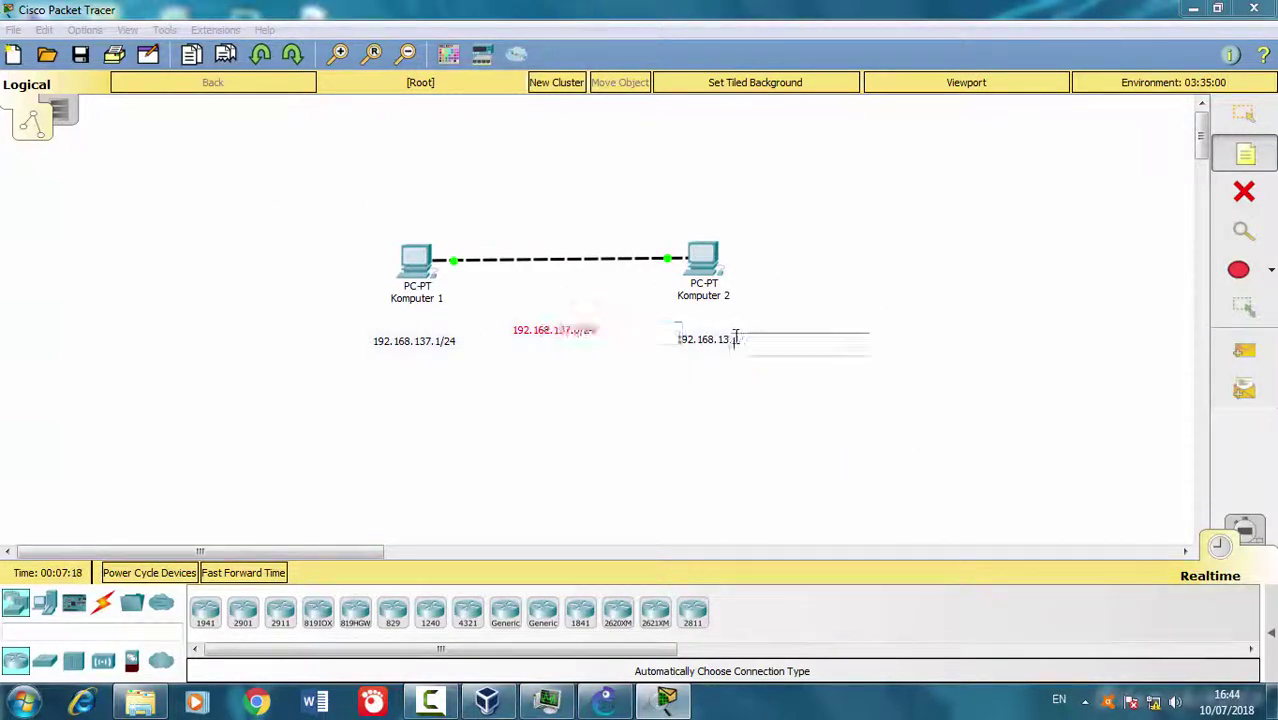
key("Escape")
key("Escape")
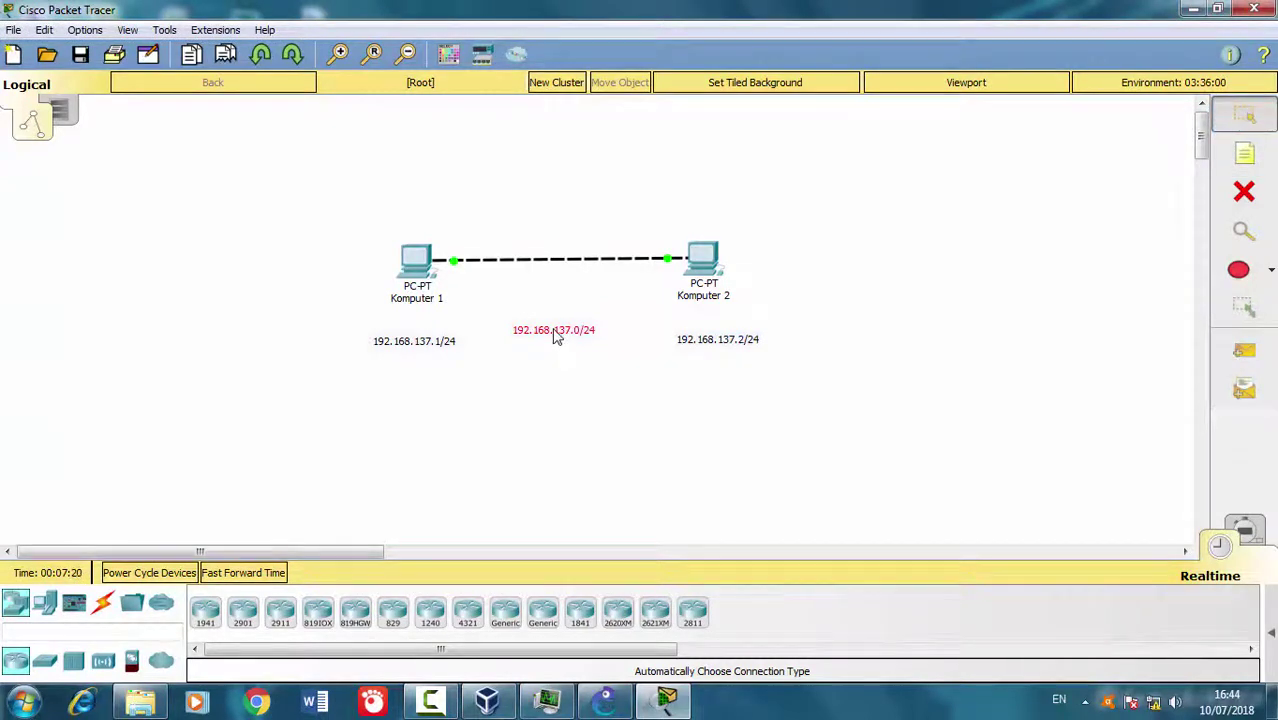
Align the three address notes, moving the two host notes up close beneath their PCs and centring the network note under the cable
left_click_drag(555, 340, 559, 341)
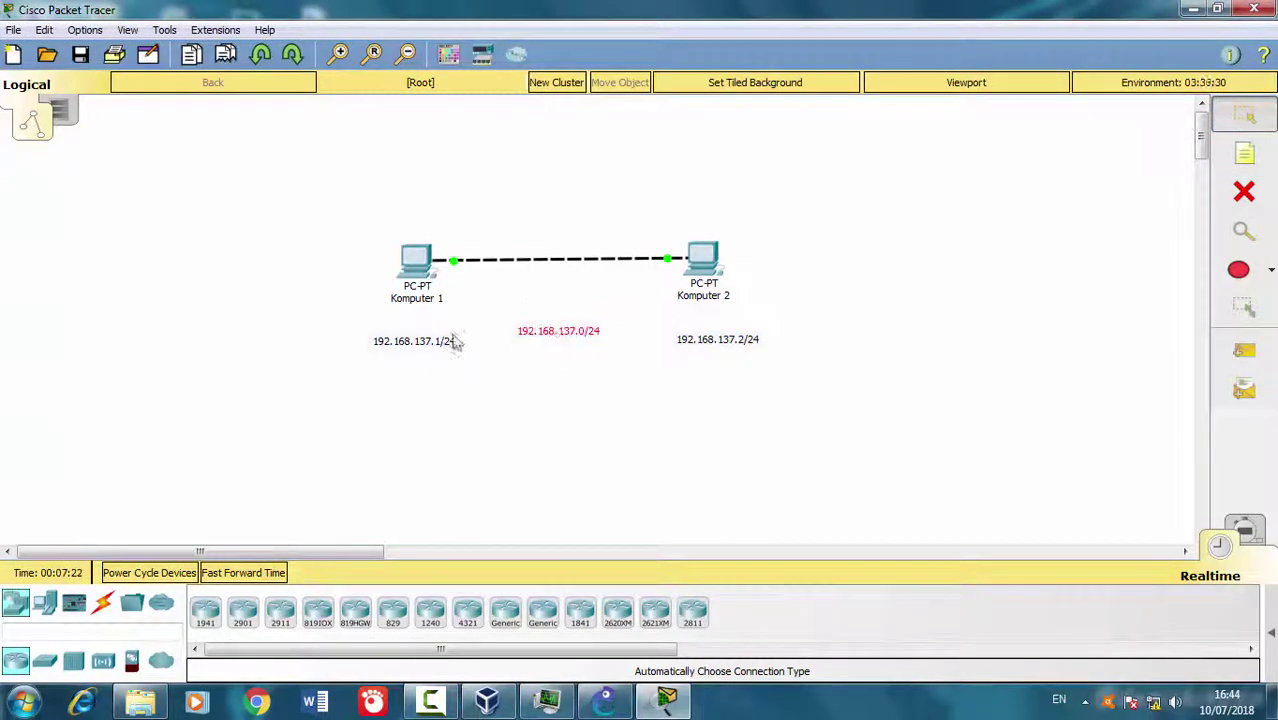
left_click_drag(437, 351, 447, 328)
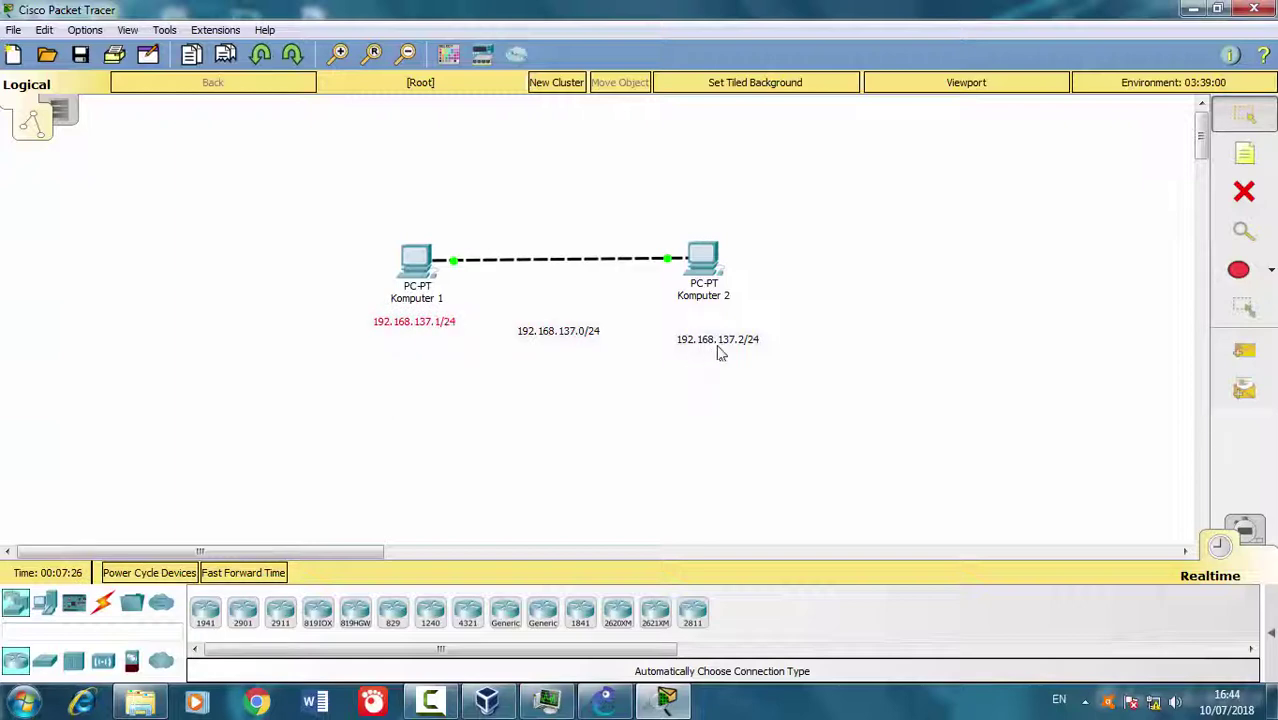
left_click_drag(722, 354, 705, 336)
left_click(718, 385)
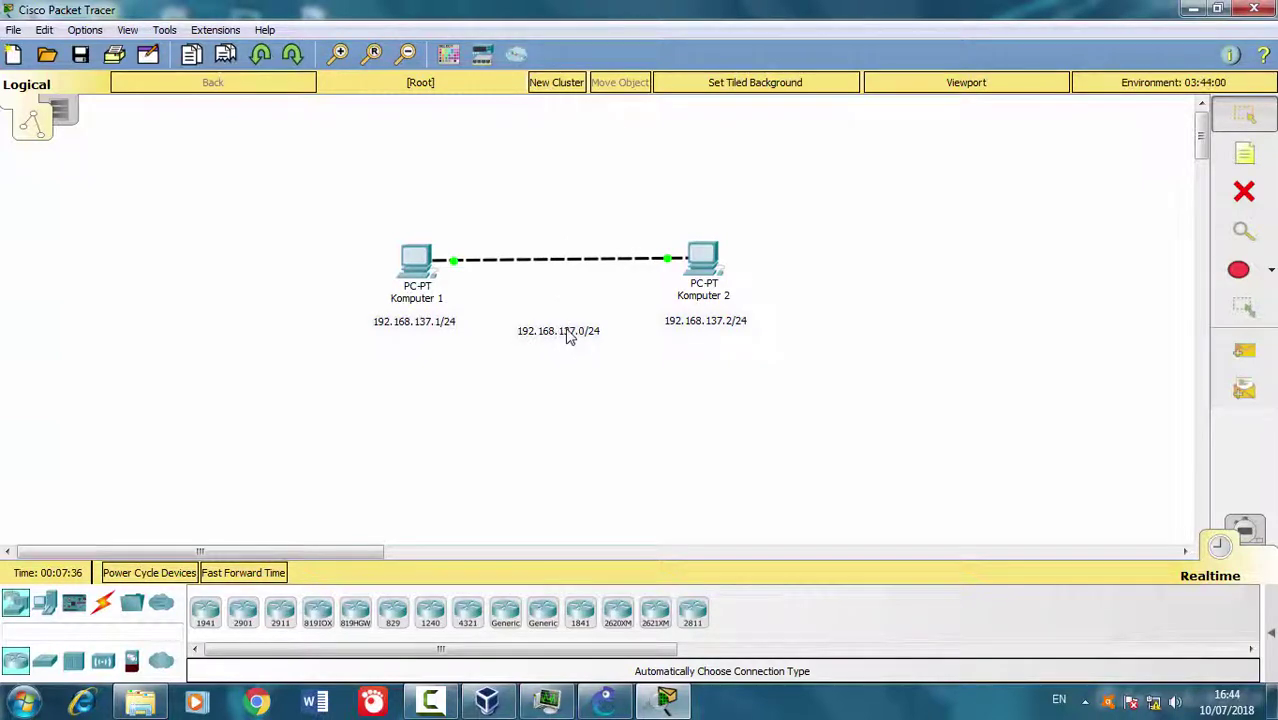
left_click_drag(568, 337, 566, 334)
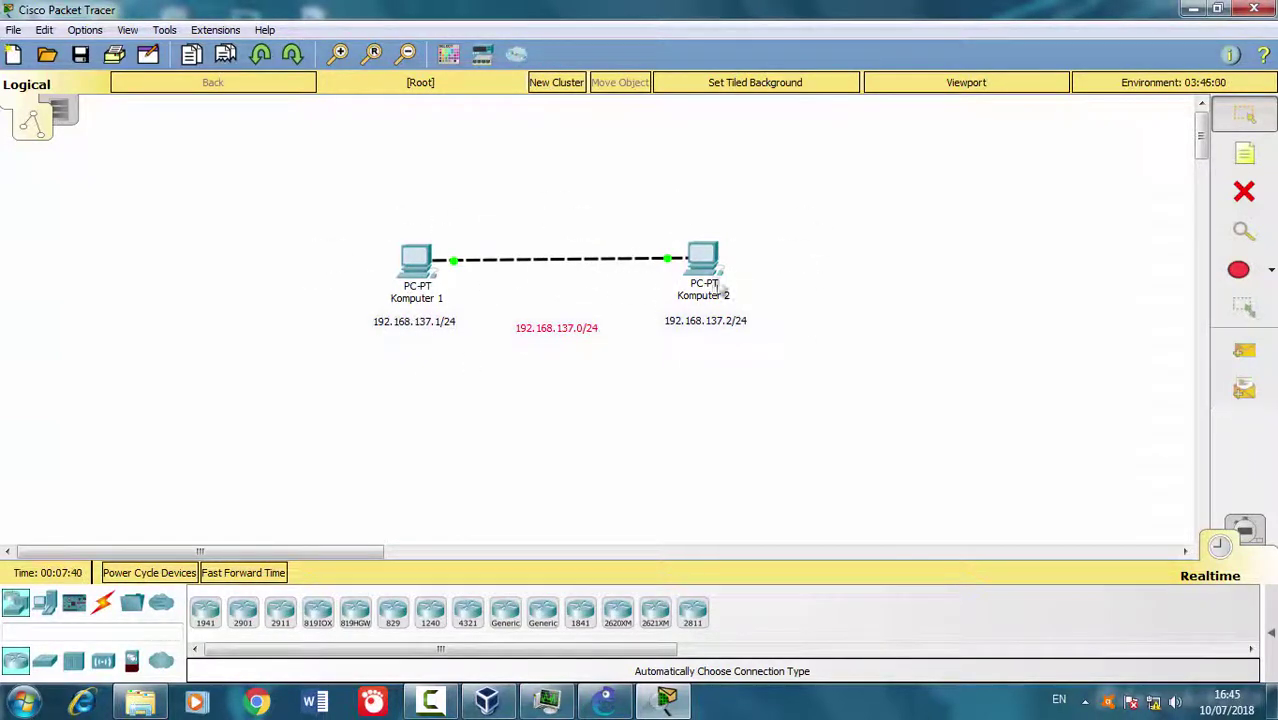
left_click(698, 410)
Open Komputer 1, look at its IP Configuration form, and return to its overview of desktop applications
mouse_move(419, 266)
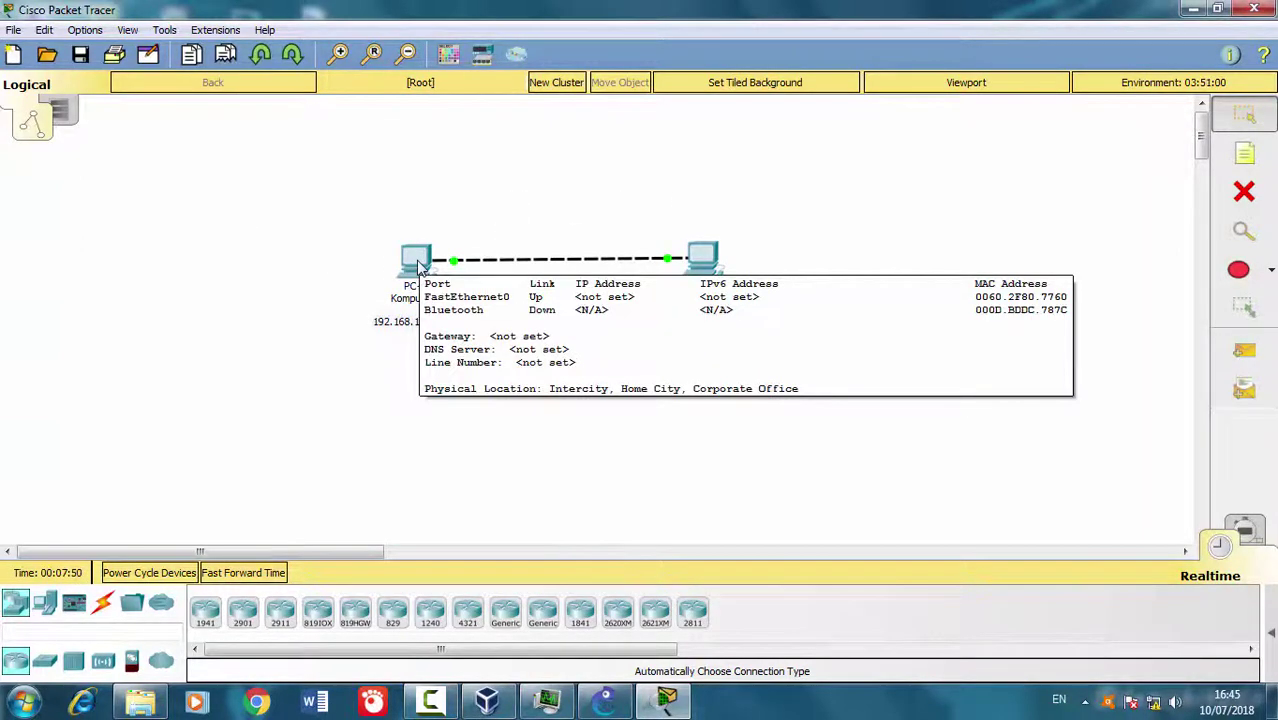
left_click(419, 266)
left_click(325, 188)
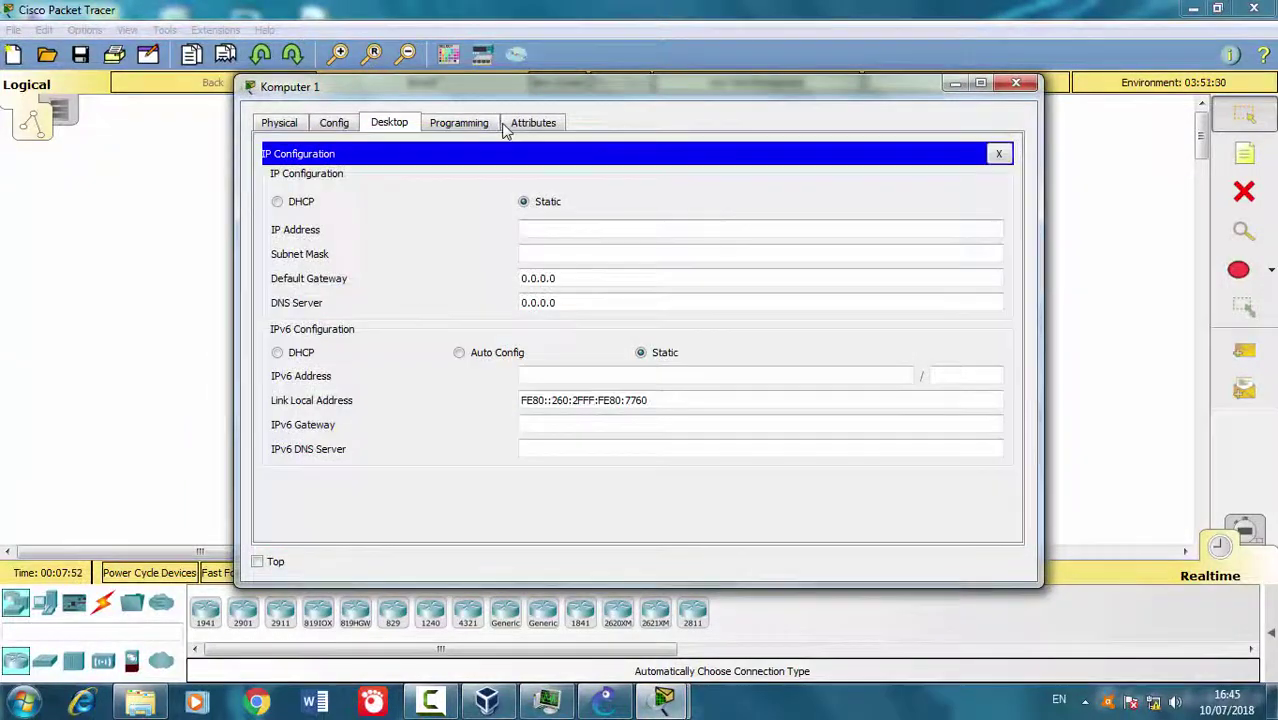
left_click(1016, 83)
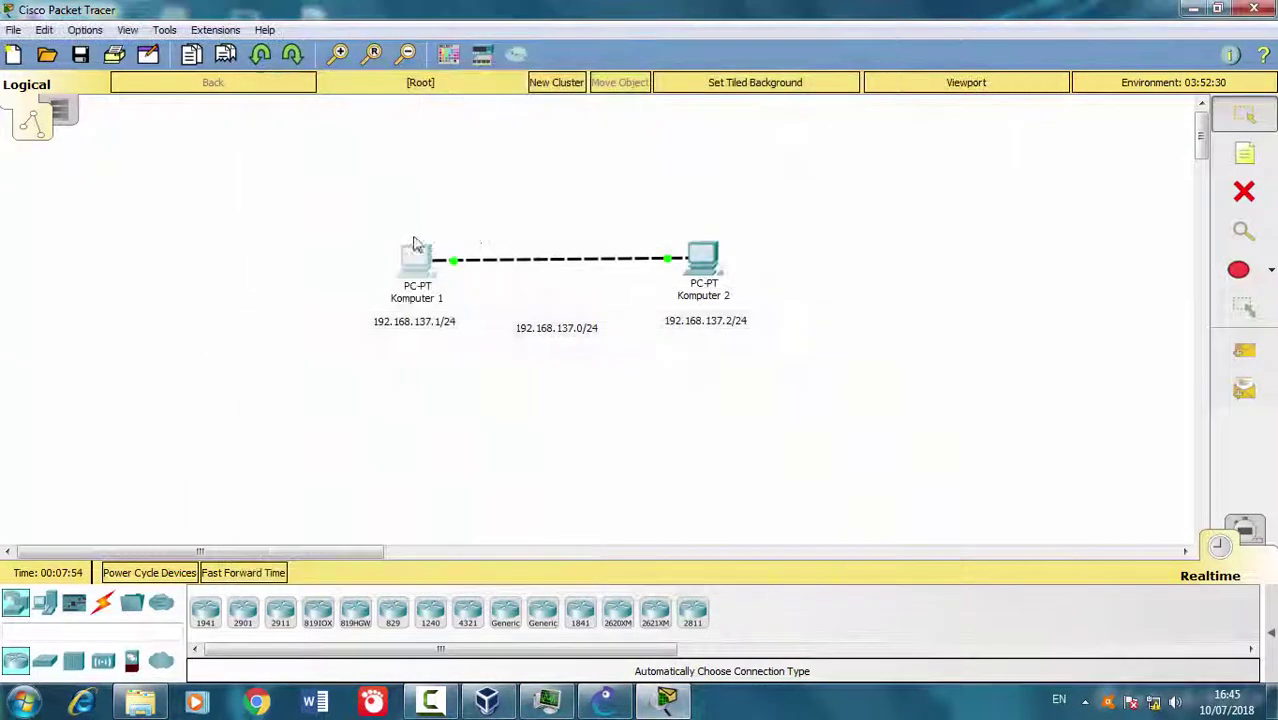
left_click(417, 262)
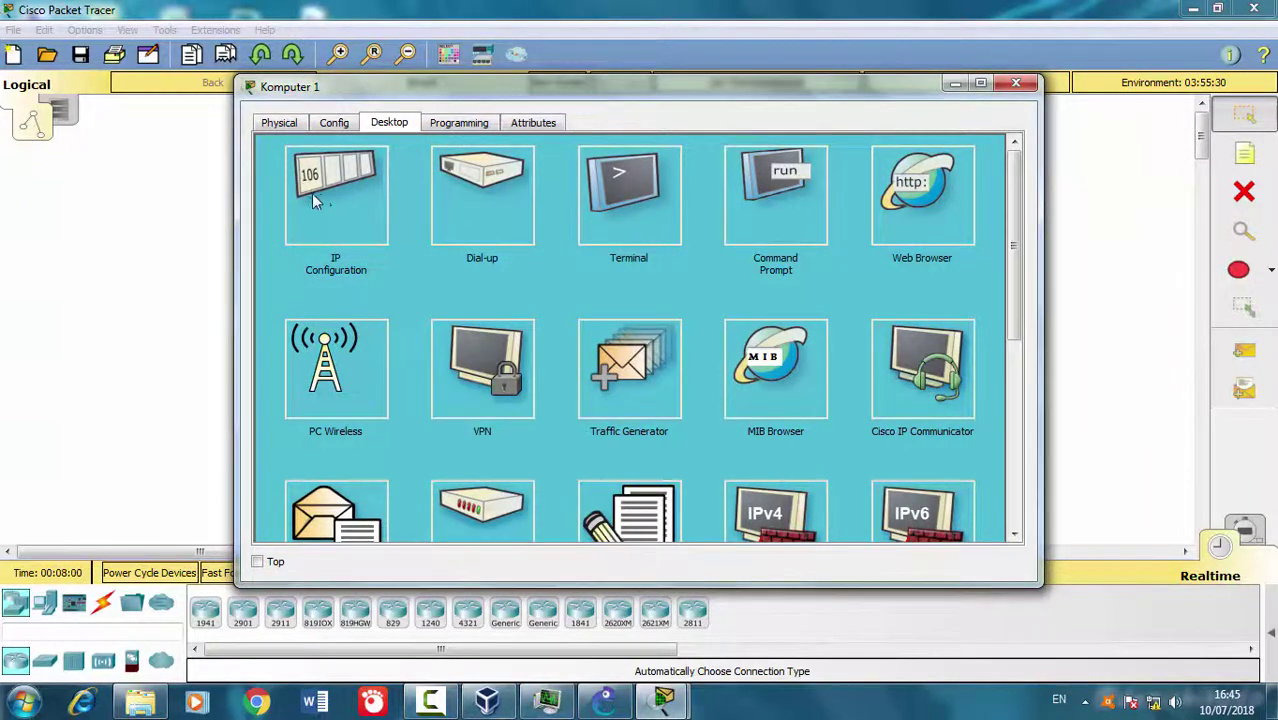
left_click(1153, 704)
right_click(1153, 704)
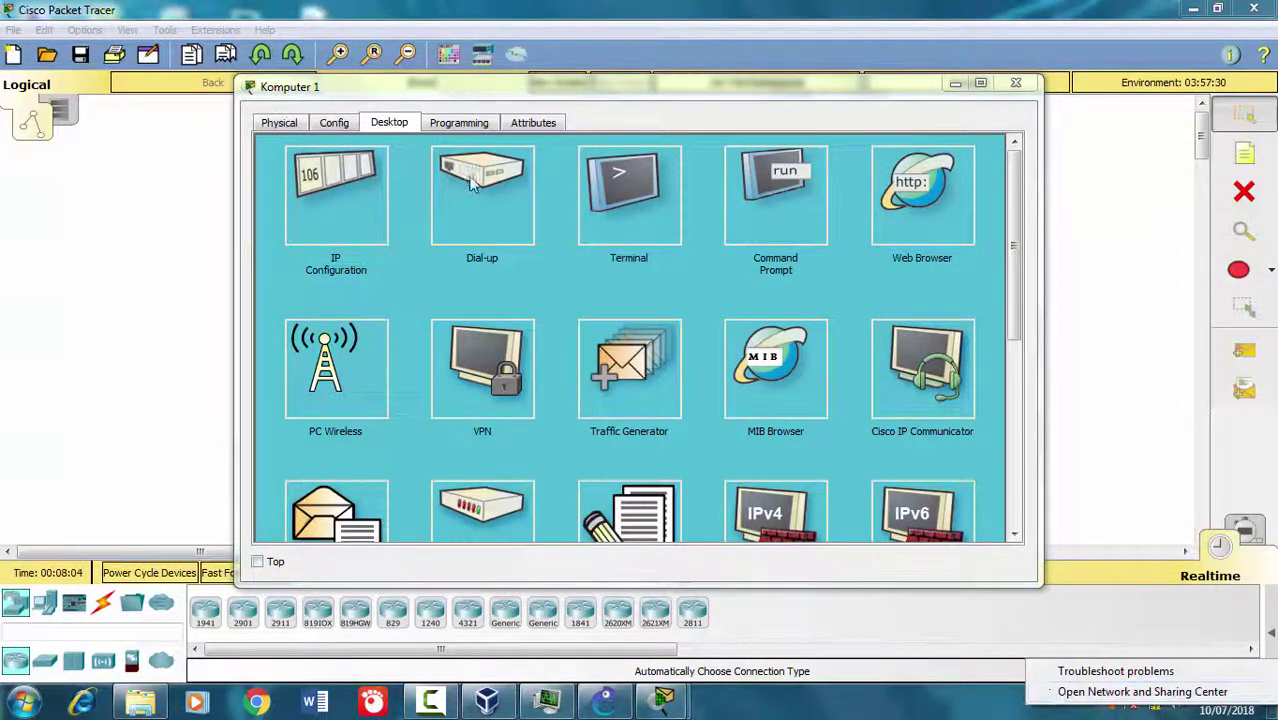
left_click(465, 94)
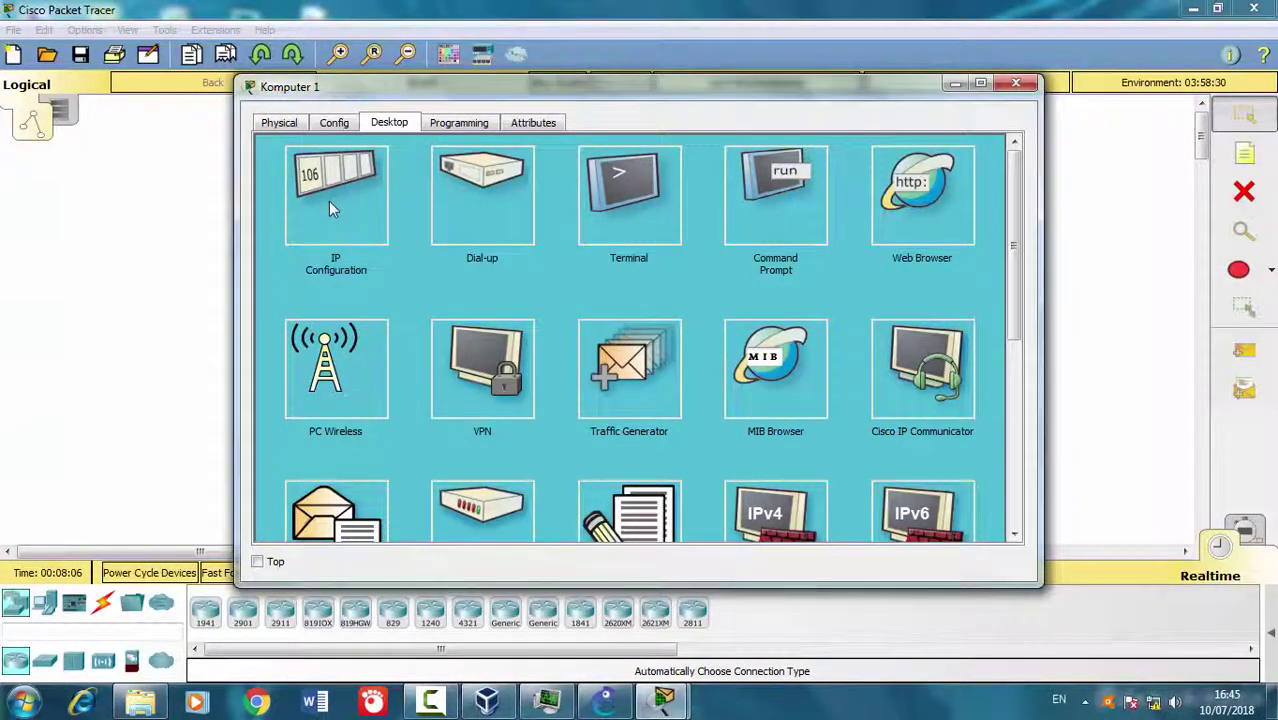
Give Komputer 1 the static IP address 192.168.137.1 with subnet mask 255.255.255.0 and close its window
left_click(333, 207)
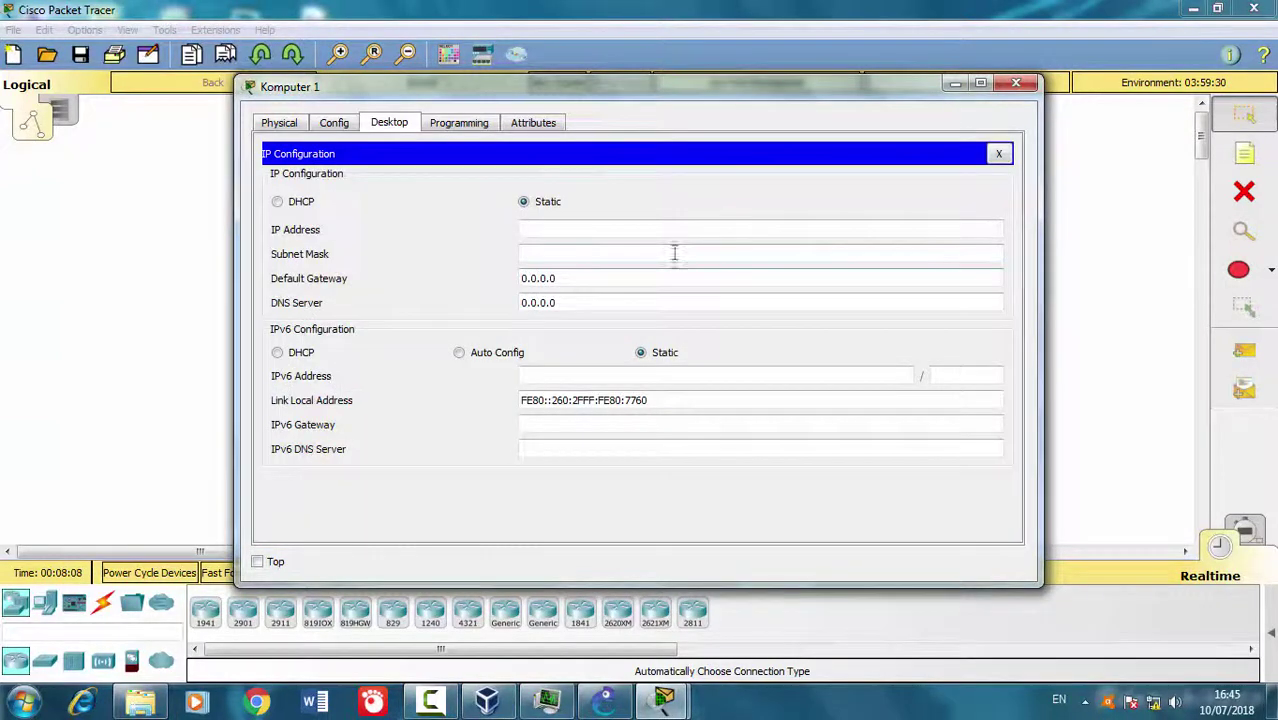
left_click(645, 235)
type("192")
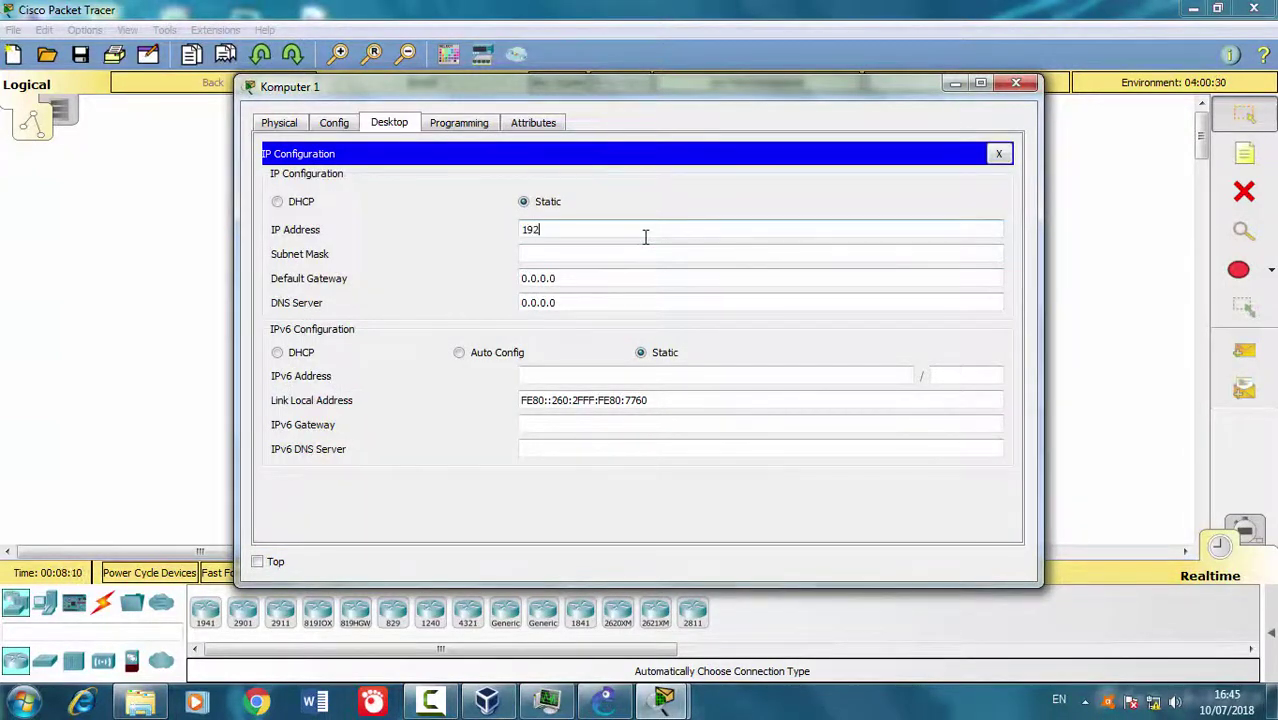
type(".168.137.1")
left_click(640, 253)
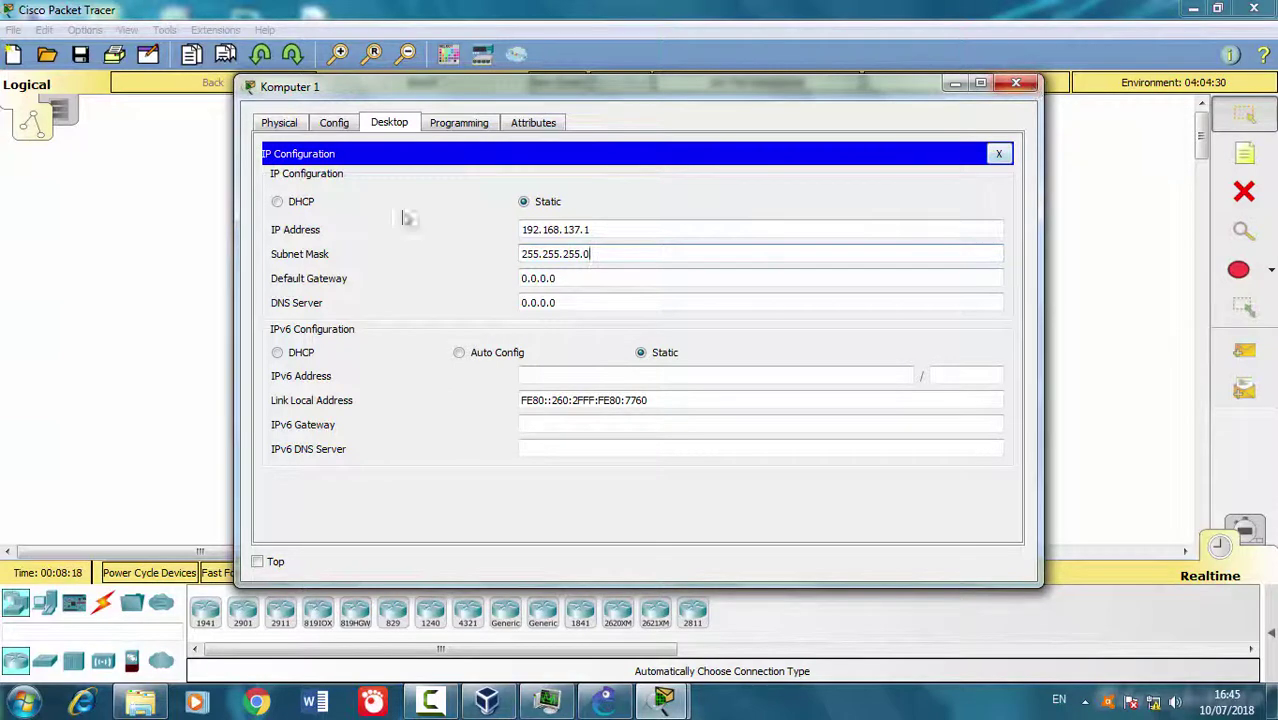
left_click(1016, 84)
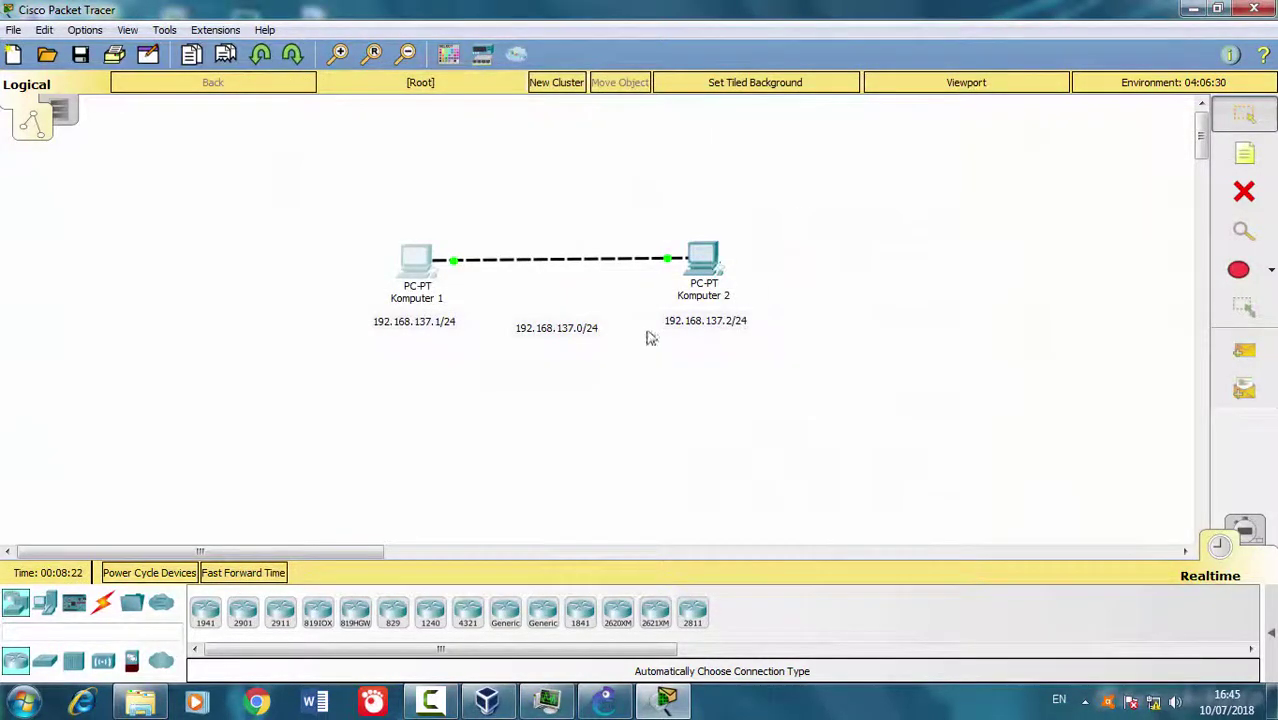
Shift the address note of Komputer 2 slightly left so it is centred beneath the PC, and deselect it
left_click_drag(720, 328, 710, 331)
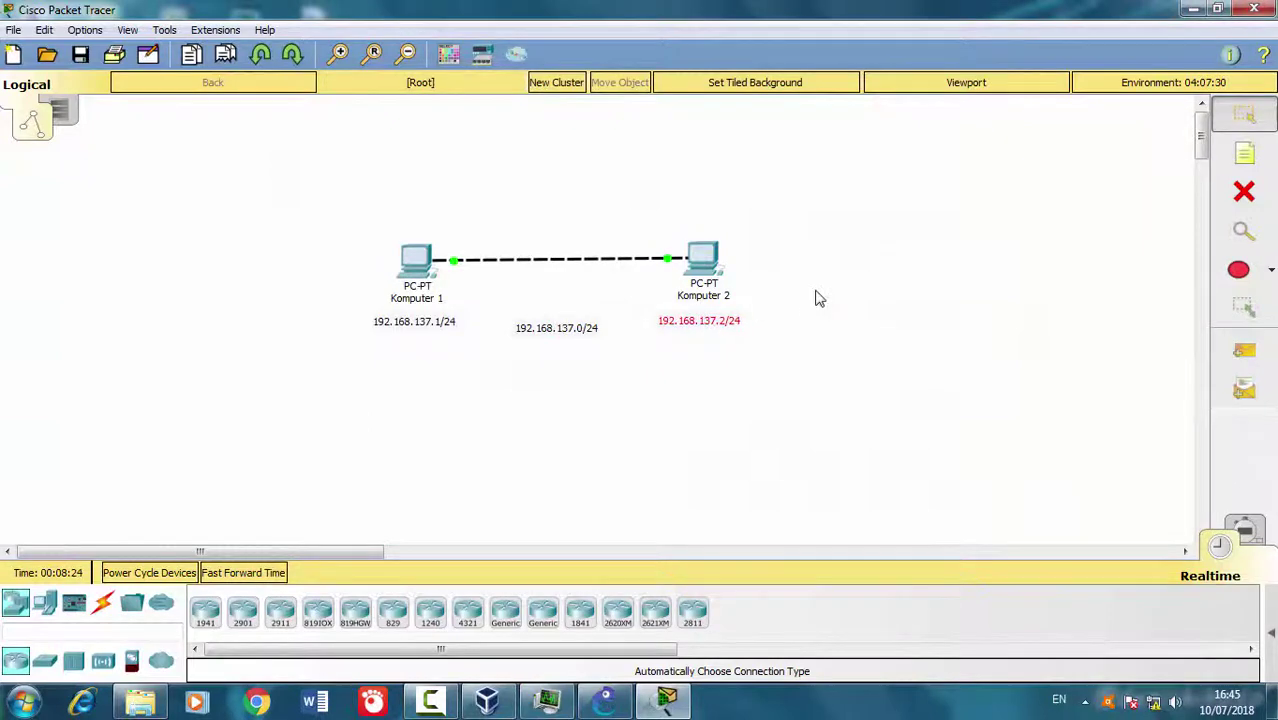
left_click(890, 402)
Give Komputer 2 the static IP address 192.168.137.2 with subnet mask 255.255.255.0 and close its window
left_click(727, 285)
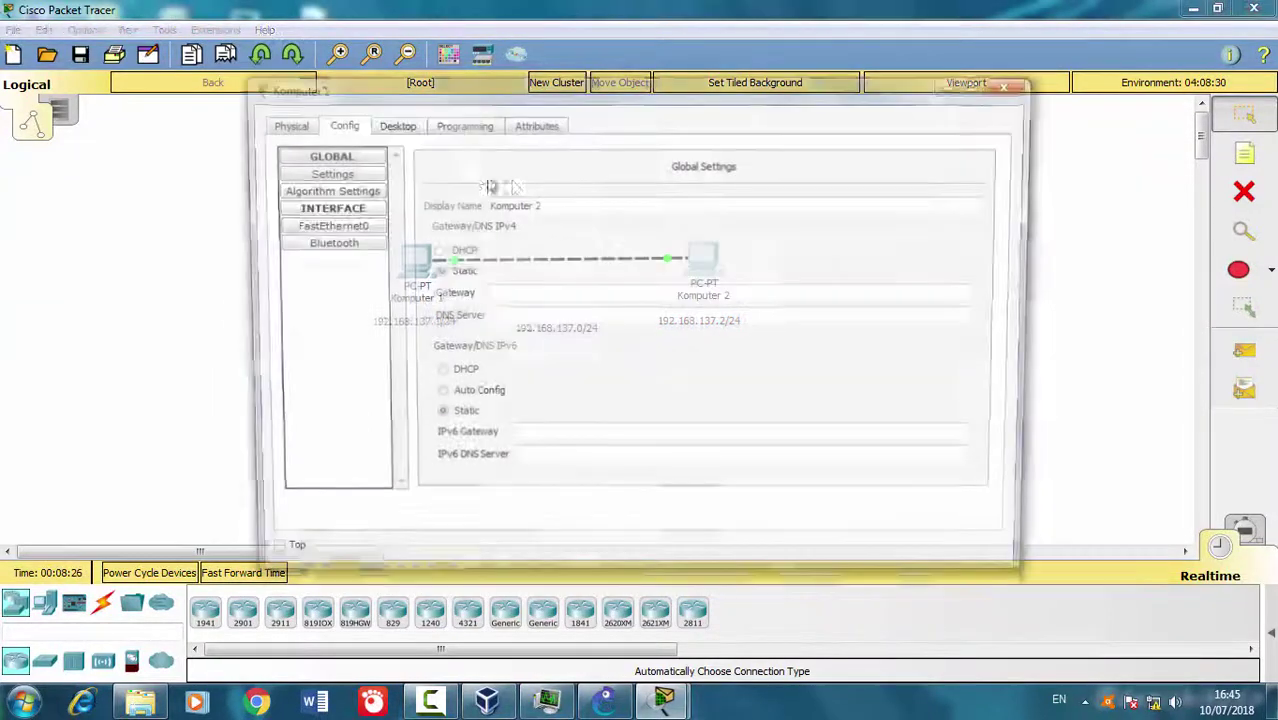
left_click(389, 122)
left_click(357, 194)
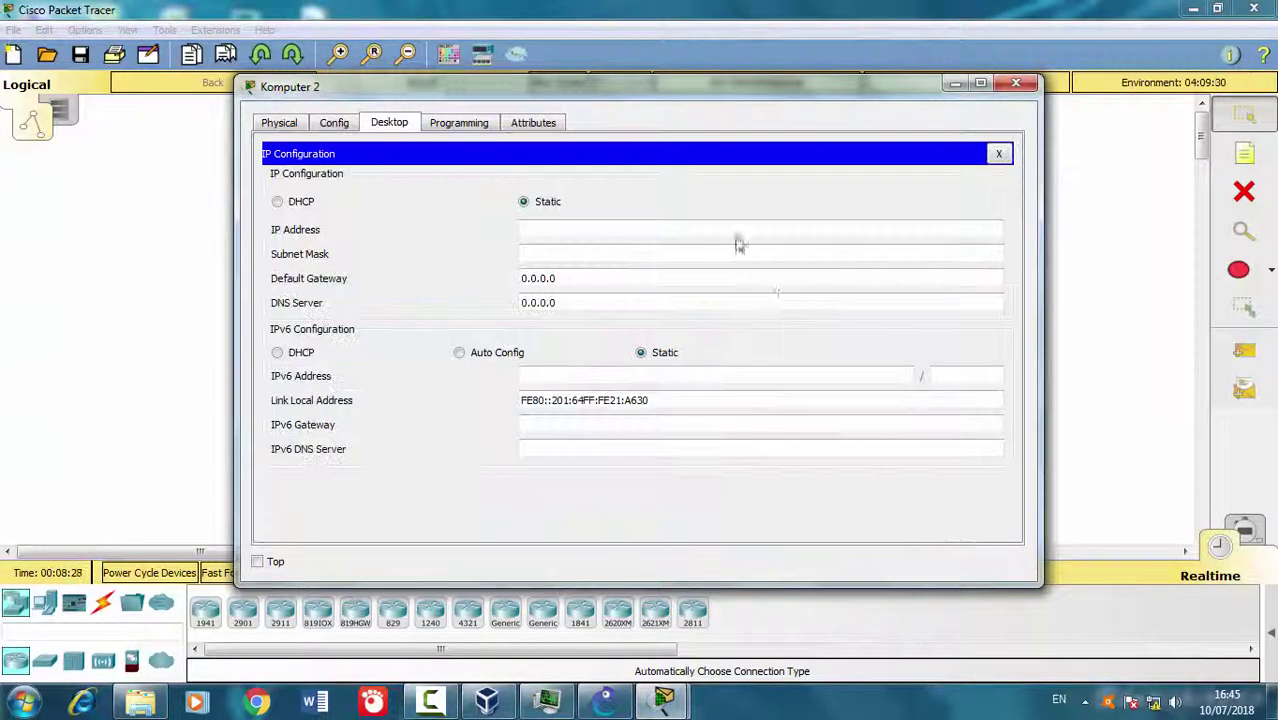
left_click(571, 233)
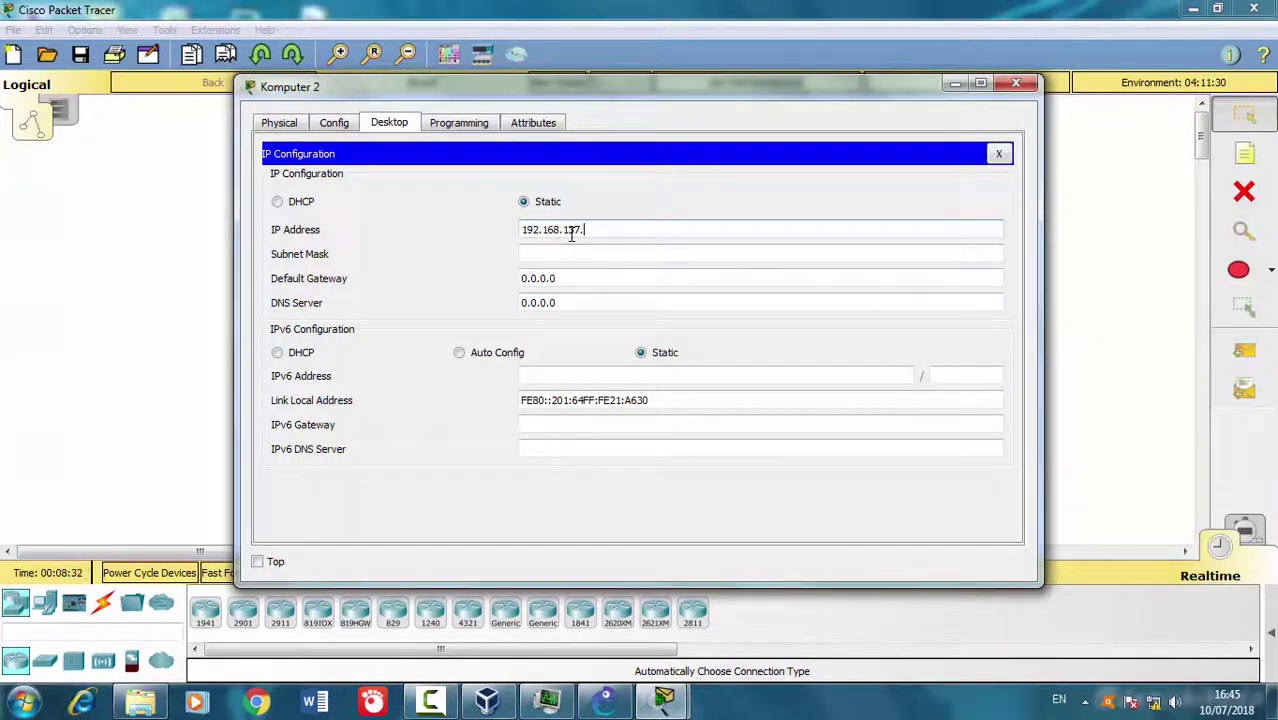
left_click(589, 258)
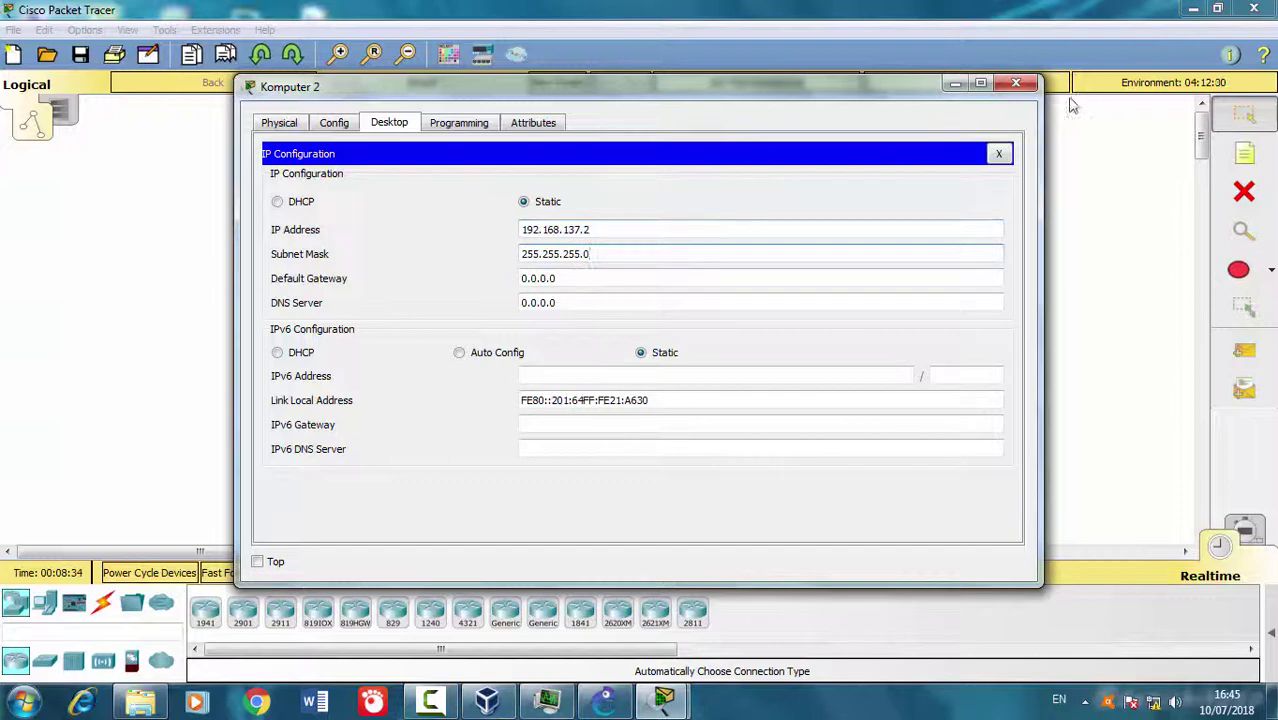
left_click(1016, 83)
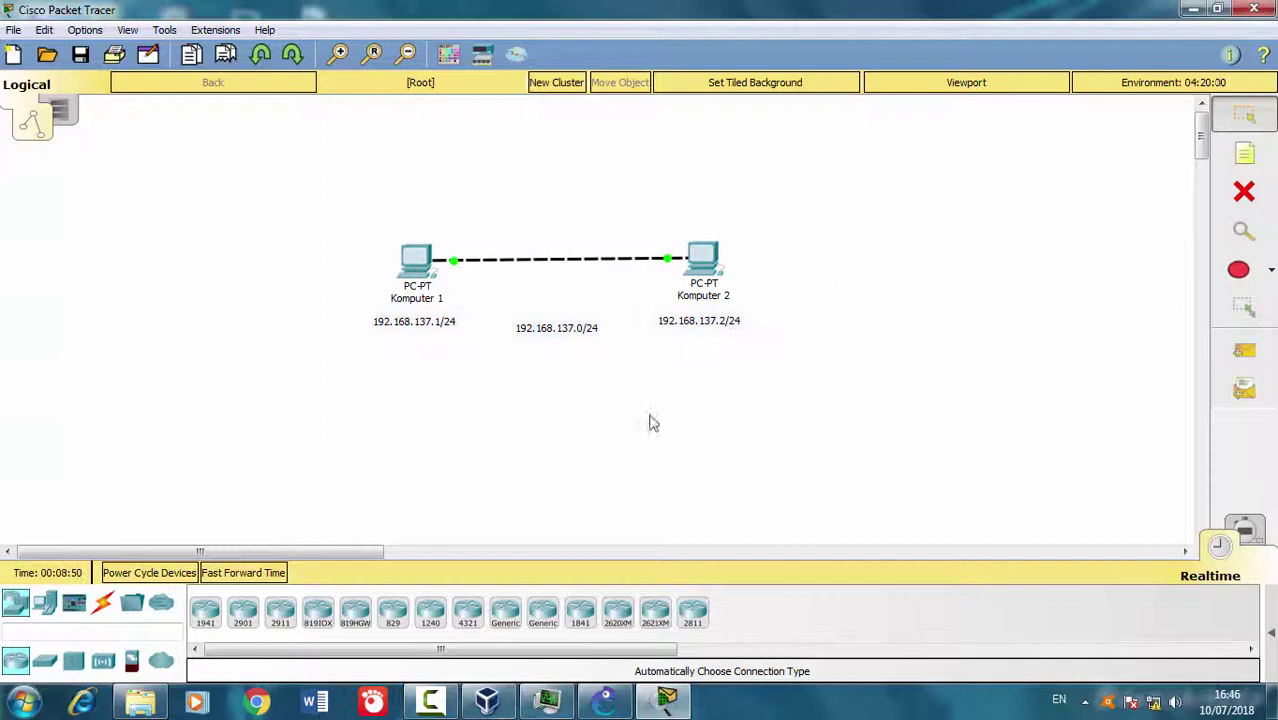
Send a simple PDU from Komputer 1 to Komputer 2 and switch to simulation mode
left_click(1243, 355)
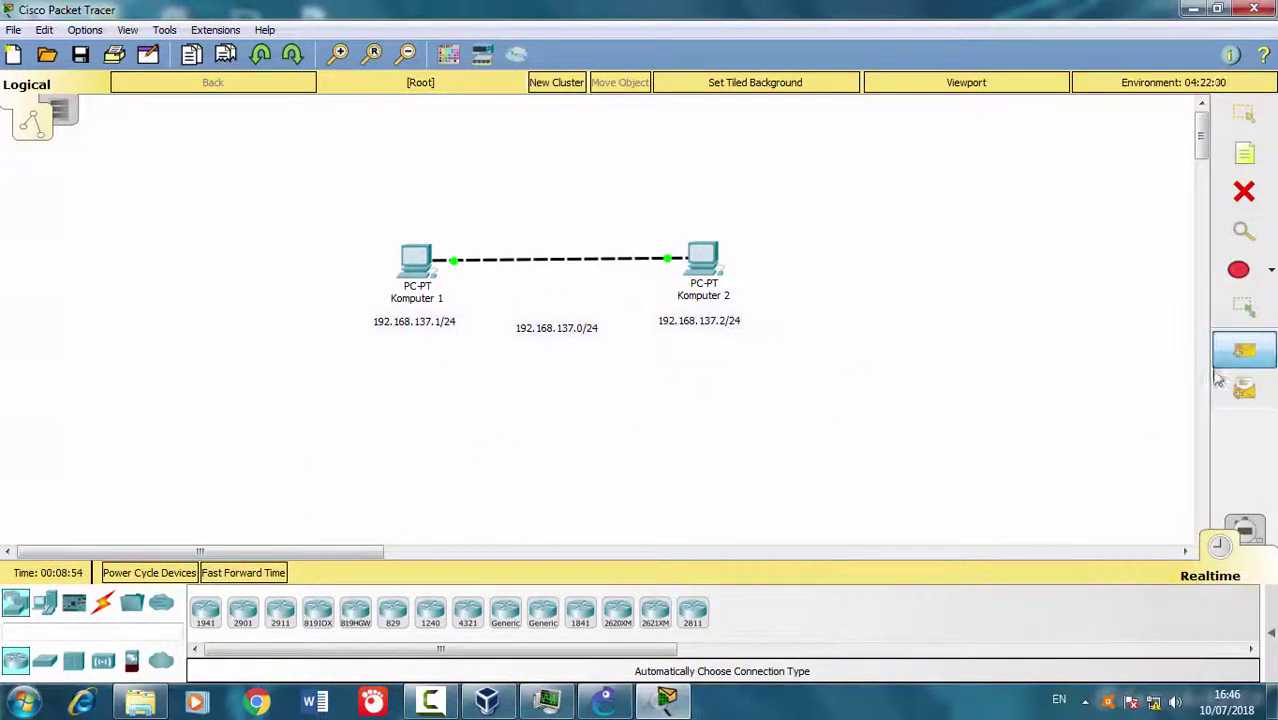
left_click(417, 262)
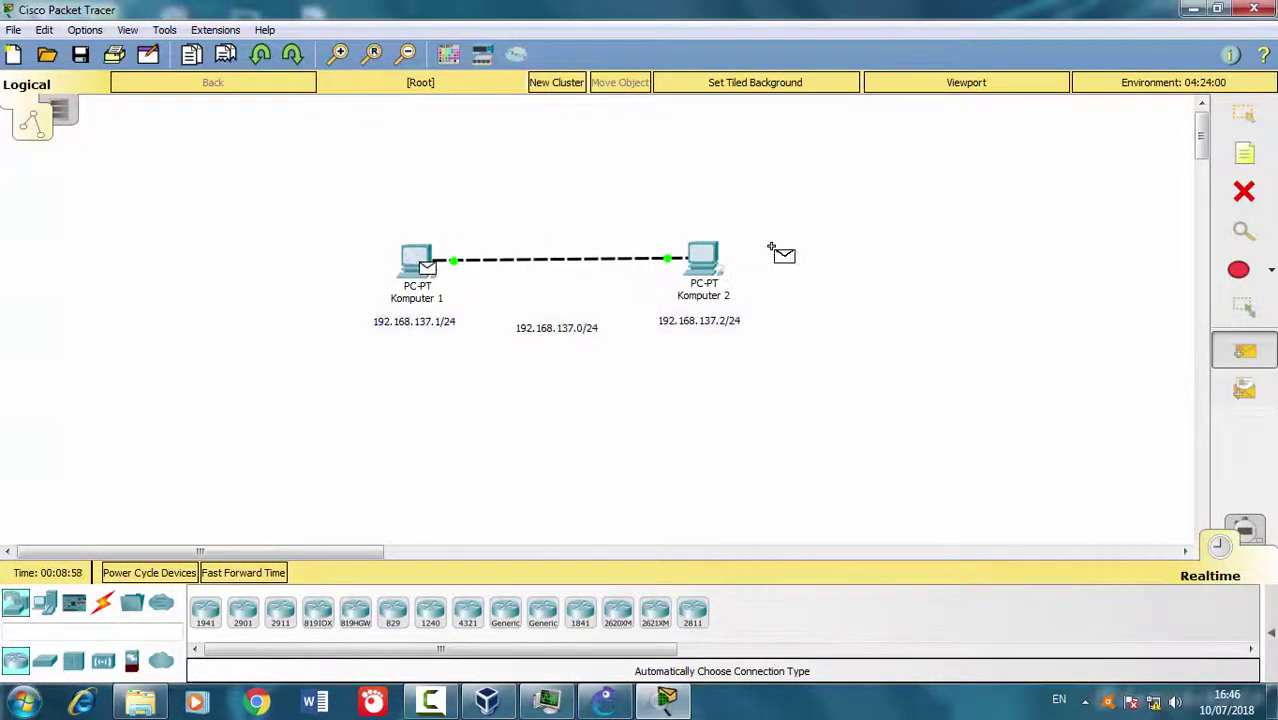
left_click(705, 263)
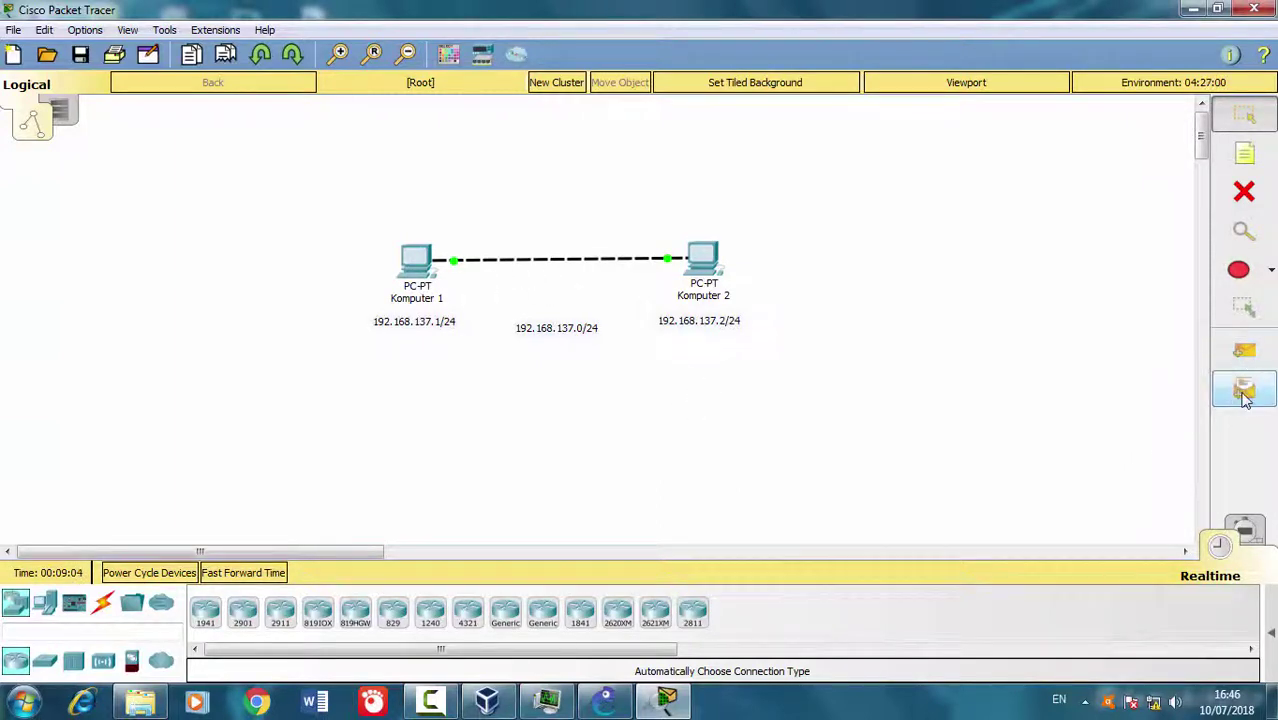
left_click(1244, 532)
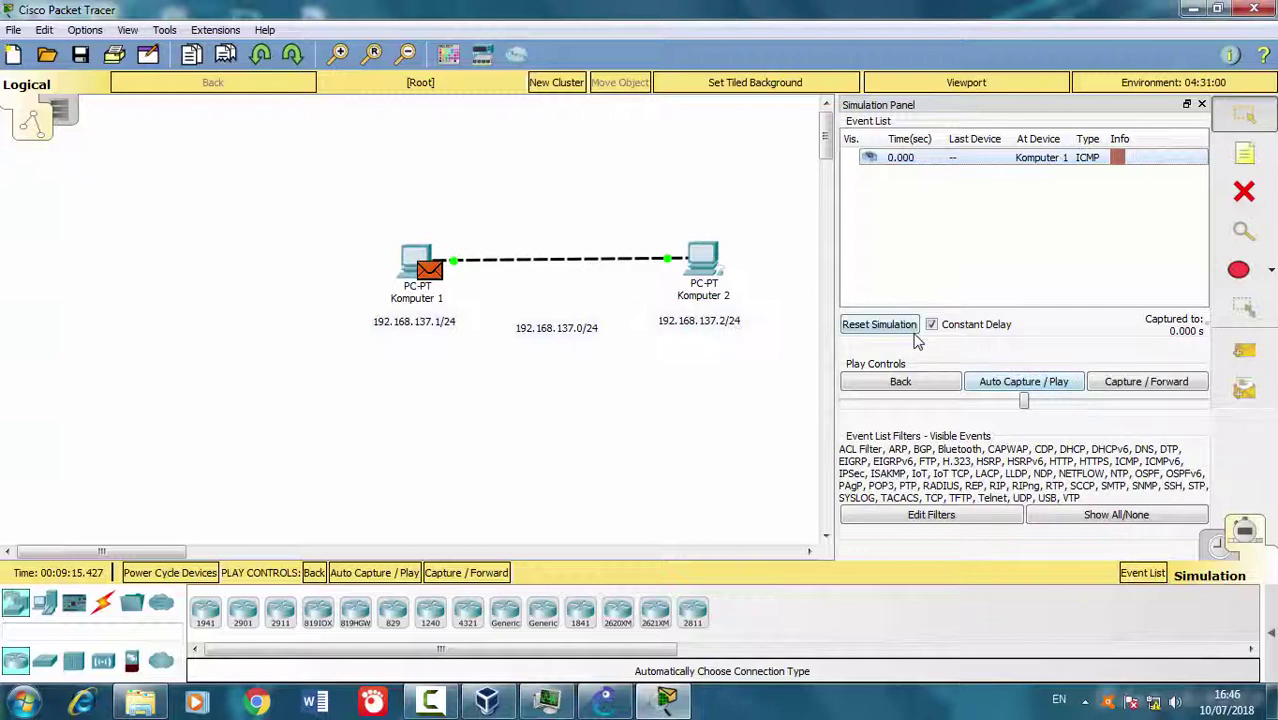
Inspect the PDU information of the ICMP event at Komputer 1
left_click(1043, 160)
left_click(876, 80)
left_click(472, 263)
left_click(472, 263)
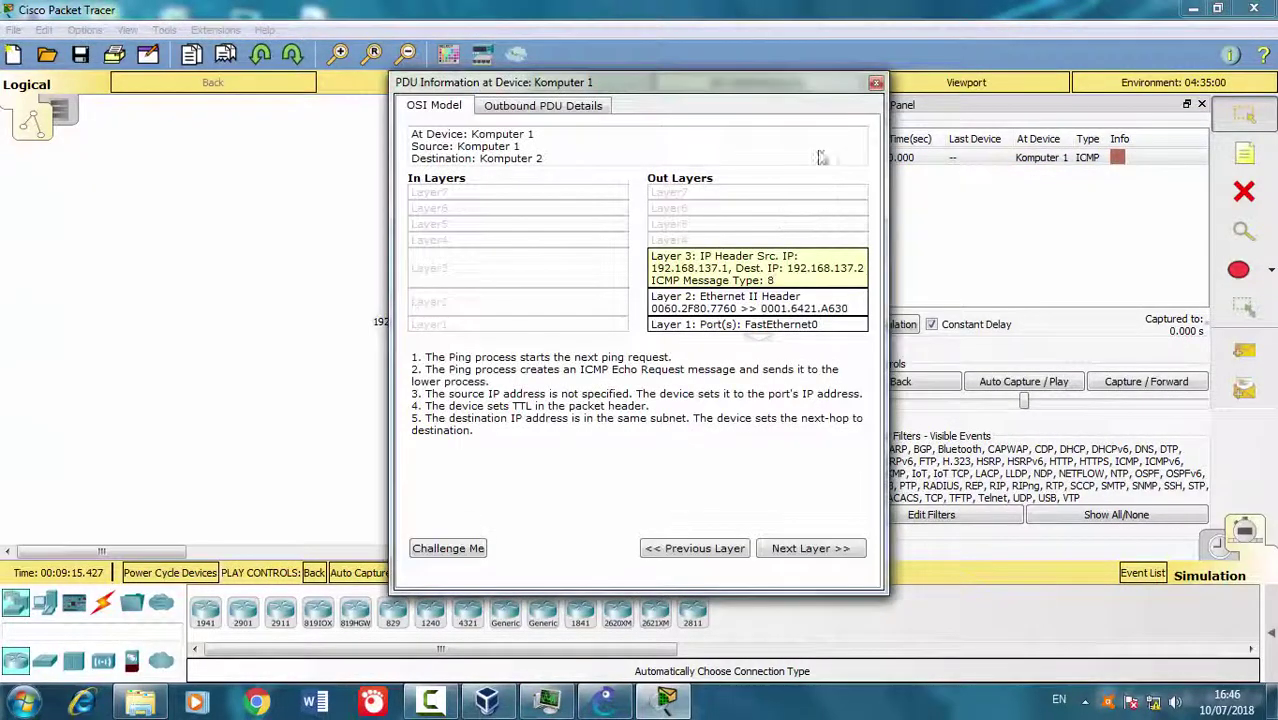
Send a simple PDU from Komputer 2 to Komputer 1 and inspect the PDU information of its ICMP event
left_click(872, 83)
left_click(714, 263)
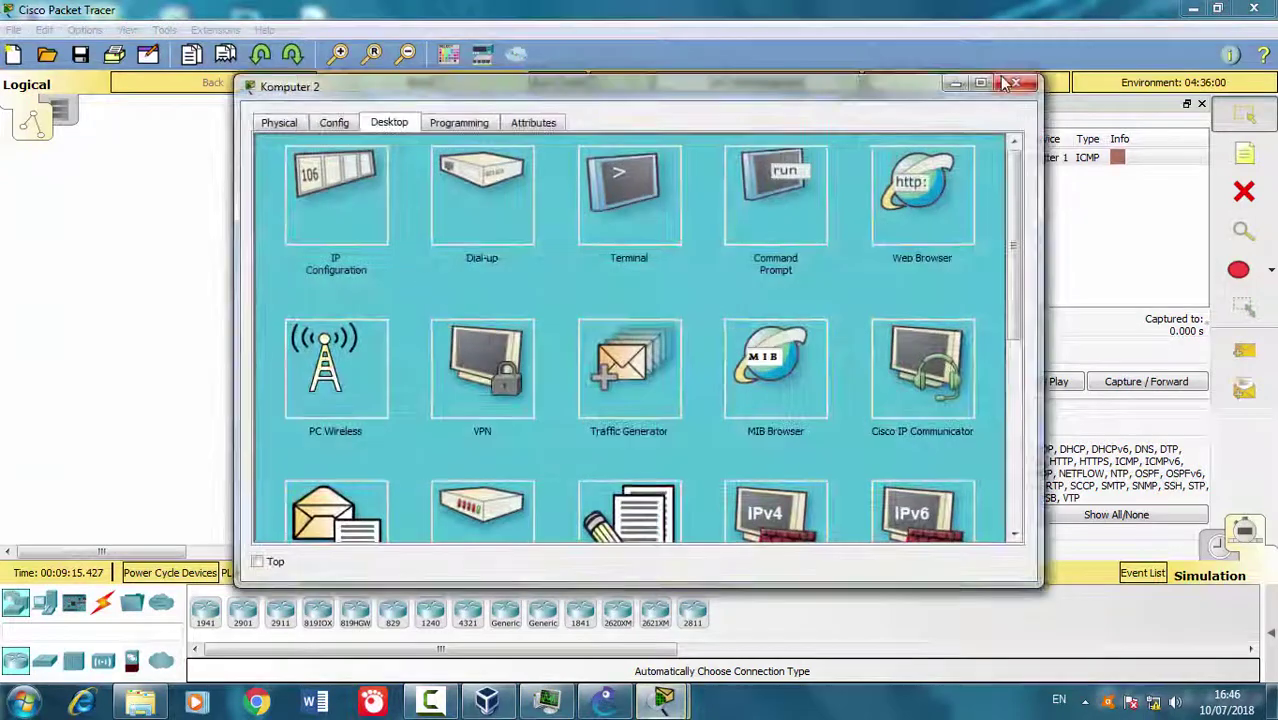
left_click(1010, 83)
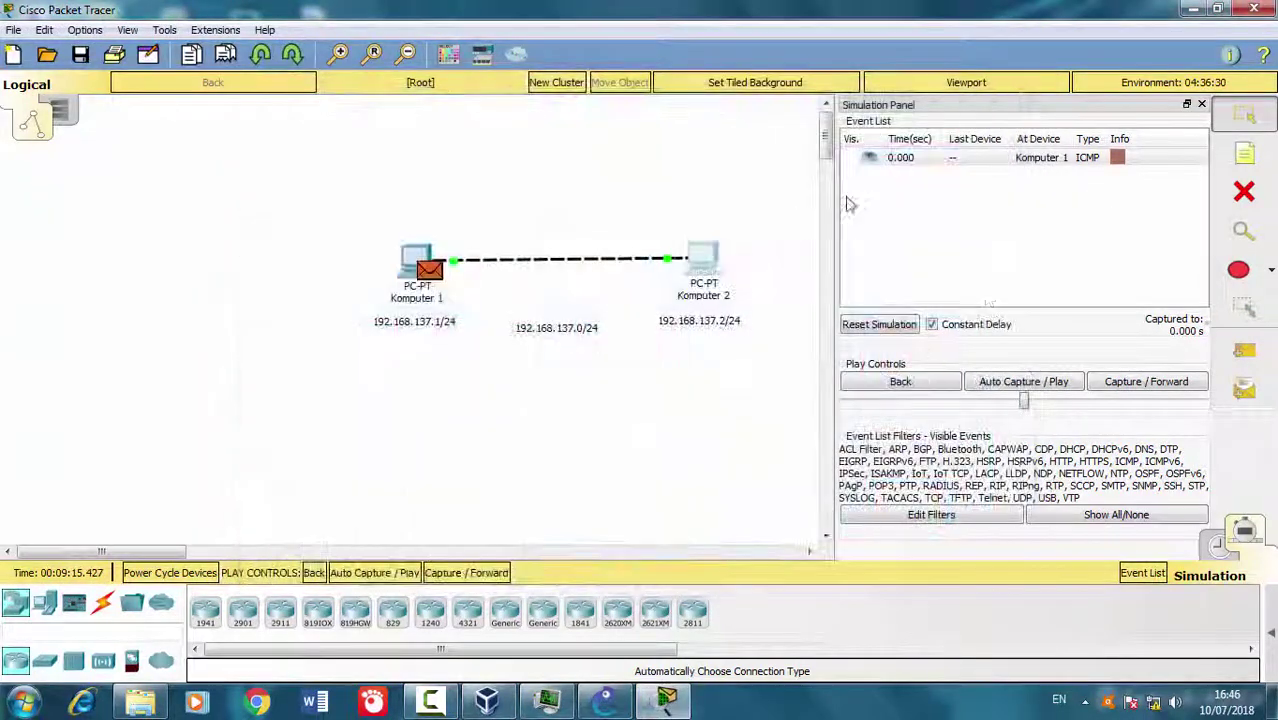
left_click(1244, 350)
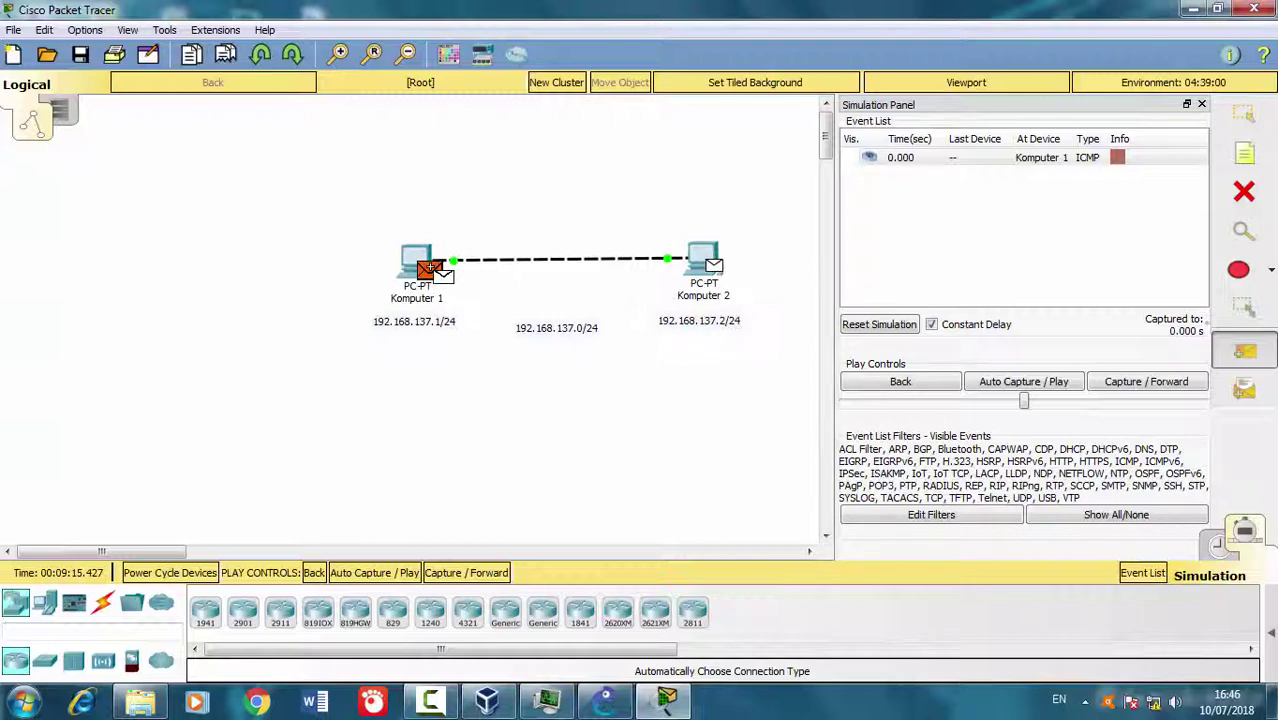
left_click(417, 259)
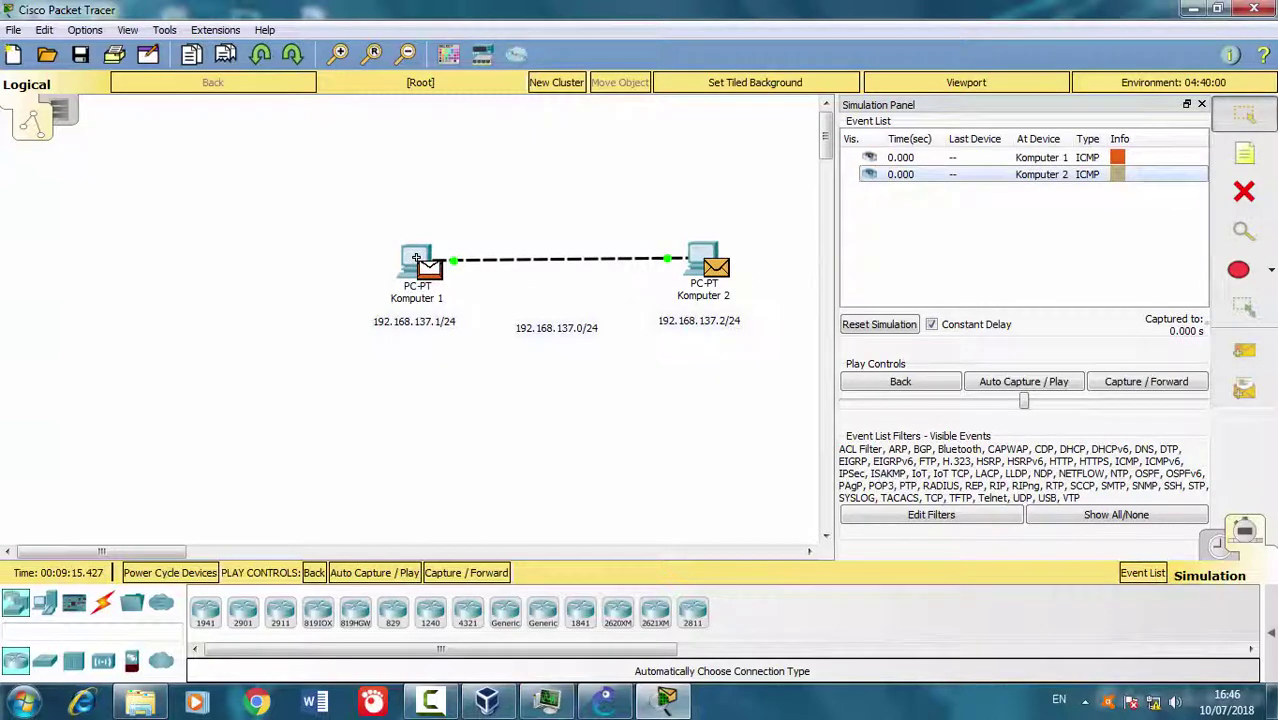
left_click(1118, 175)
left_click(878, 86)
Run the simulation with automatic capture for both PDUs and return to realtime mode
left_click(388, 577)
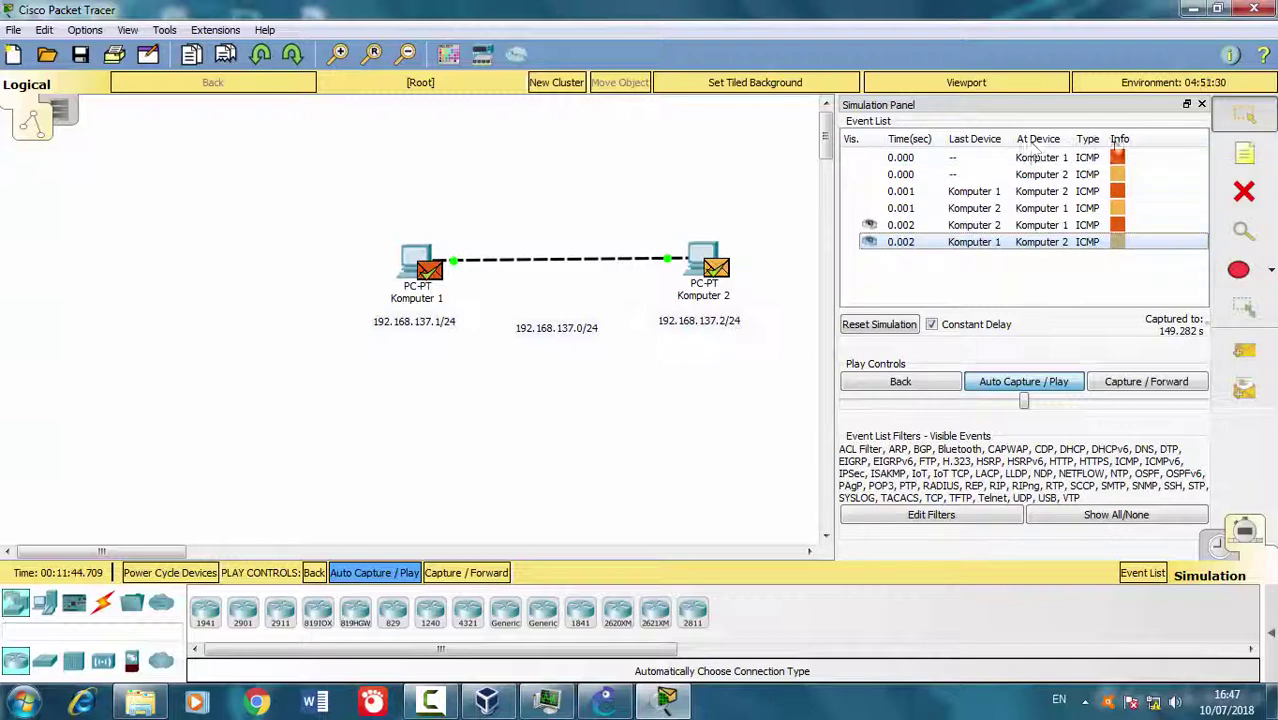
mouse_move(1108, 135)
left_mouse_down()
mouse_move(1188, 136)
mouse_move(1090, 138)
left_mouse_up()
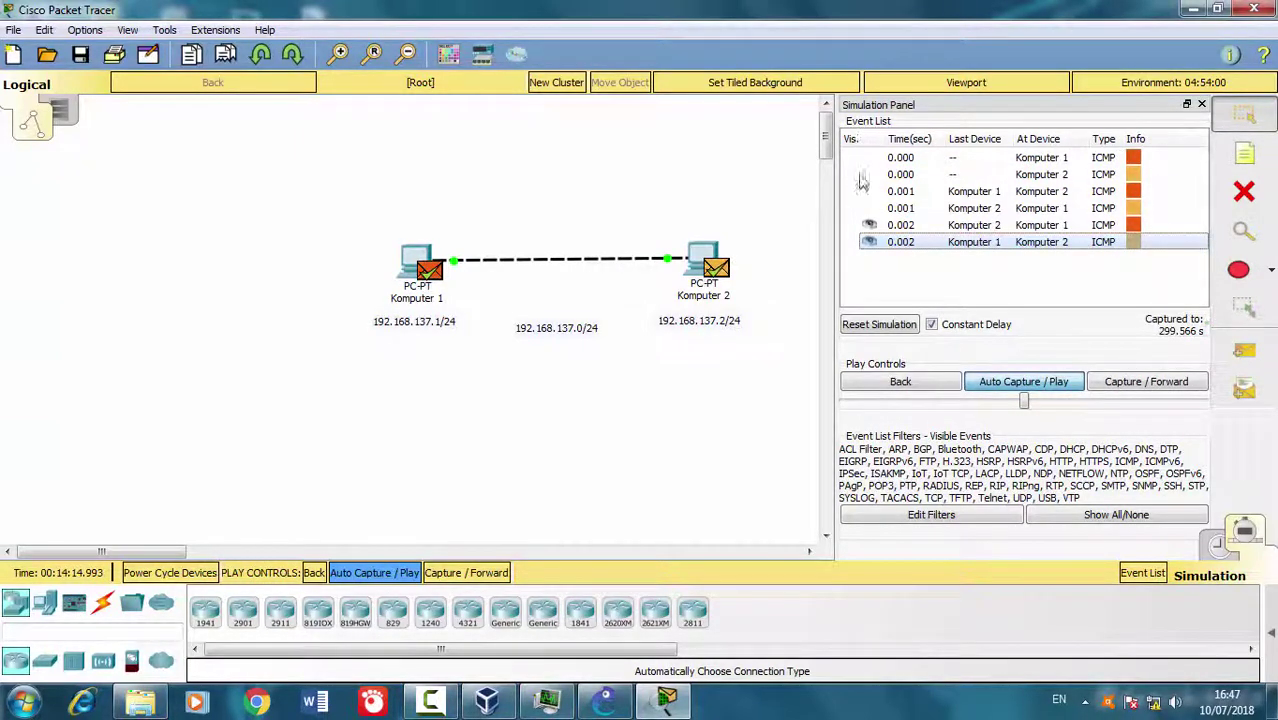
left_click(1218, 546)
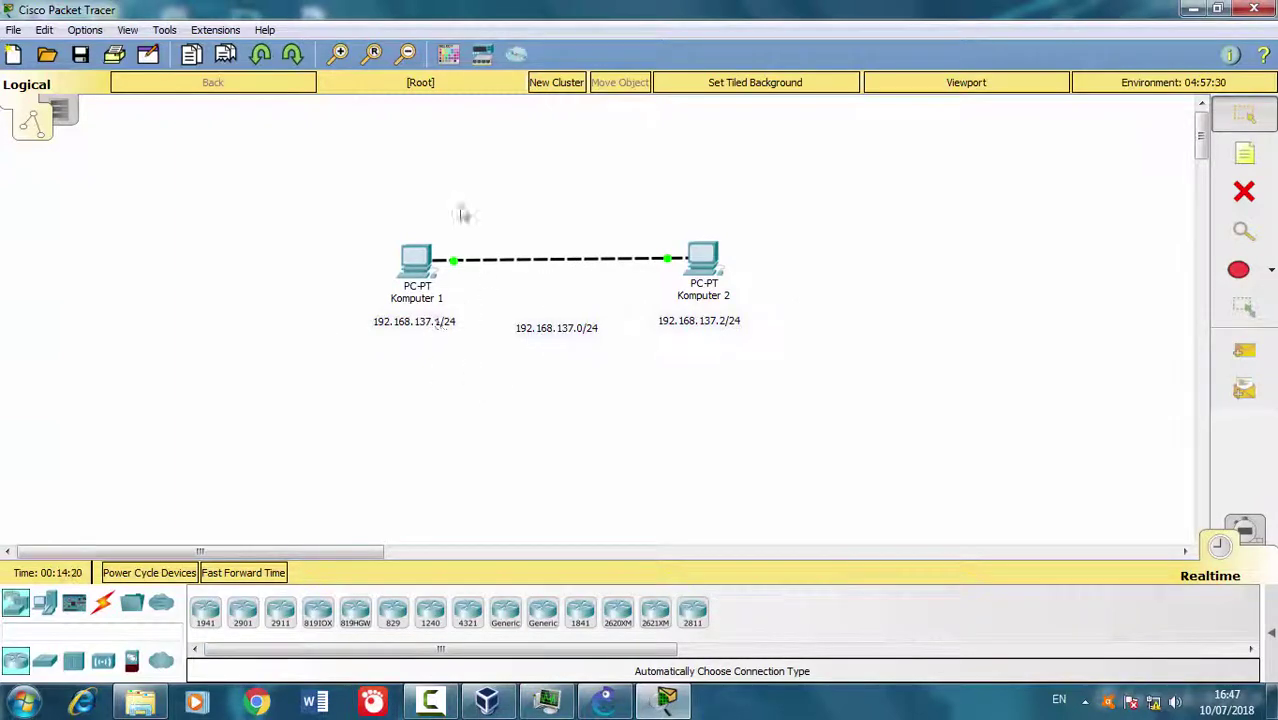
Ping 192.168.137.2 from the command prompt of Komputer 1 and close its window
left_click(416, 262)
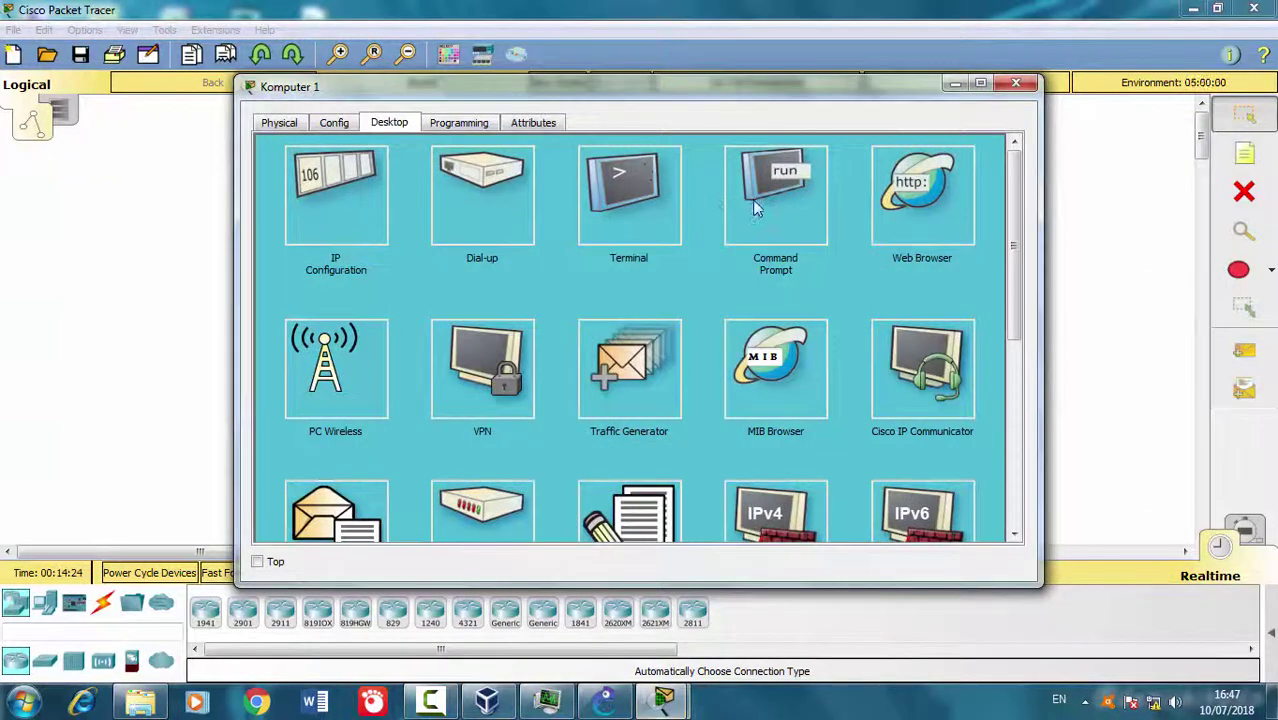
left_click(756, 205)
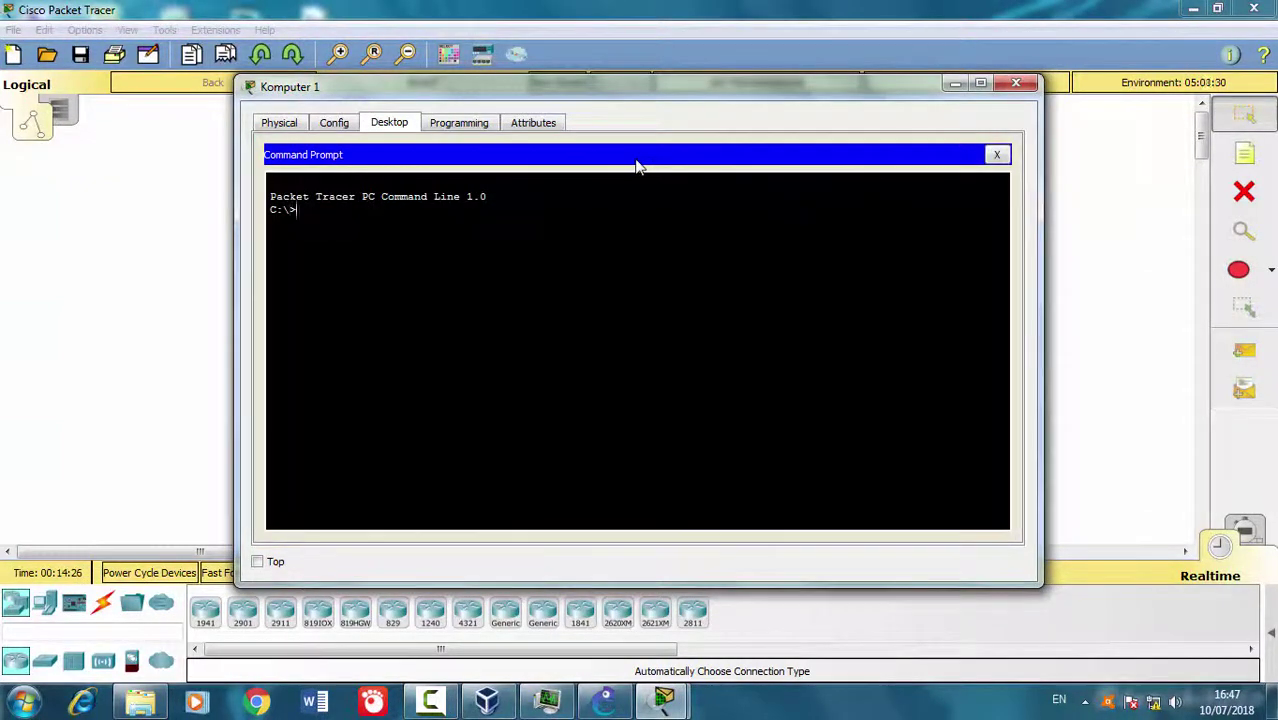
left_click_drag(683, 100, 716, 342)
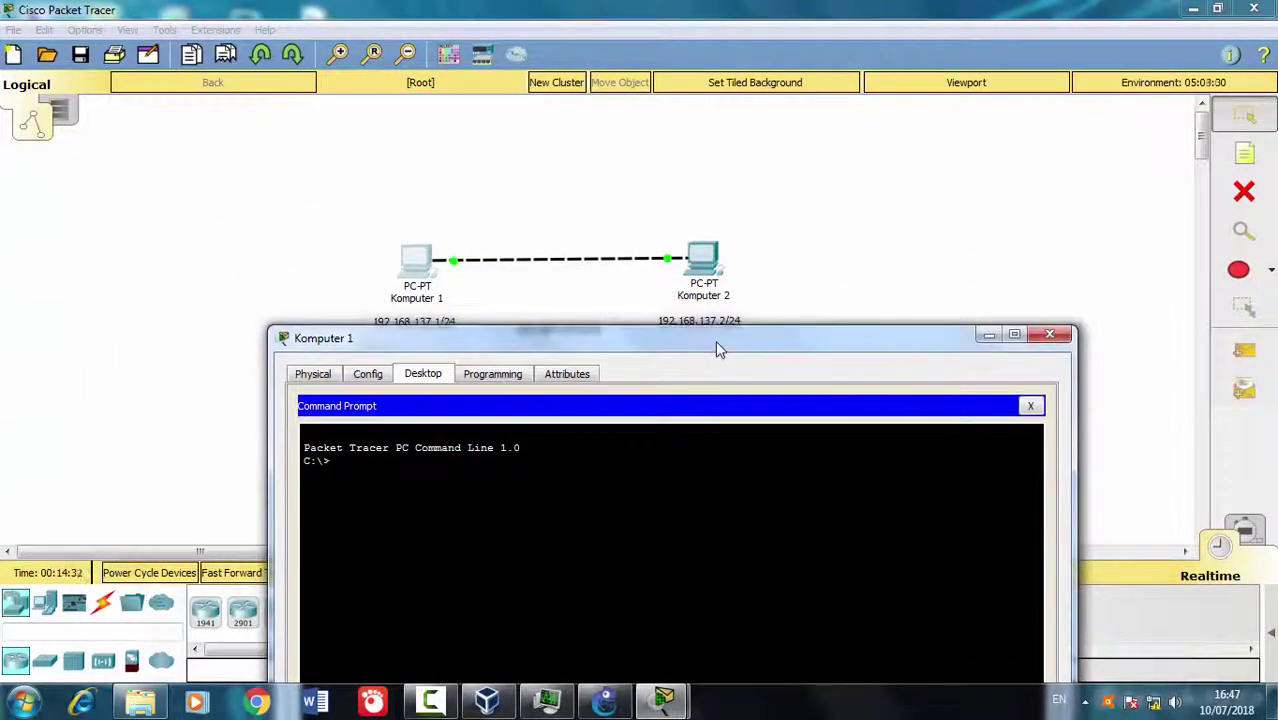
type("ping 192.168.137.2")
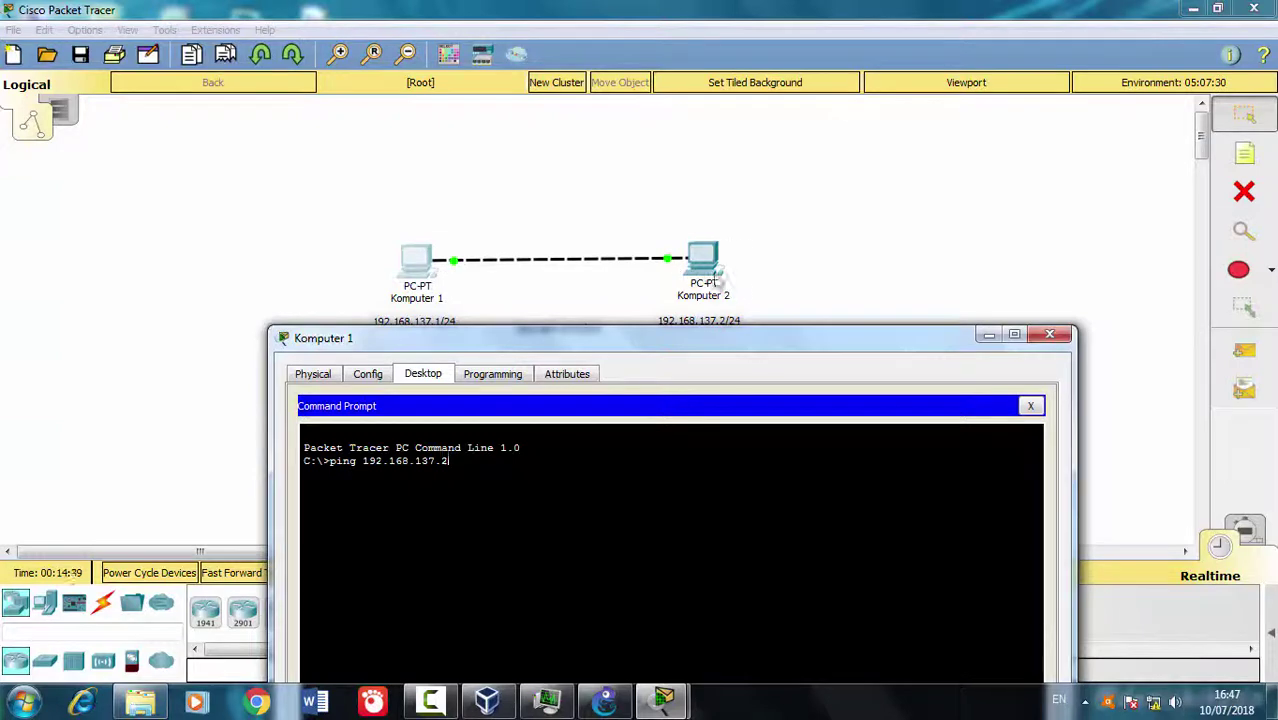
key("Return")
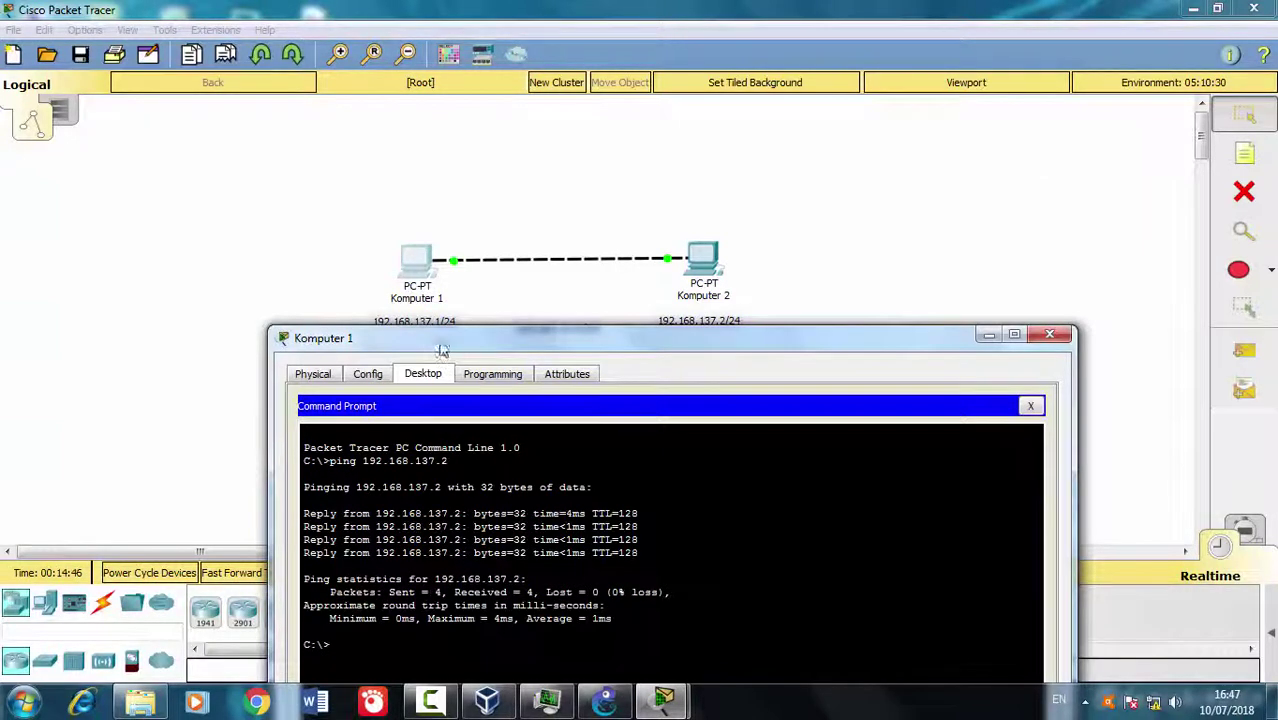
left_click_drag(442, 350, 294, 304)
left_click(901, 288)
Ping 192.168.137.1 from the command prompt of Komputer 2 and dismiss its window
left_click(703, 258)
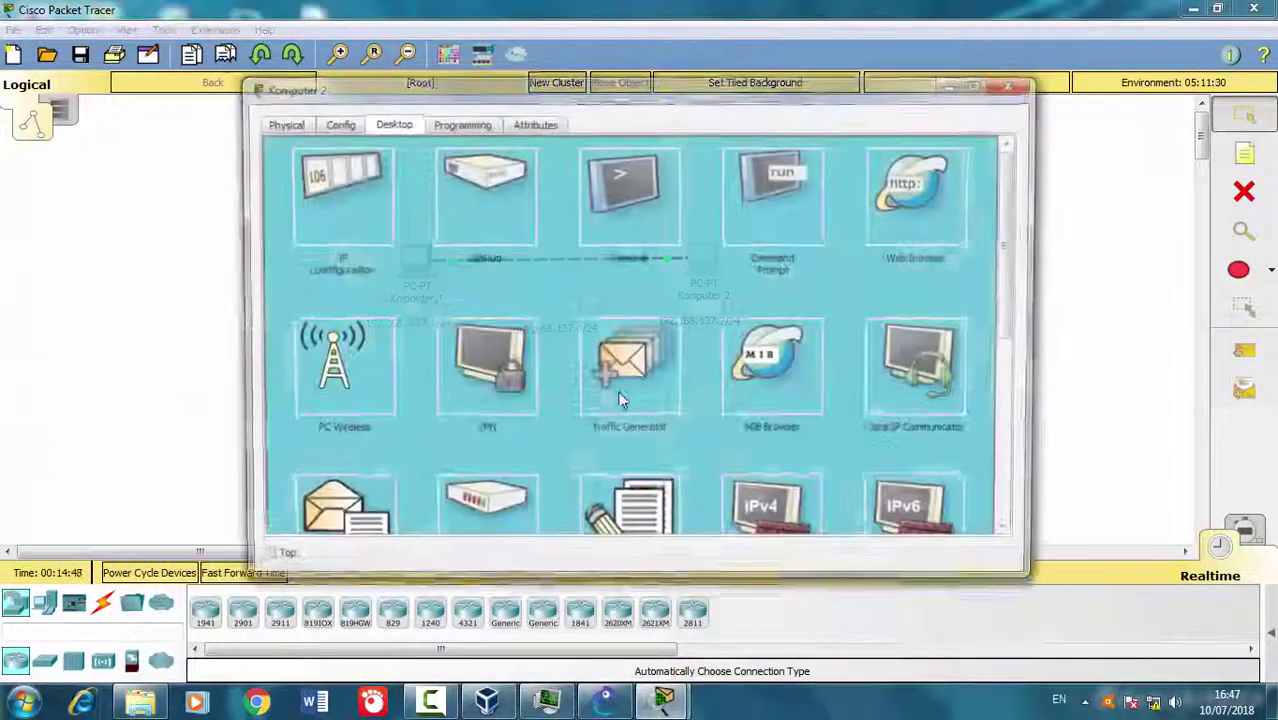
left_click(773, 195)
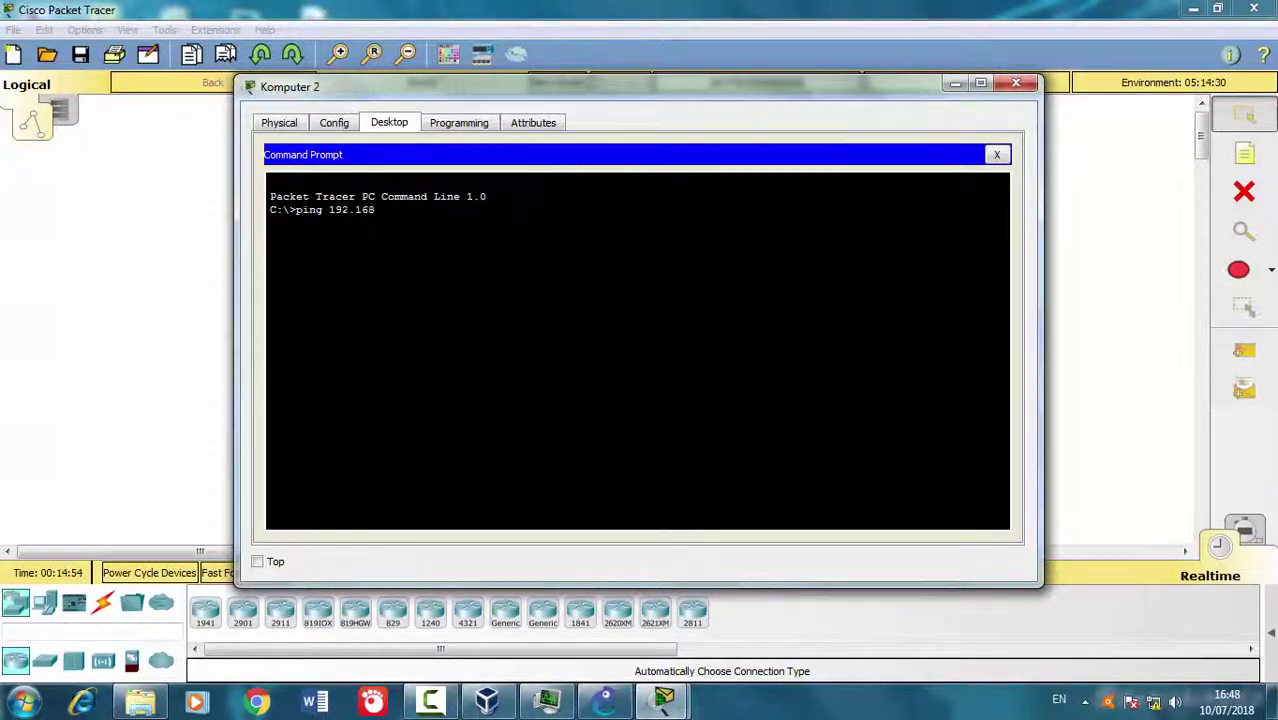
key("Return")
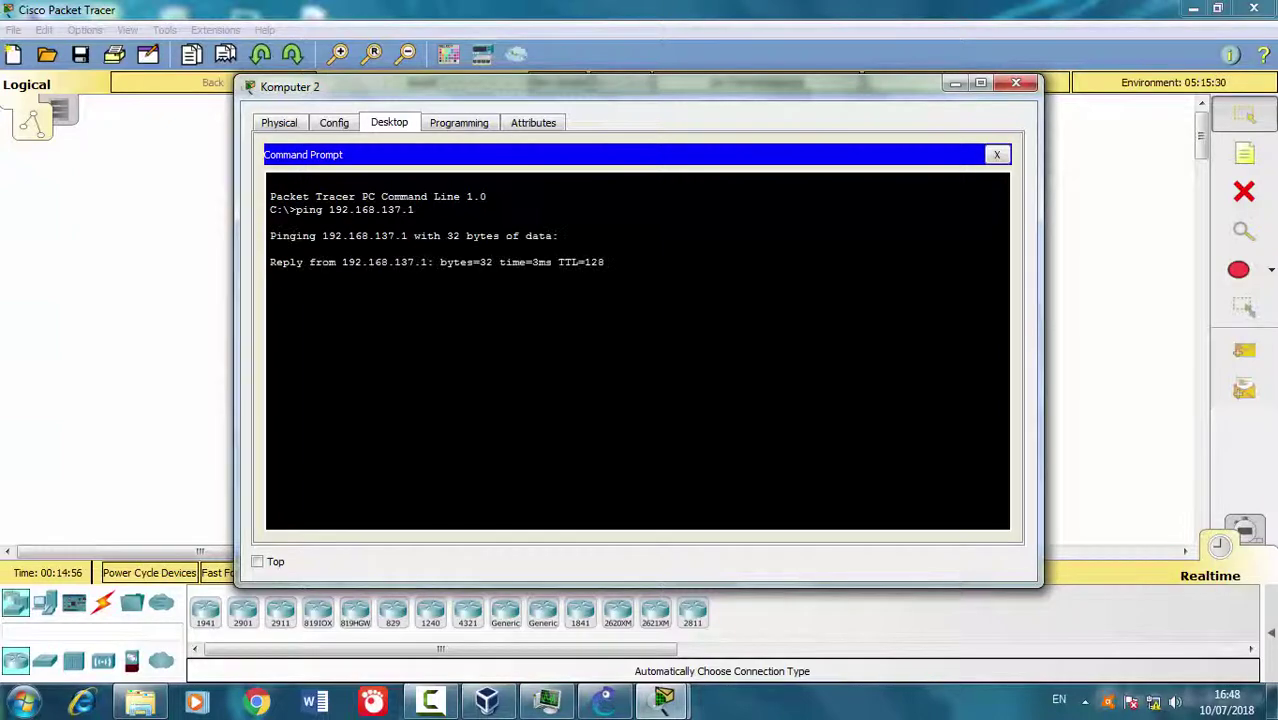
key("super+Down")
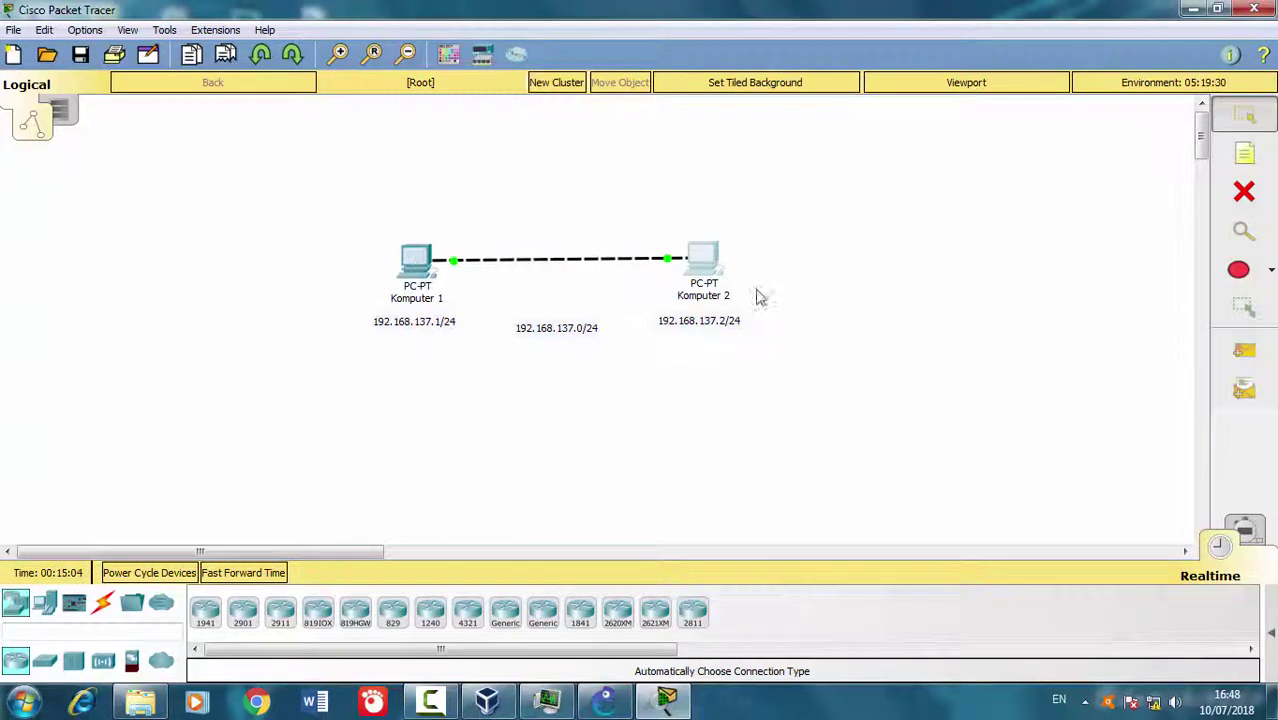
Delete the cable that links Komputer 1 directly to Komputer 2
key("Delete")
left_click(712, 374)
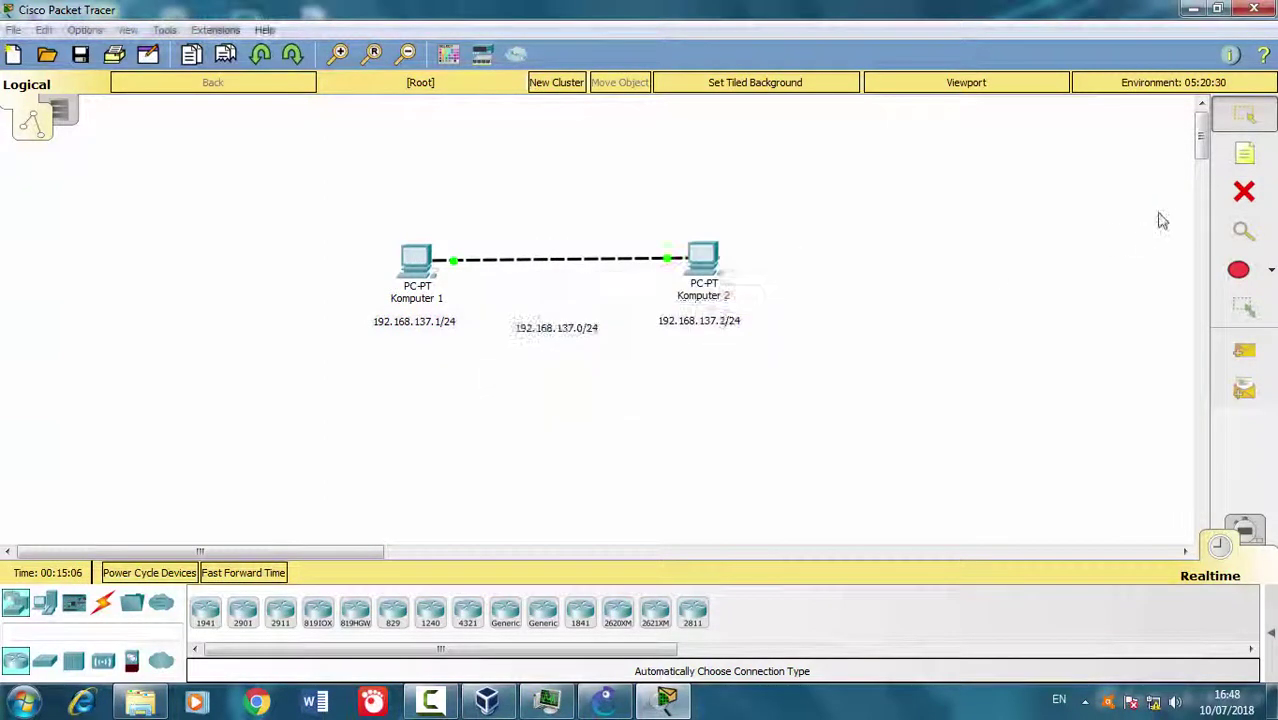
left_click(1244, 191)
left_click(578, 260)
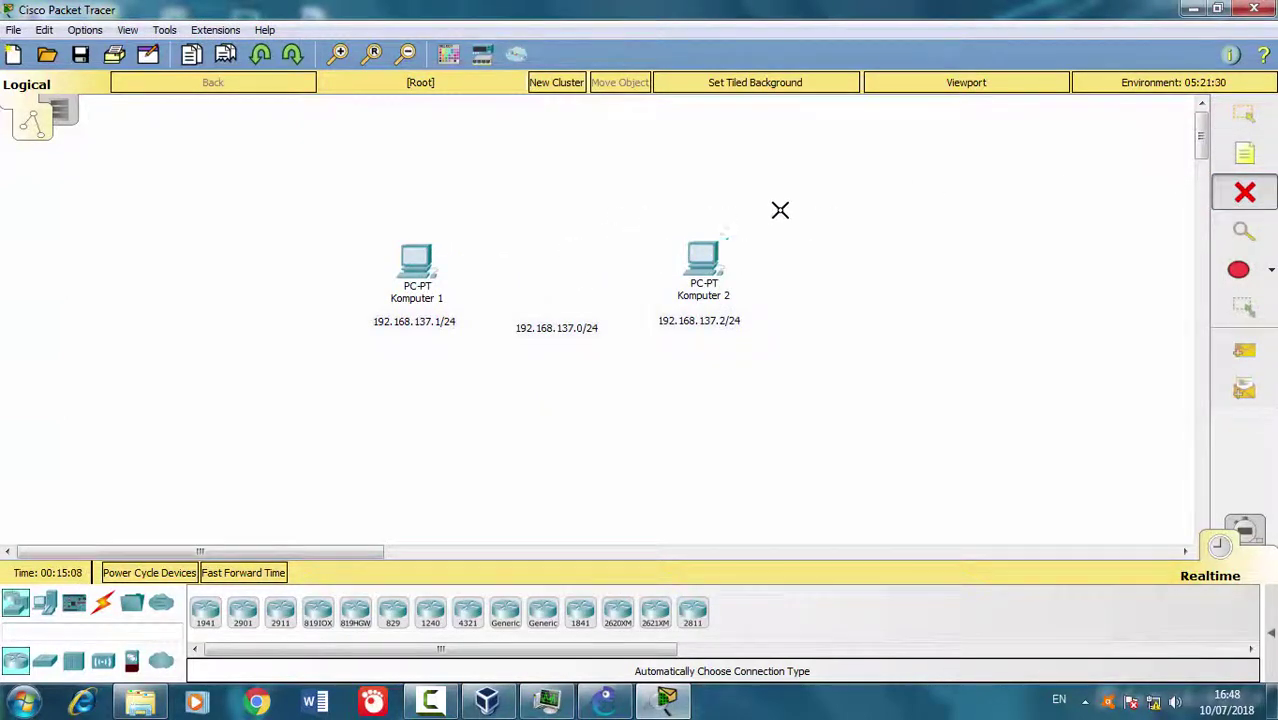
key("Escape")
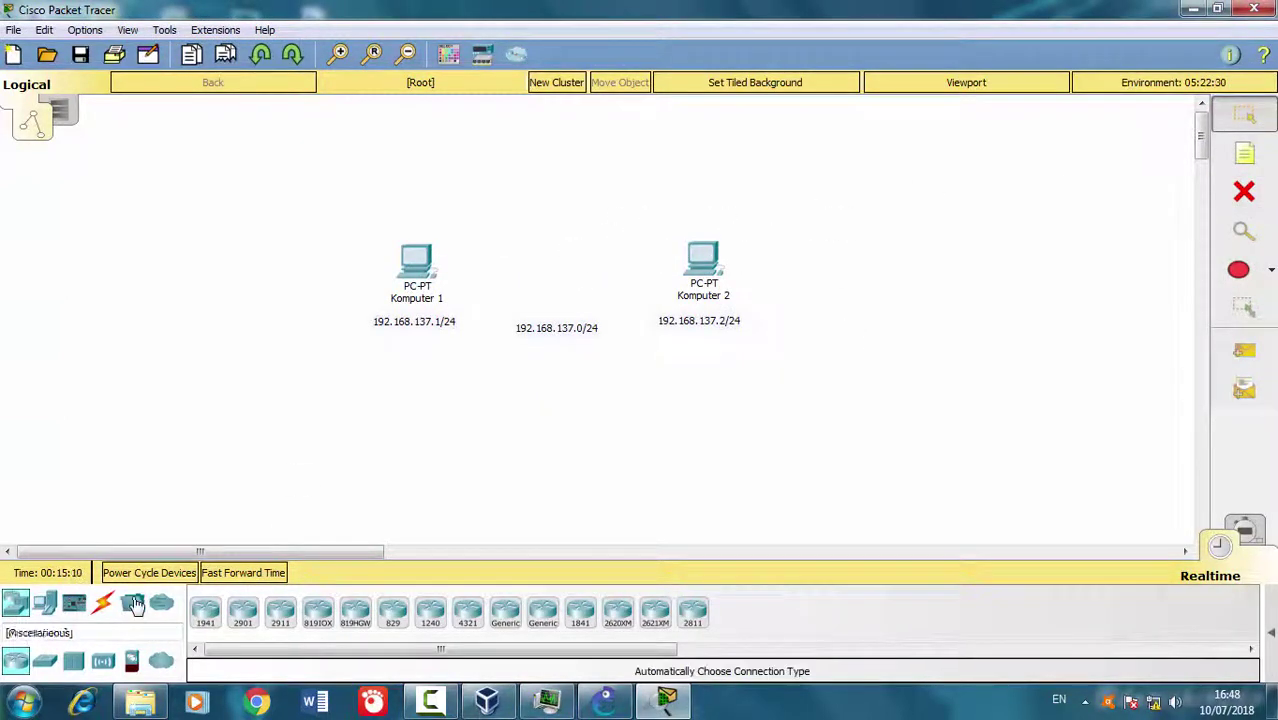
Place a 2960-24TT switch midway between the two PCs, slightly above them
left_click(45, 661)
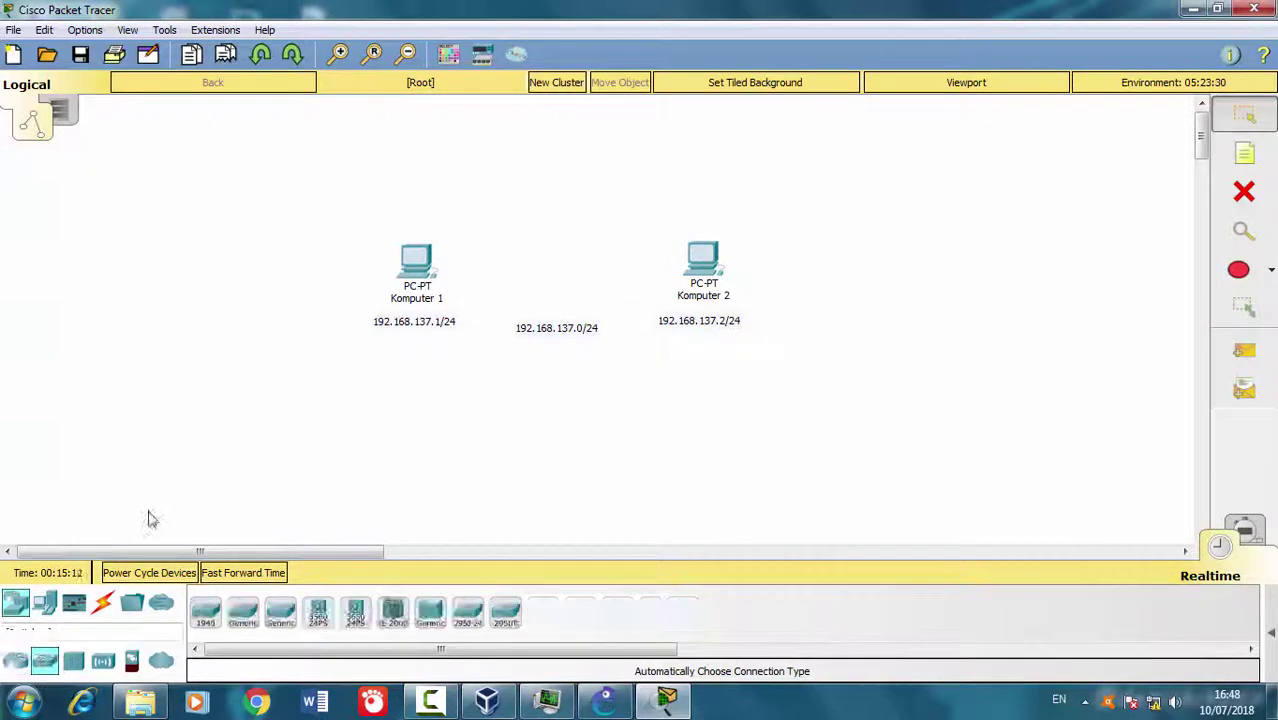
left_click(205, 612)
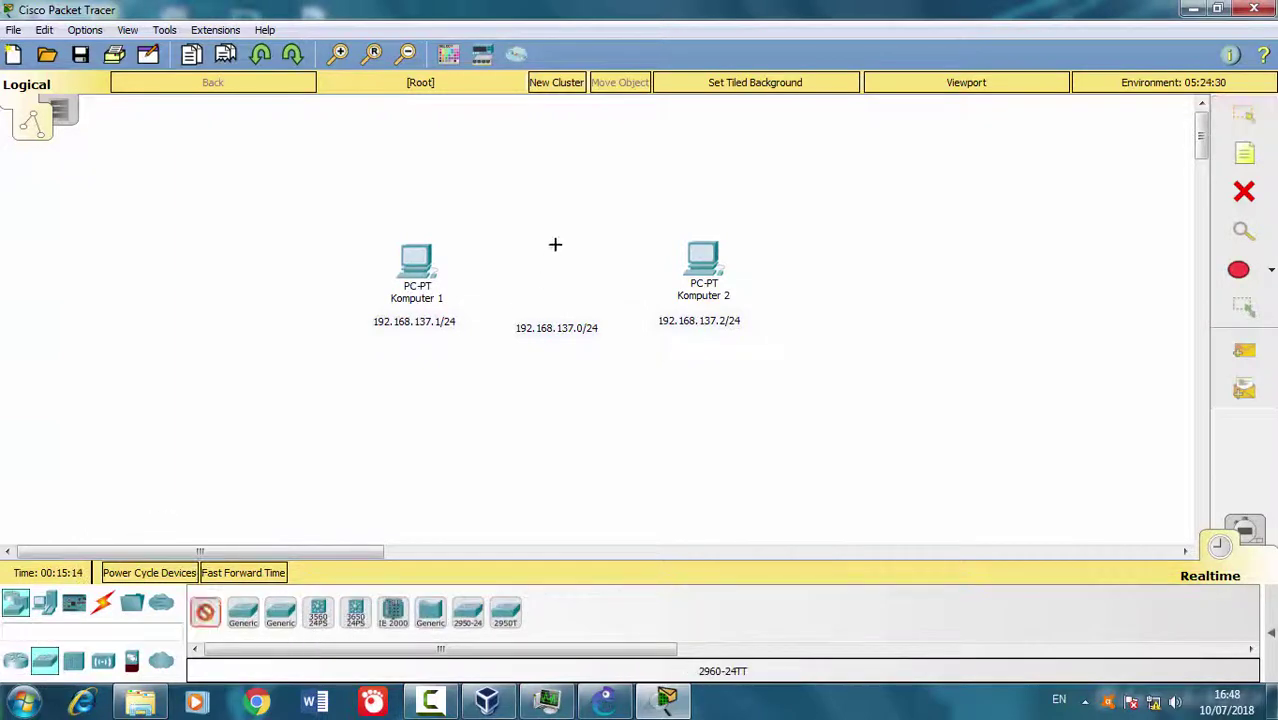
left_click(563, 222)
Connect Komputer 1 and Komputer 2 to the switch using automatically chosen cable types
left_click(103, 602)
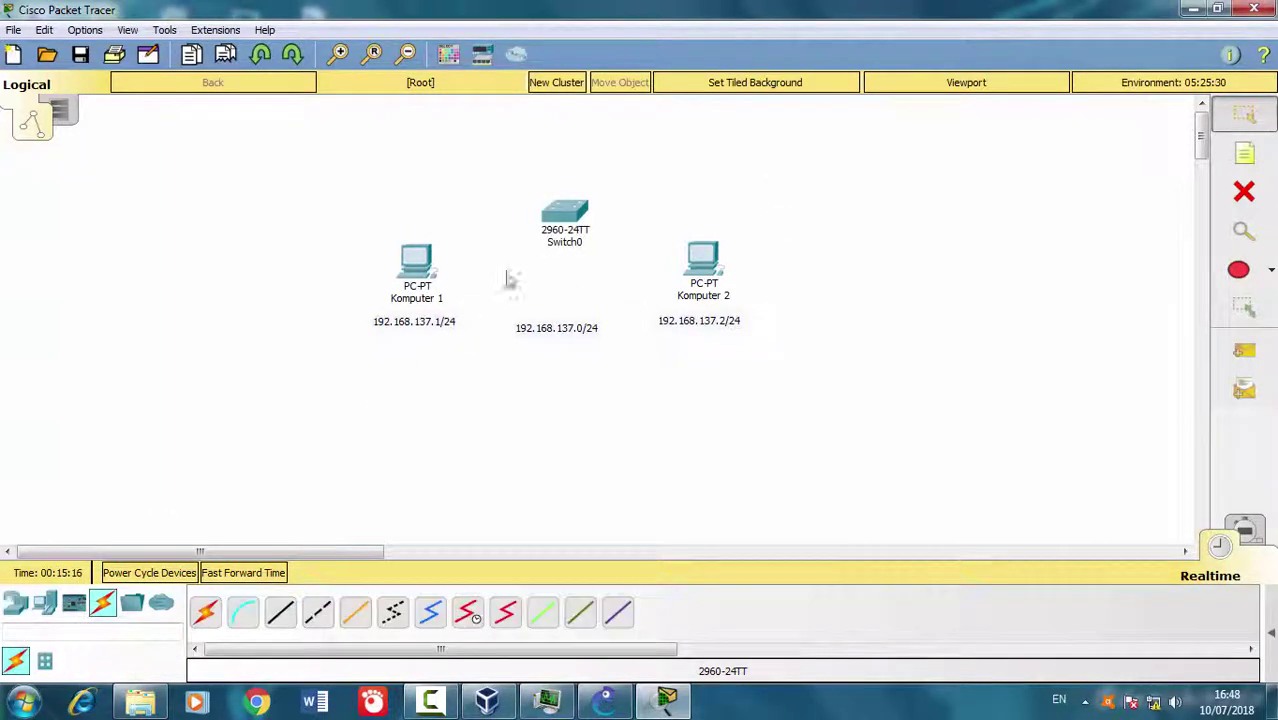
left_click(205, 612)
left_click(428, 270)
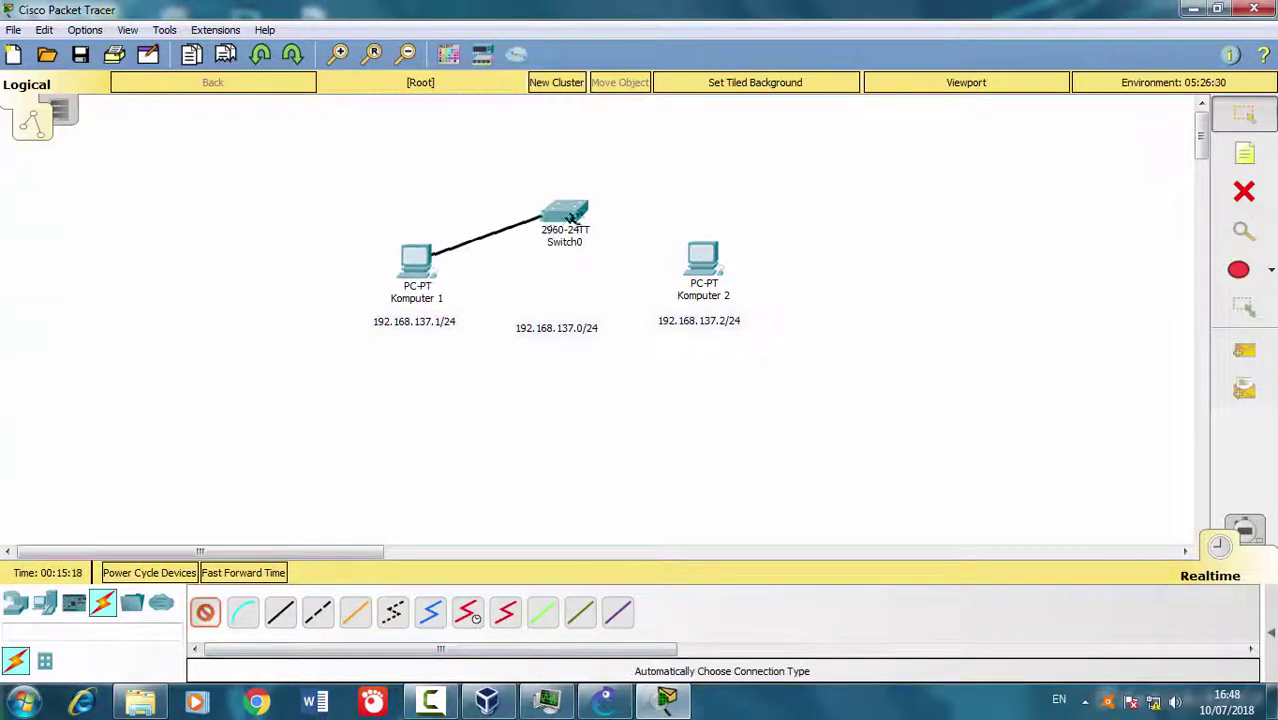
left_click(565, 212)
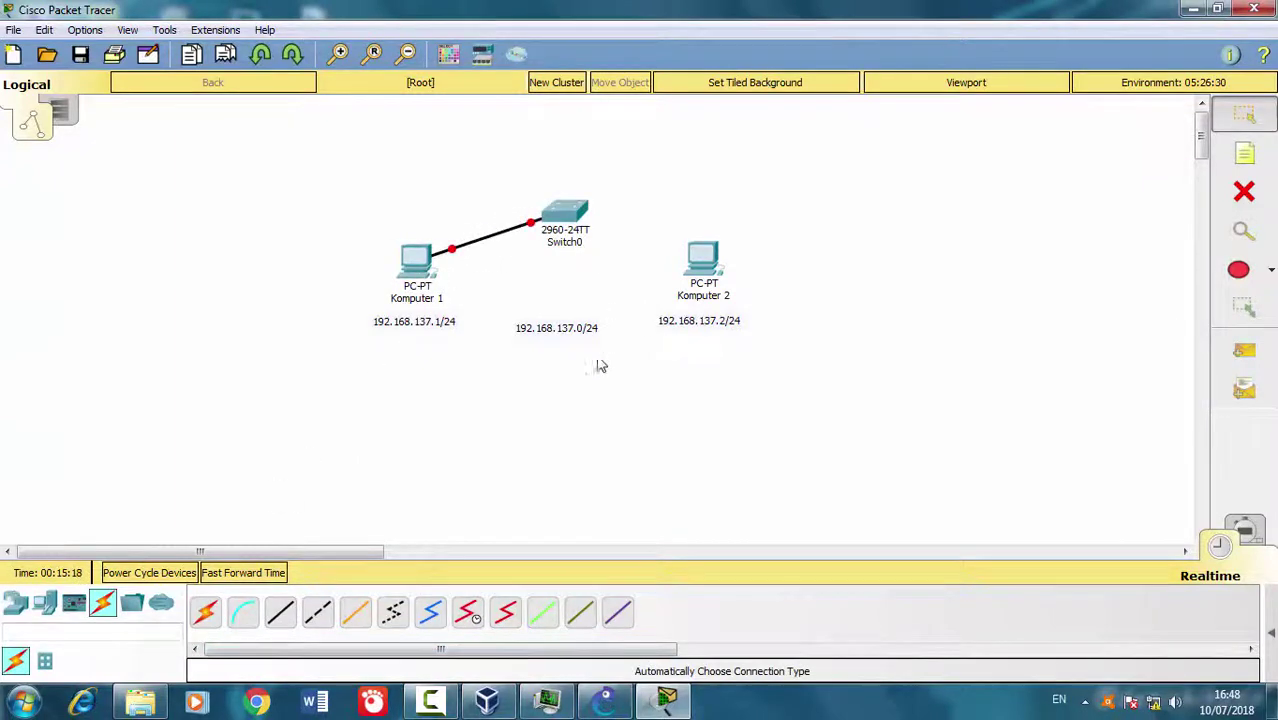
left_click(563, 213)
left_click(703, 258)
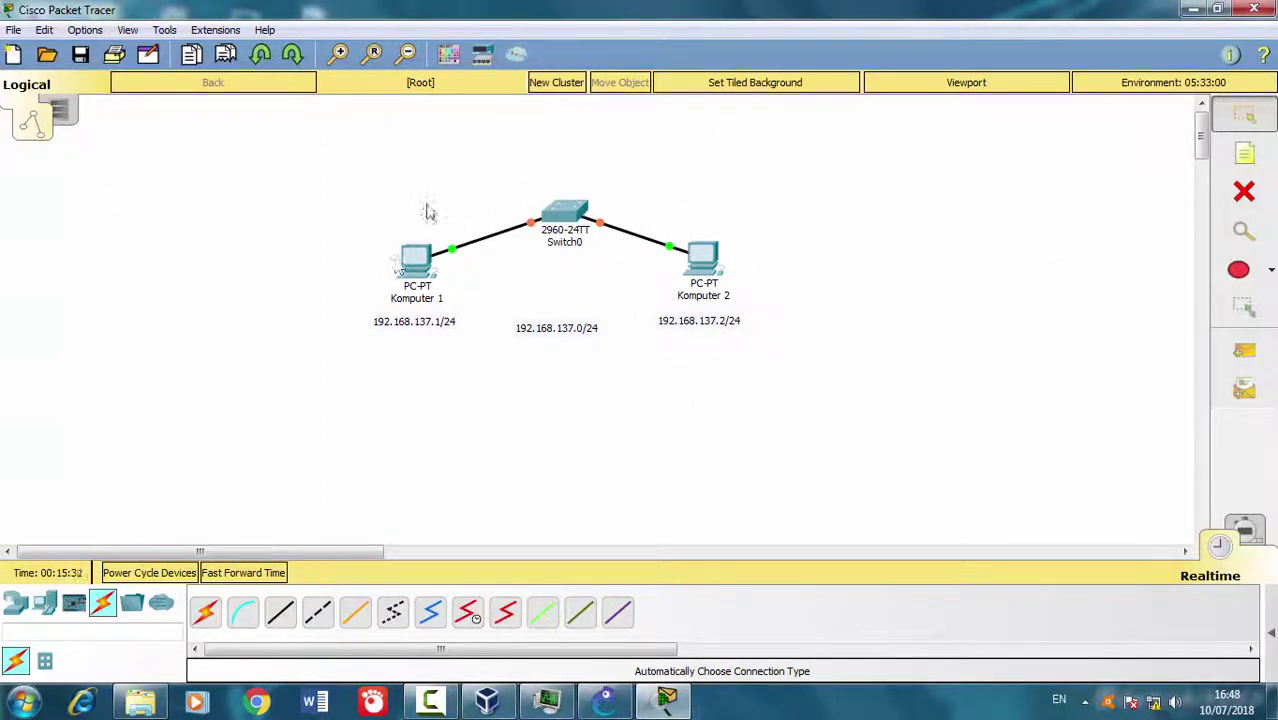
mouse_move(688, 268)
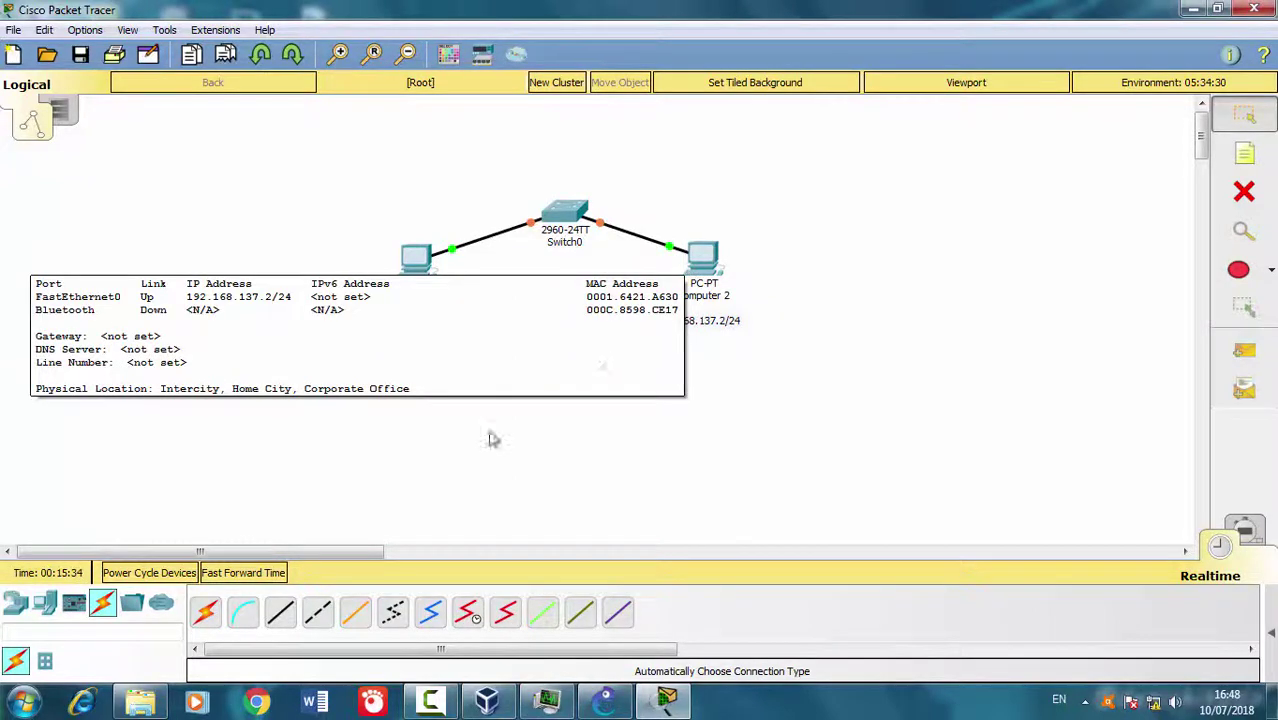
left_click(15, 603)
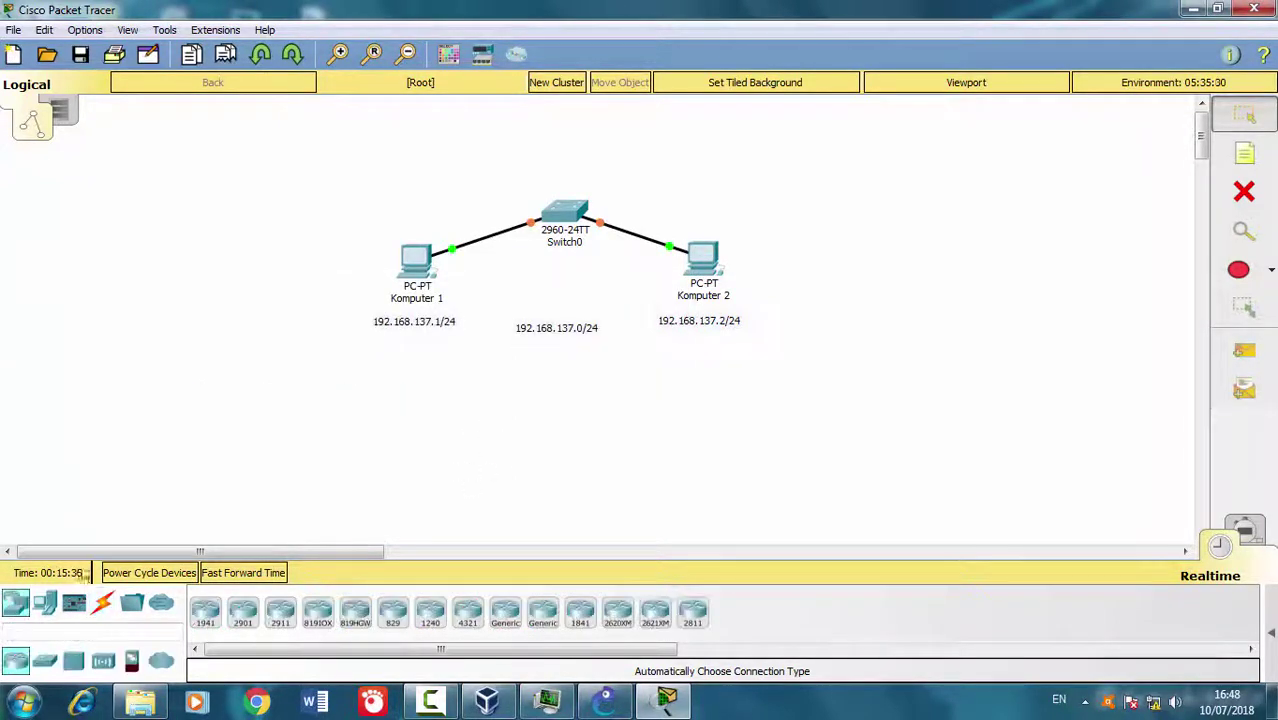
left_click(44, 603)
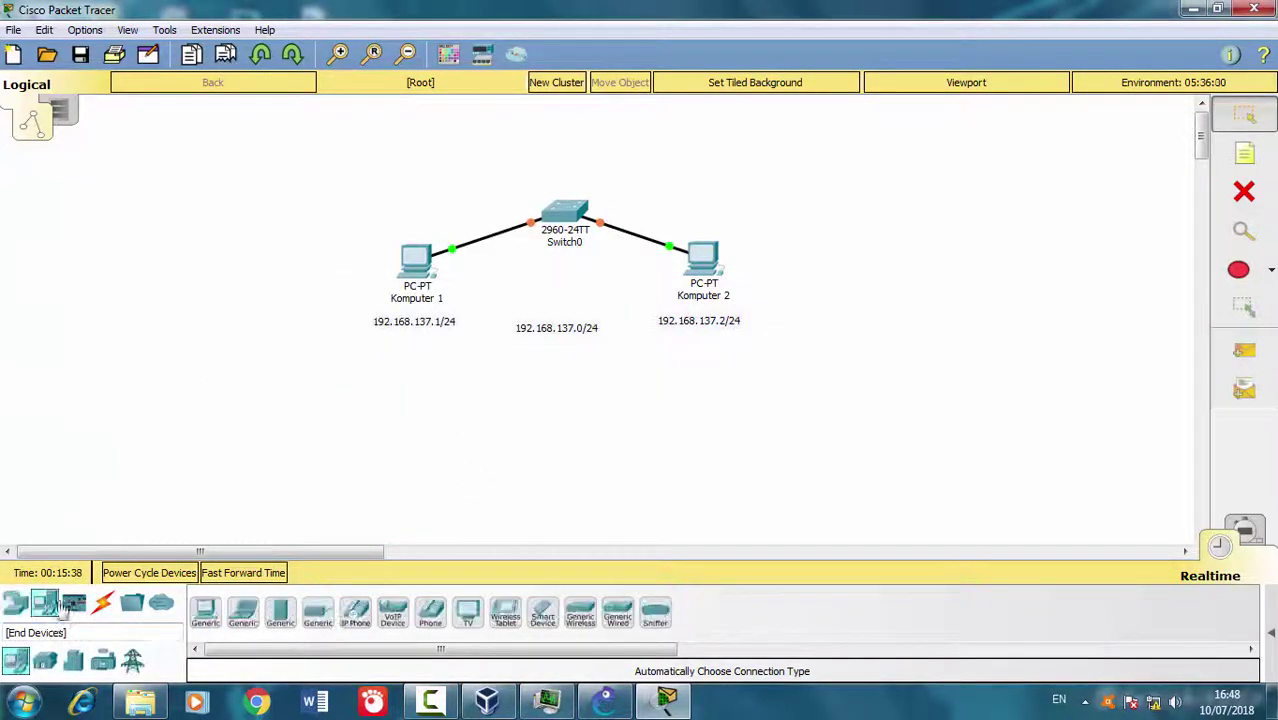
left_click(287, 620)
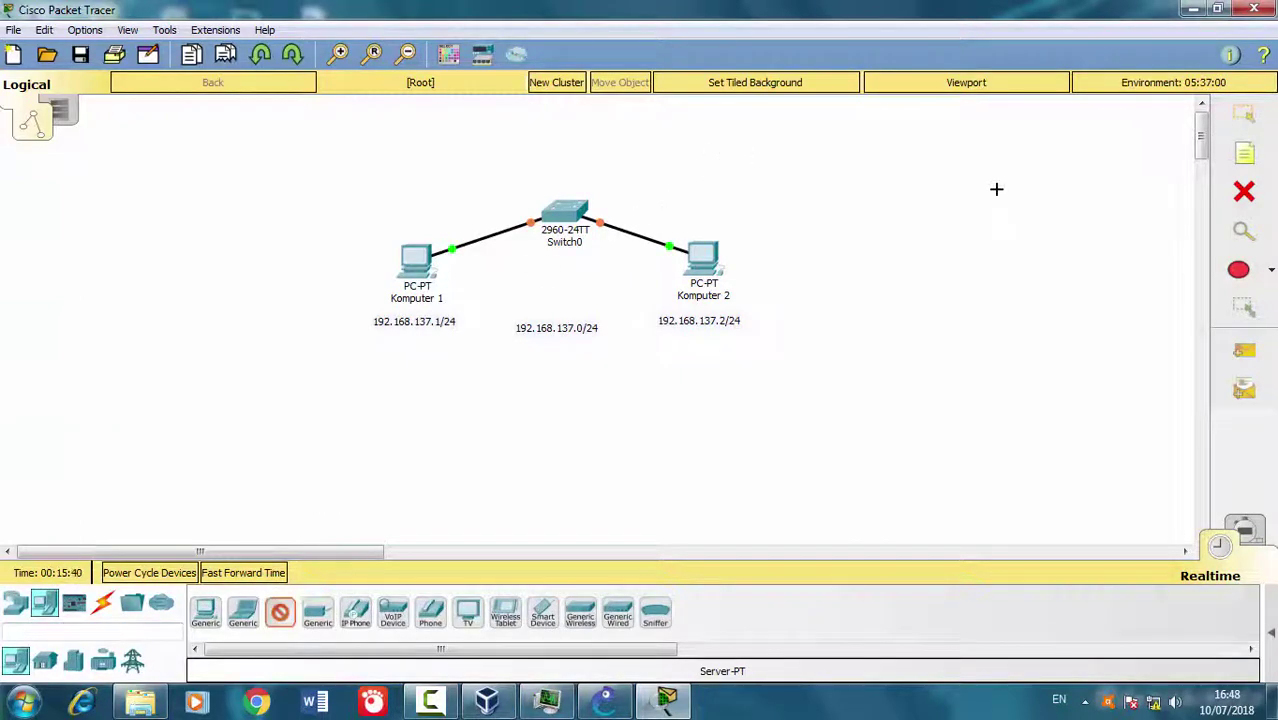
left_click(715, 130)
left_click(735, 160)
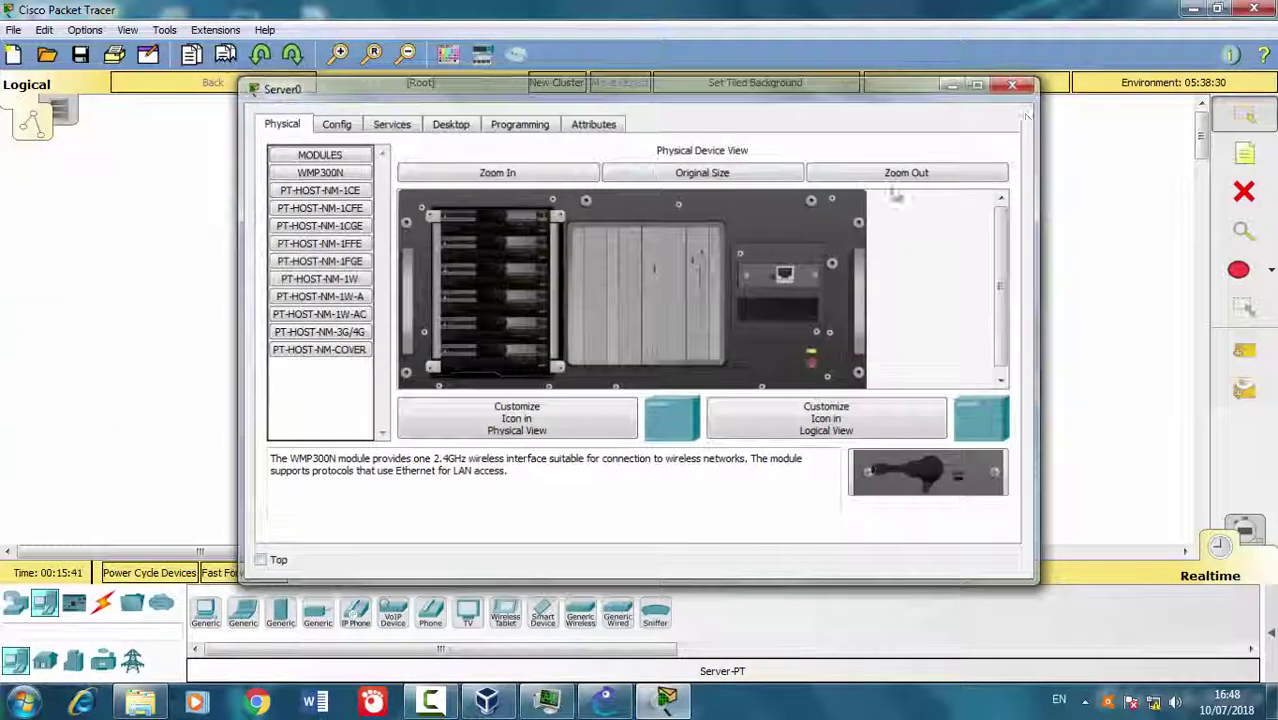
left_click(1022, 85)
left_click_drag(741, 157, 686, 158)
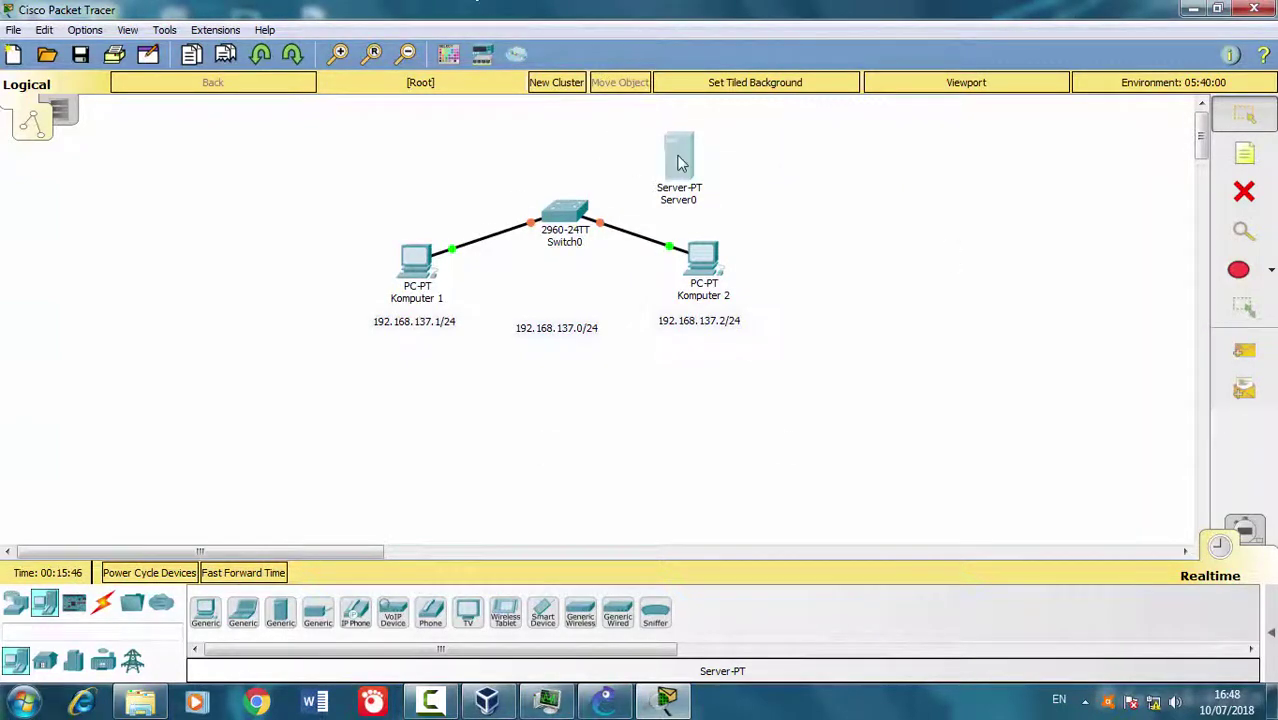
left_click(679, 163)
left_click(1022, 85)
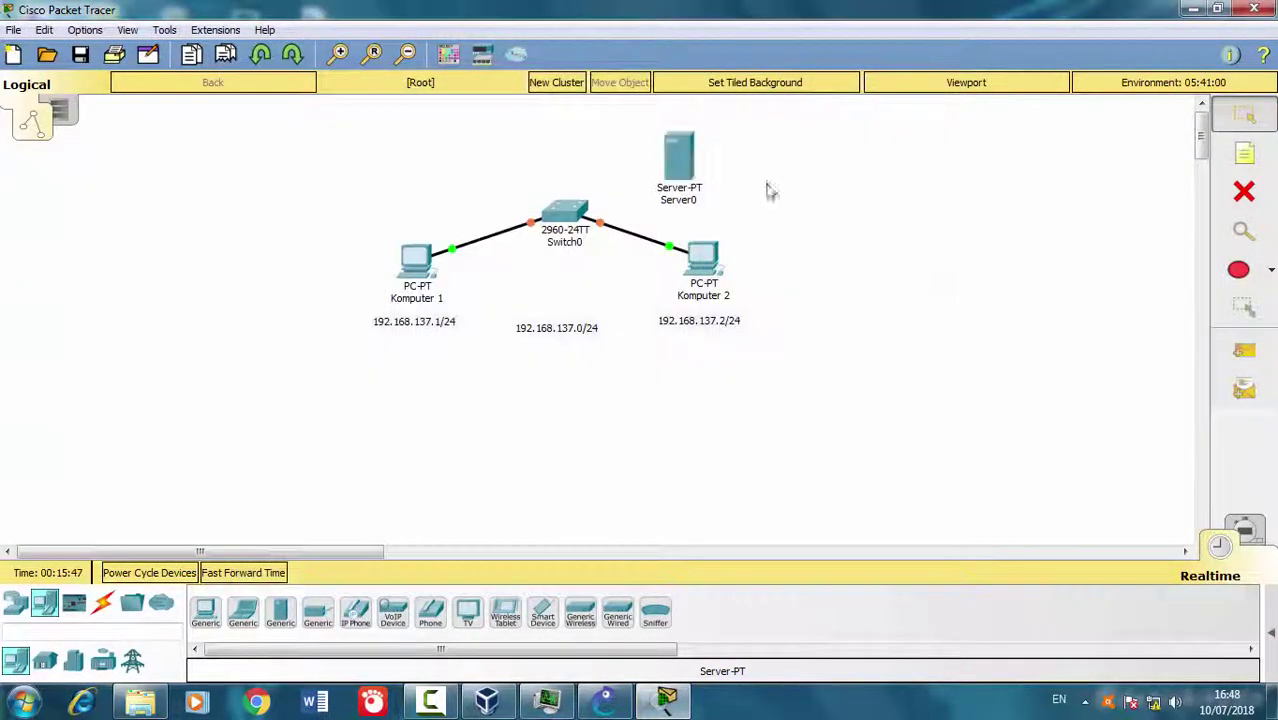
left_click(679, 160)
left_click(1022, 85)
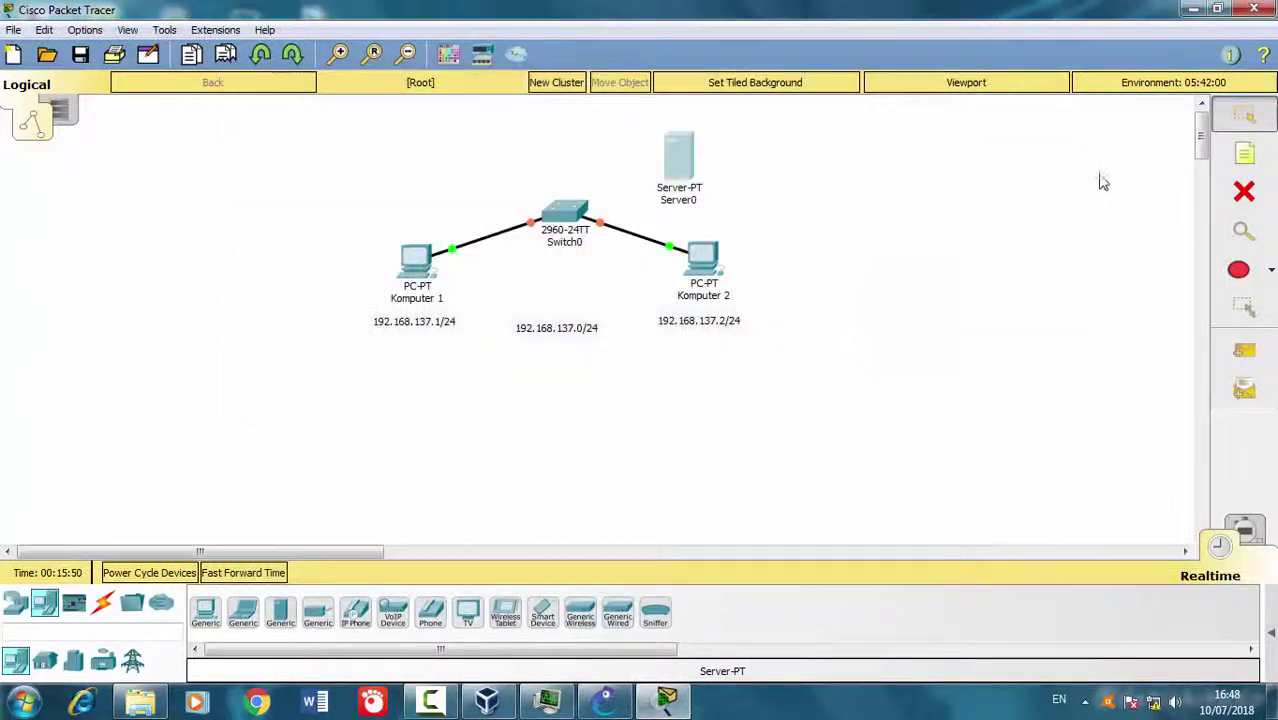
left_click(1244, 193)
left_click(696, 160)
left_click(572, 374)
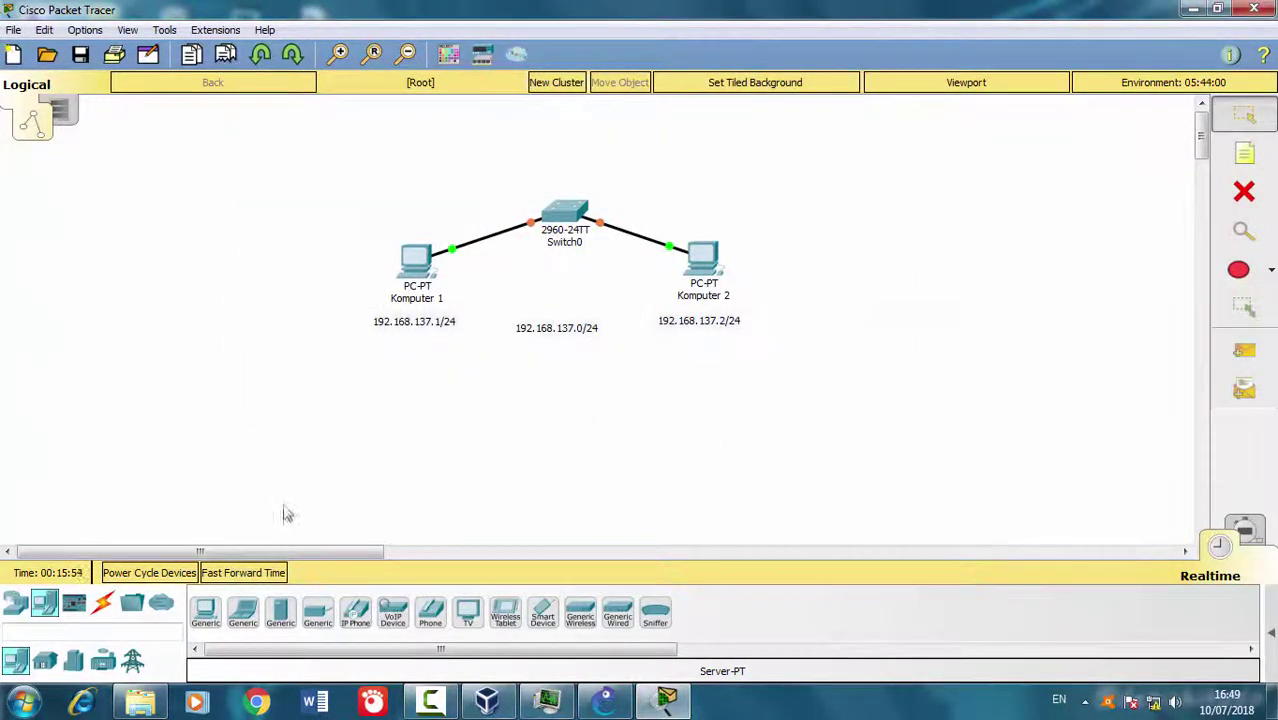
Ping 192.168.137.2 from the command prompt of Komputer 1 through the switch and dismiss its window
left_click(410, 270)
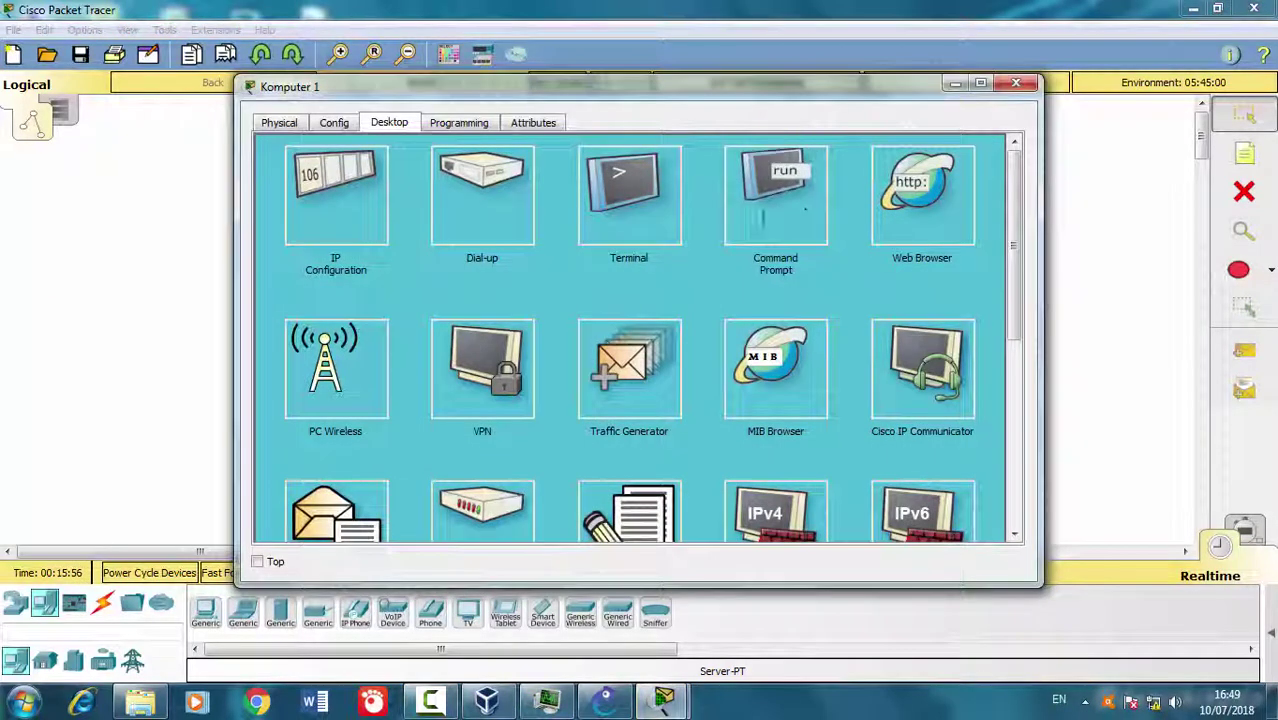
left_click(770, 190)
key("Up")
key("Return")
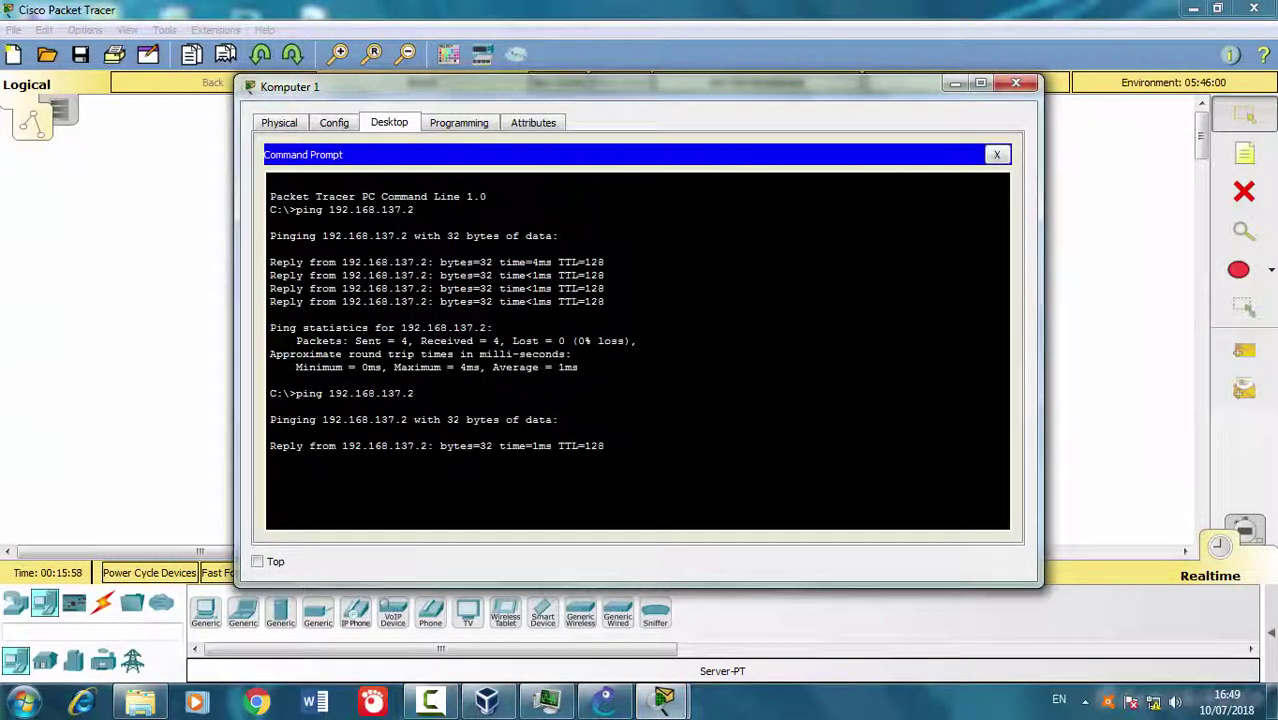
left_click(1016, 83)
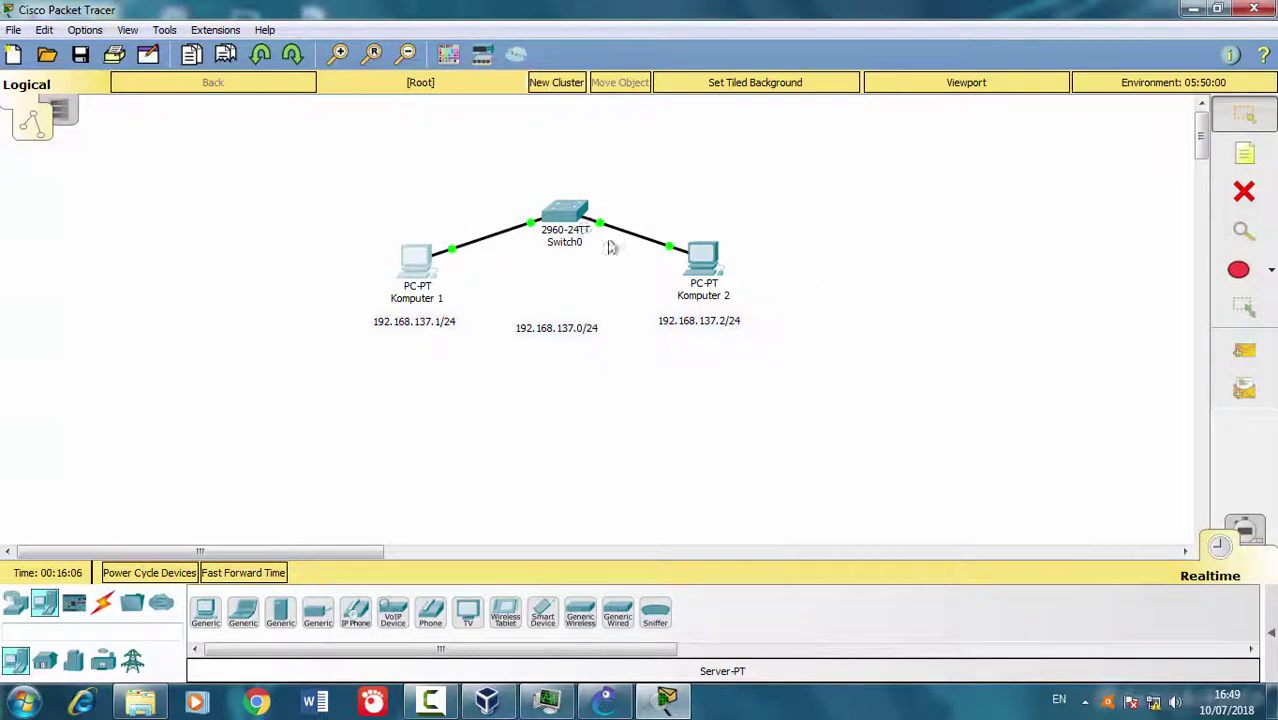
Nudge the 192.168.137.0/24 network label slightly up between the two PC address labels and minimize the simulator
mouse_move(584, 332)
left_mouse_down()
mouse_move(428, 334)
mouse_move(588, 225)
mouse_move(748, 277)
mouse_move(460, 254)
mouse_move(730, 277)
mouse_move(692, 286)
mouse_move(653, 265)
mouse_move(579, 337)
mouse_move(571, 322)
left_mouse_up()
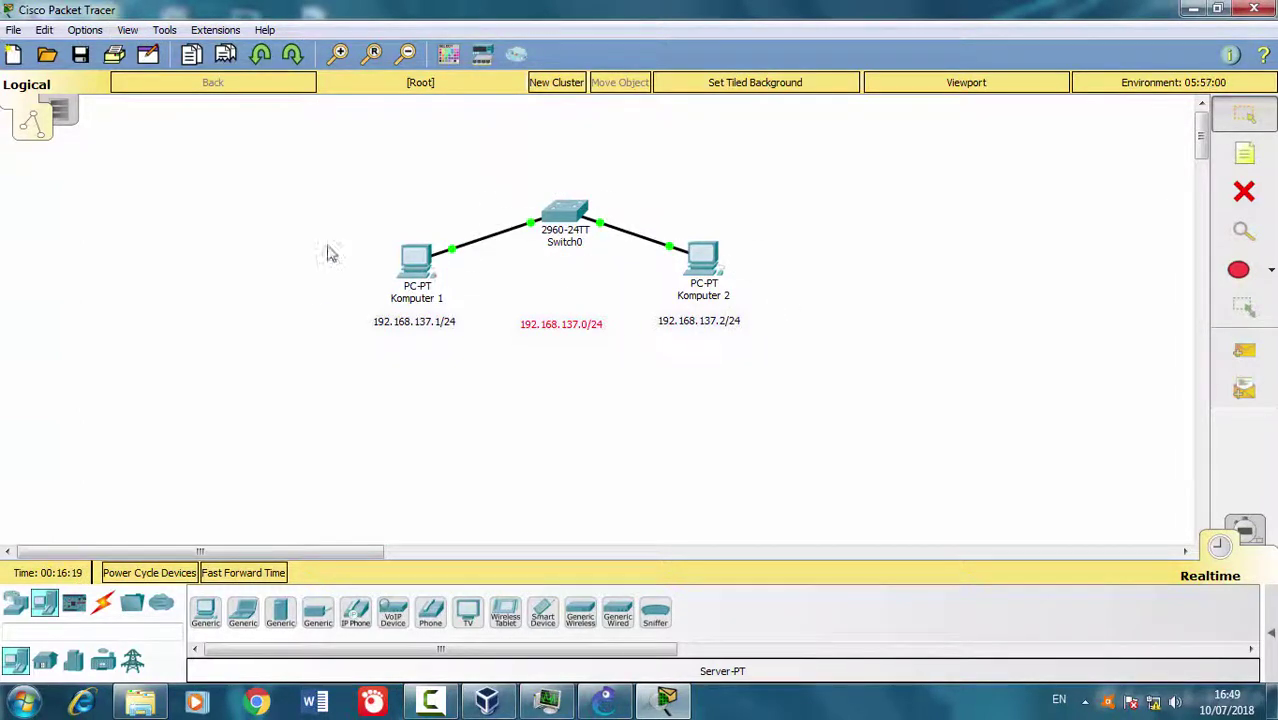
left_click(1191, 14)
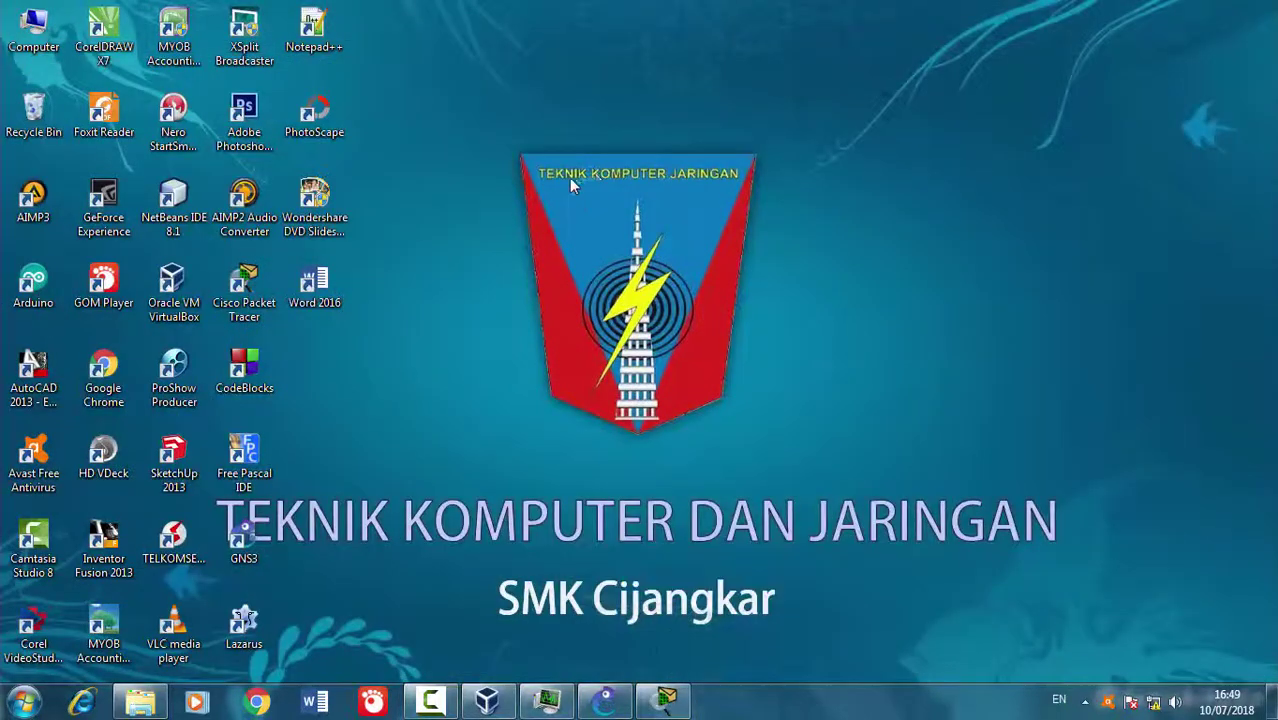
right_click(571, 177)
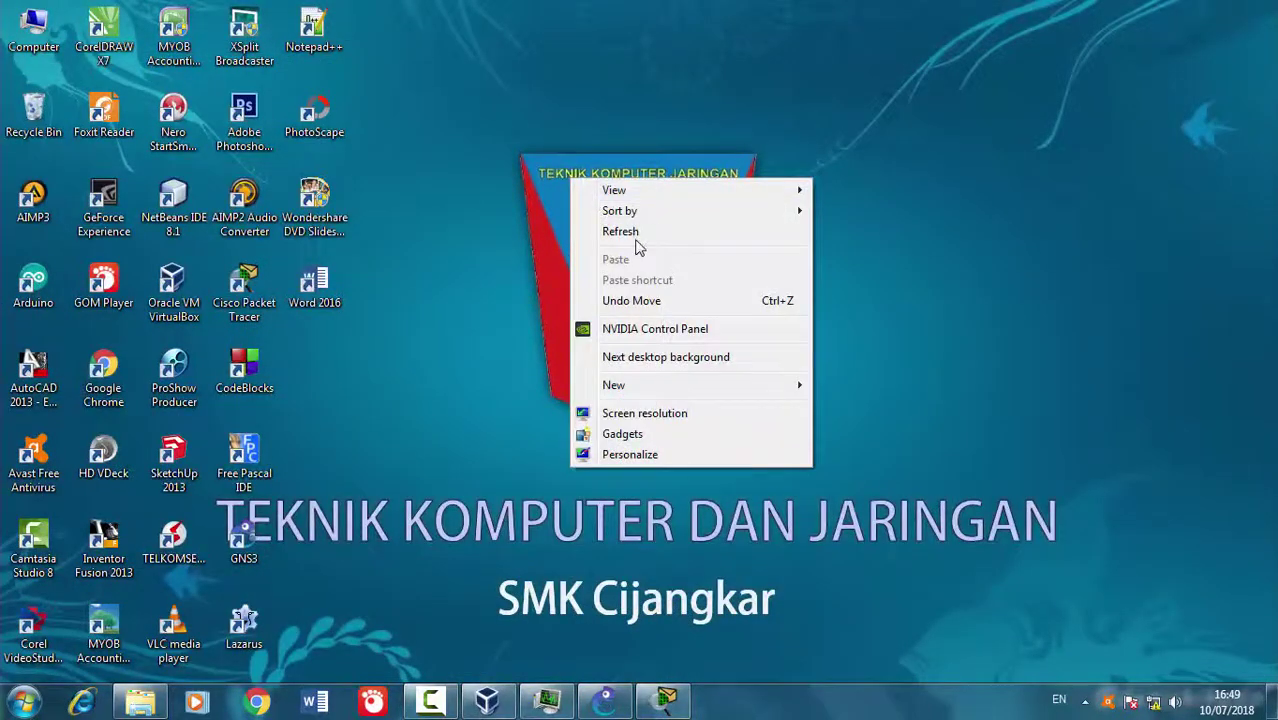
left_click(714, 232)
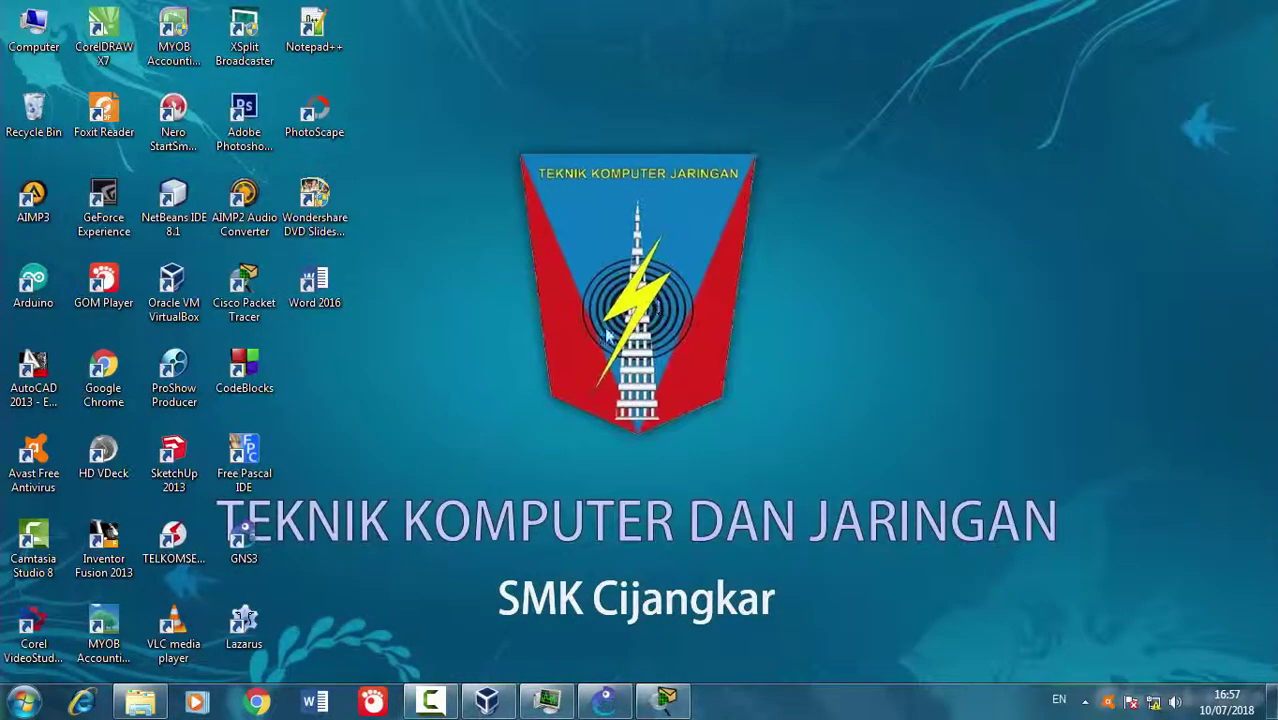
Switch to Oracle VM VirtualBox and start the Windows 7 and Windows XP virtual machines
left_click(487, 700)
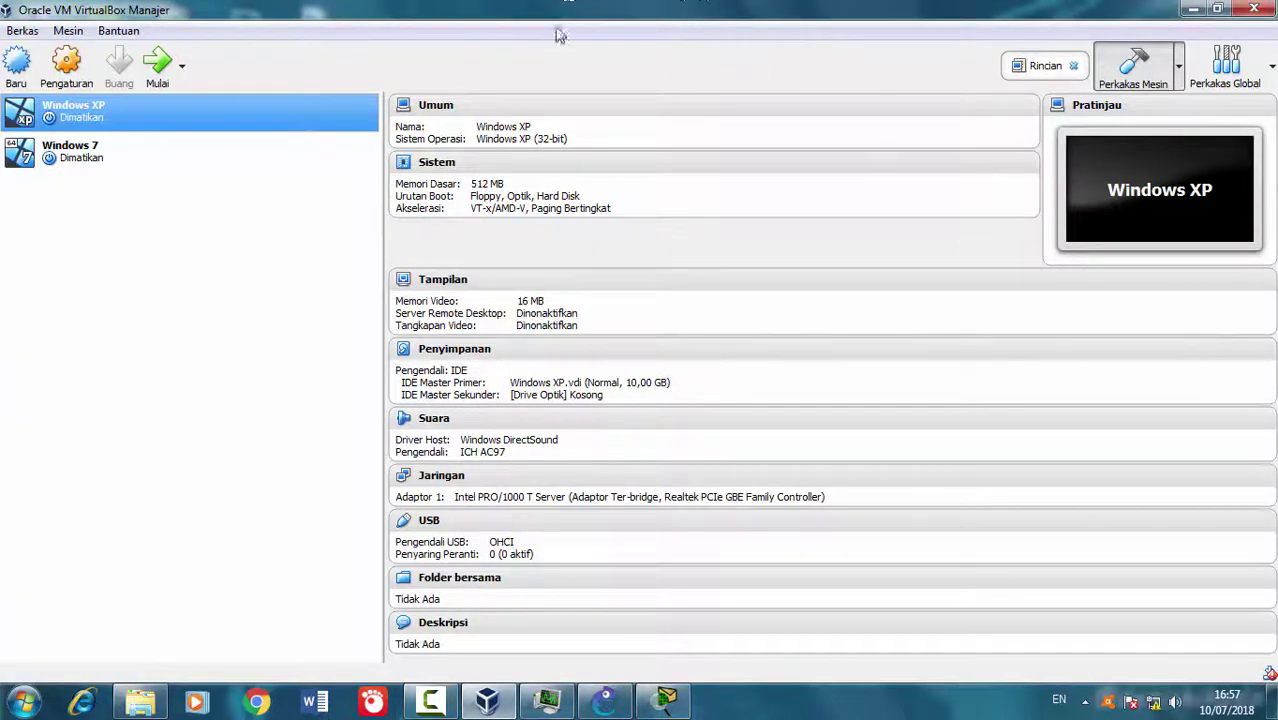
left_click(112, 153)
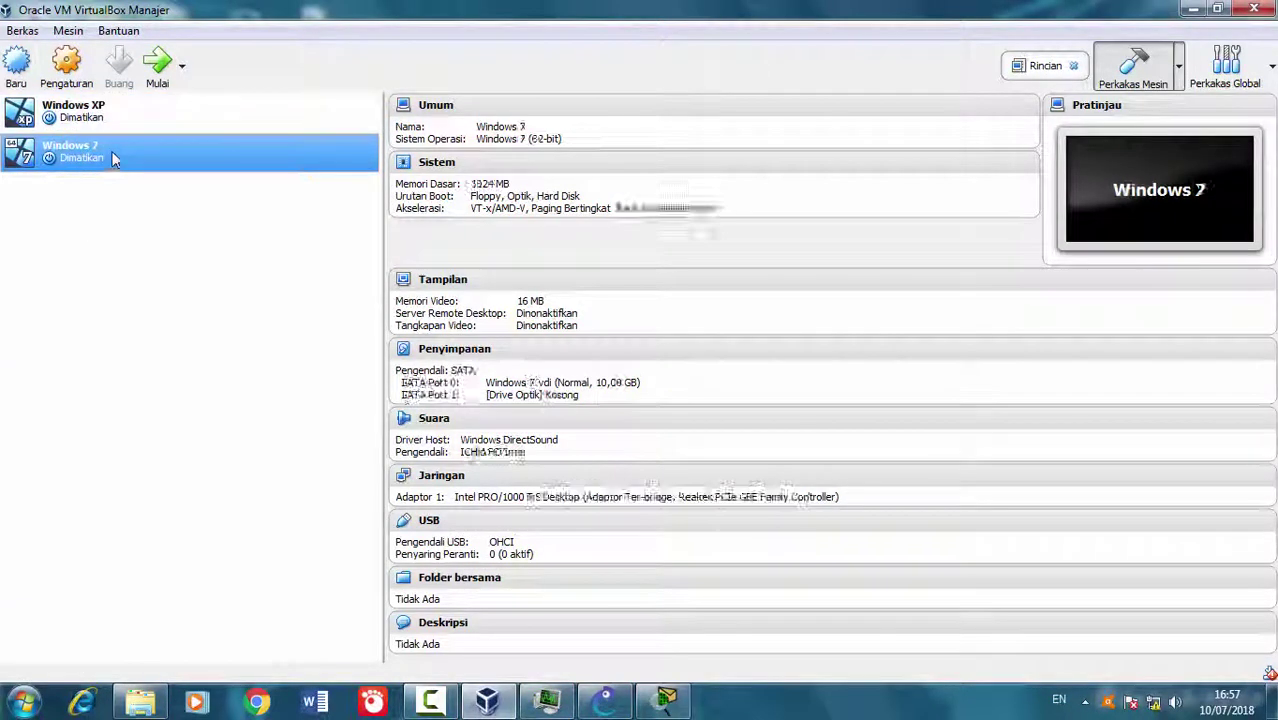
key("Up")
key("Down")
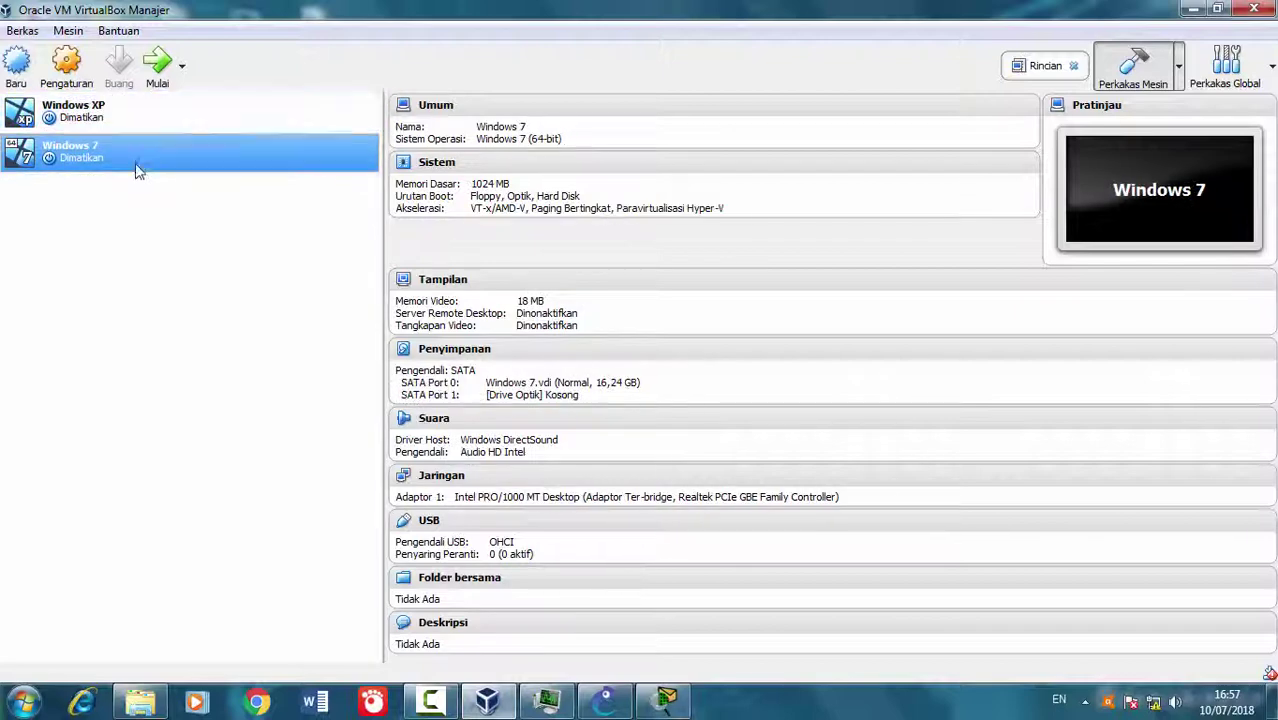
left_click(157, 64)
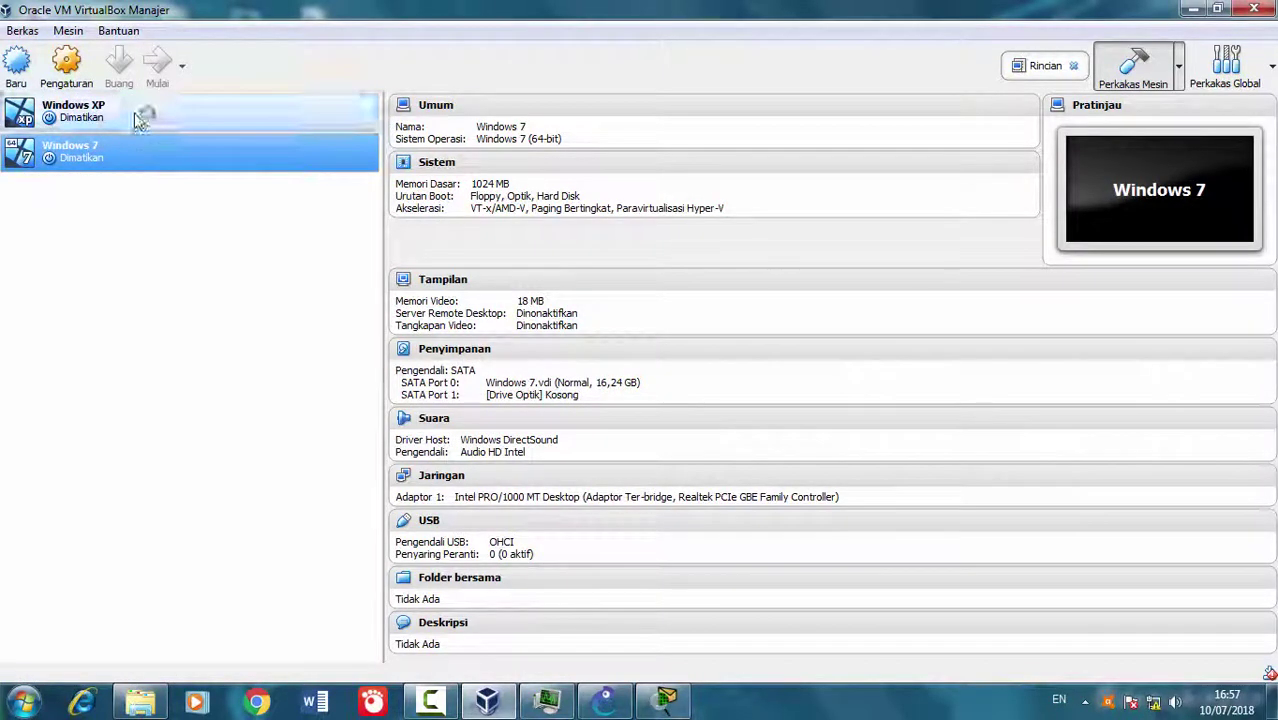
left_click(140, 118)
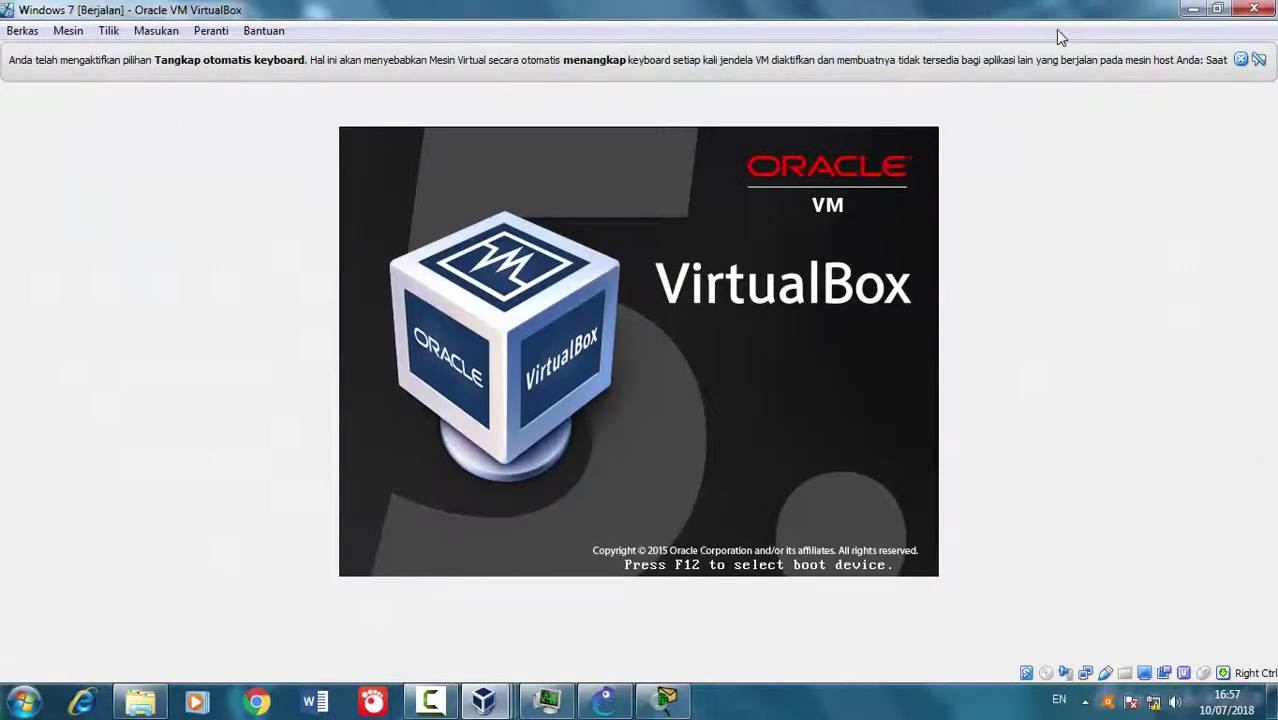
Bring the Windows XP machine's window and the Windows 7 one forward in turn to check how they boot
left_click(483, 700)
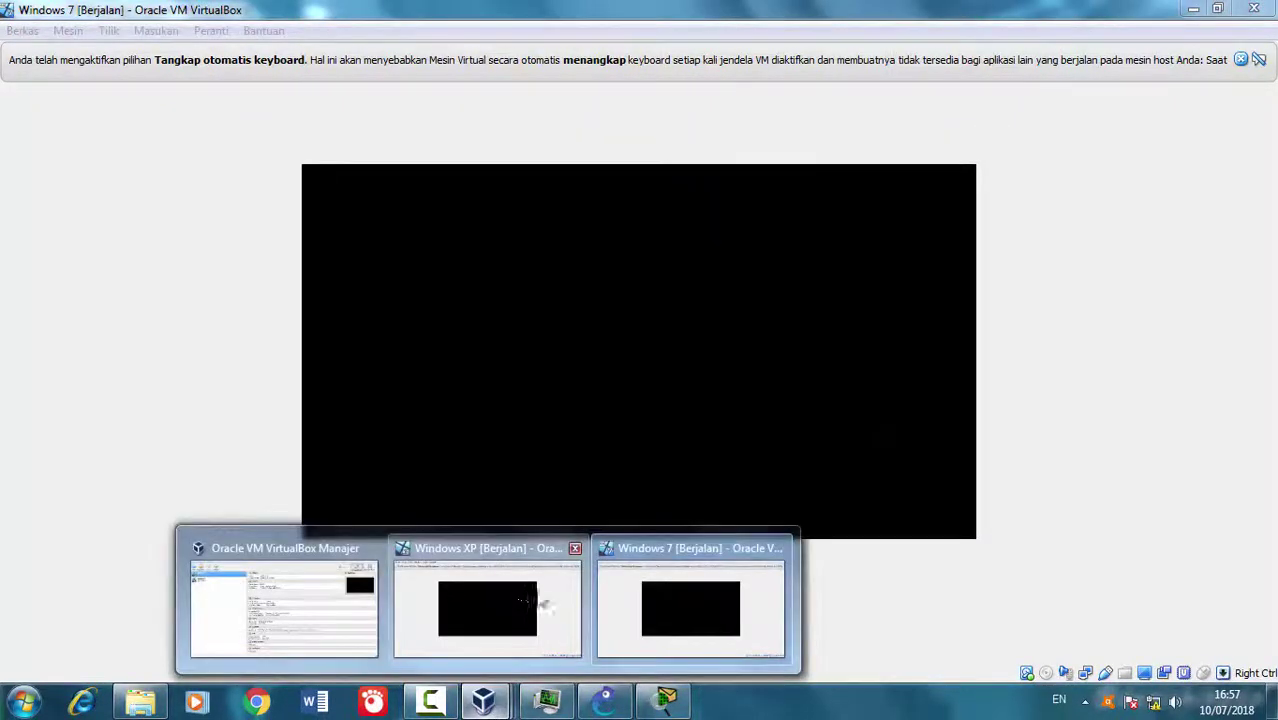
left_click(518, 590)
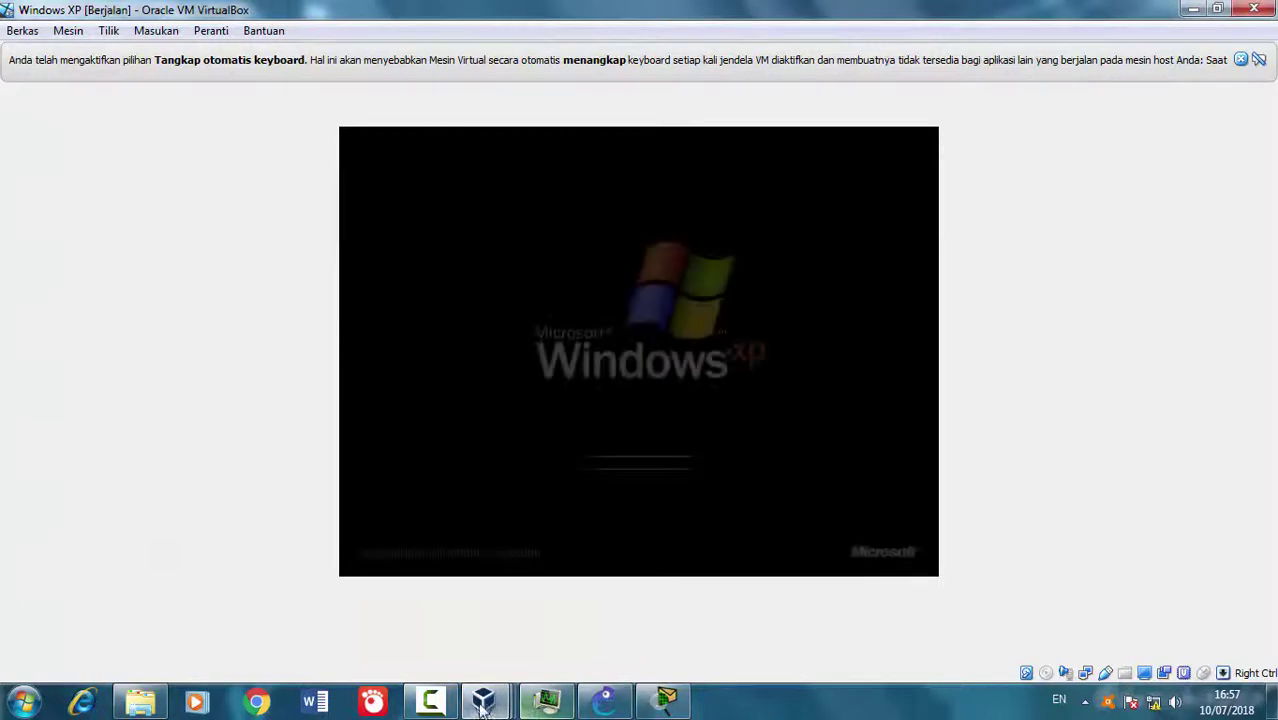
left_click(483, 703)
left_click(699, 564)
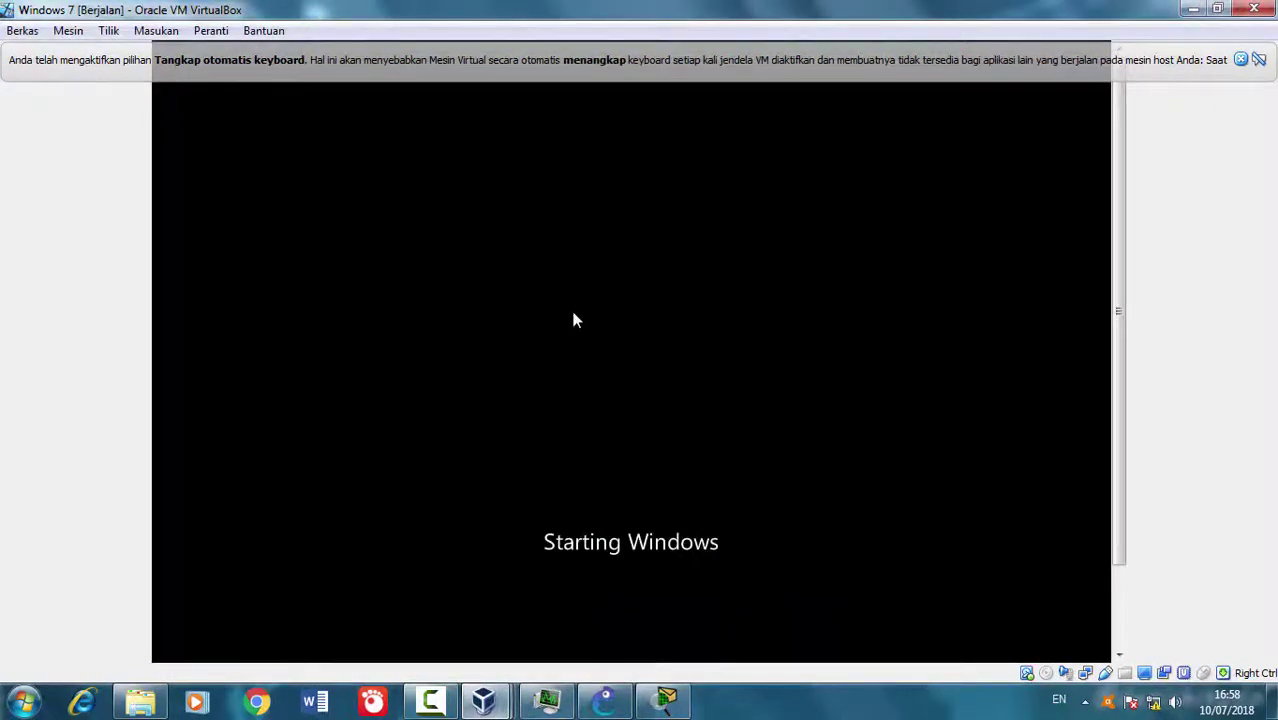
Dismiss the keyboard-capture notice in the Windows 7 machine and minimize both virtual machine windows
left_click(1240, 61)
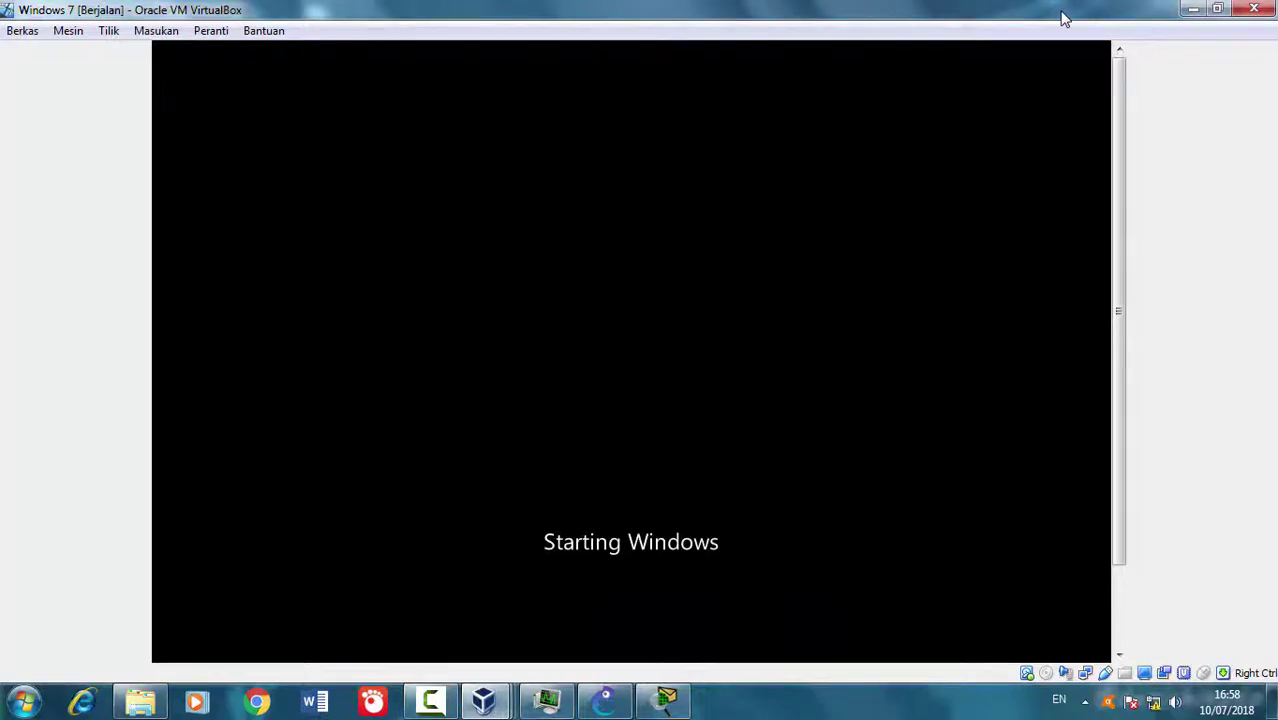
left_click(1193, 10)
left_click(1190, 10)
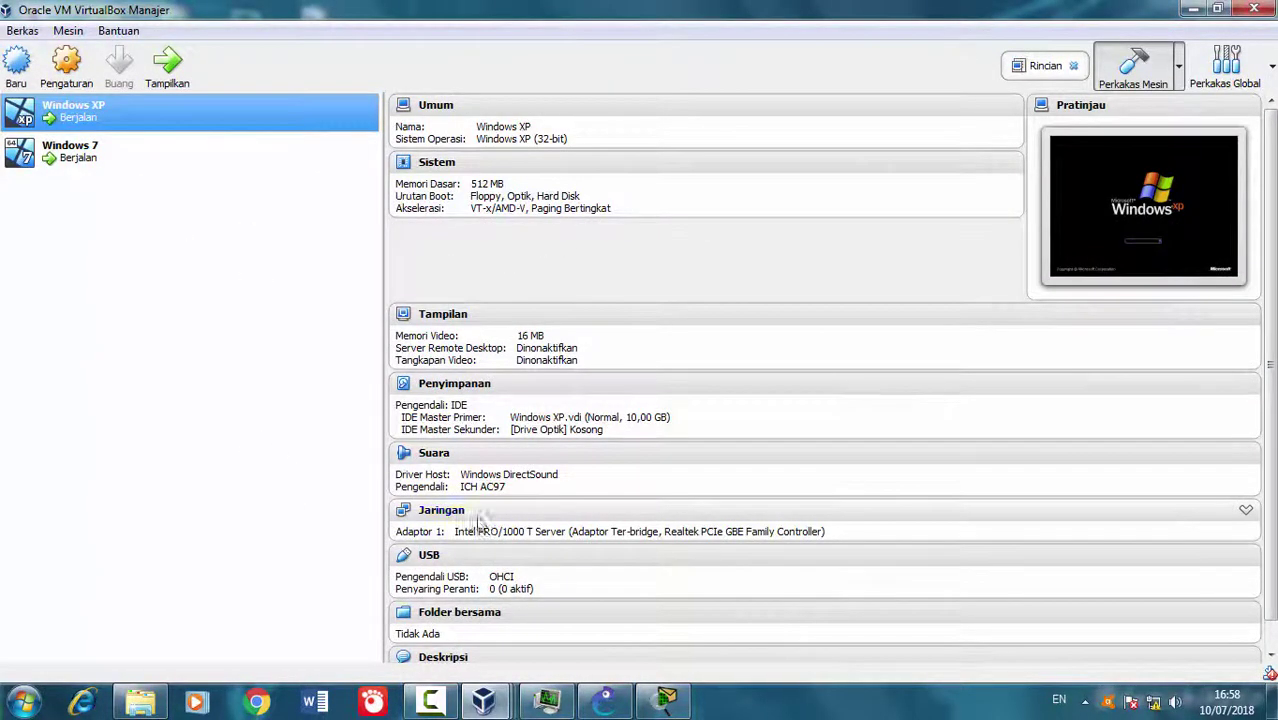
Compare the network adapter details (Jaringan) of the Windows XP and Windows 7 virtual machines in the manager
left_click(183, 158)
left_click(187, 115)
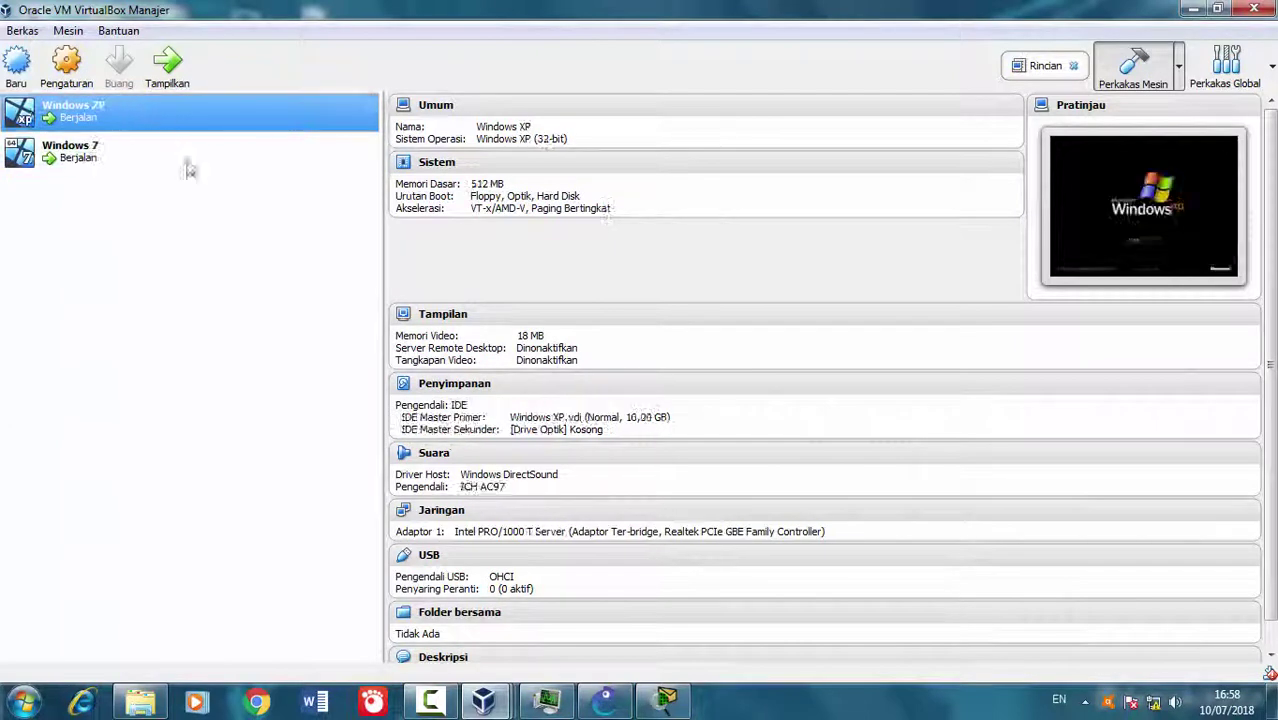
left_click(131, 150)
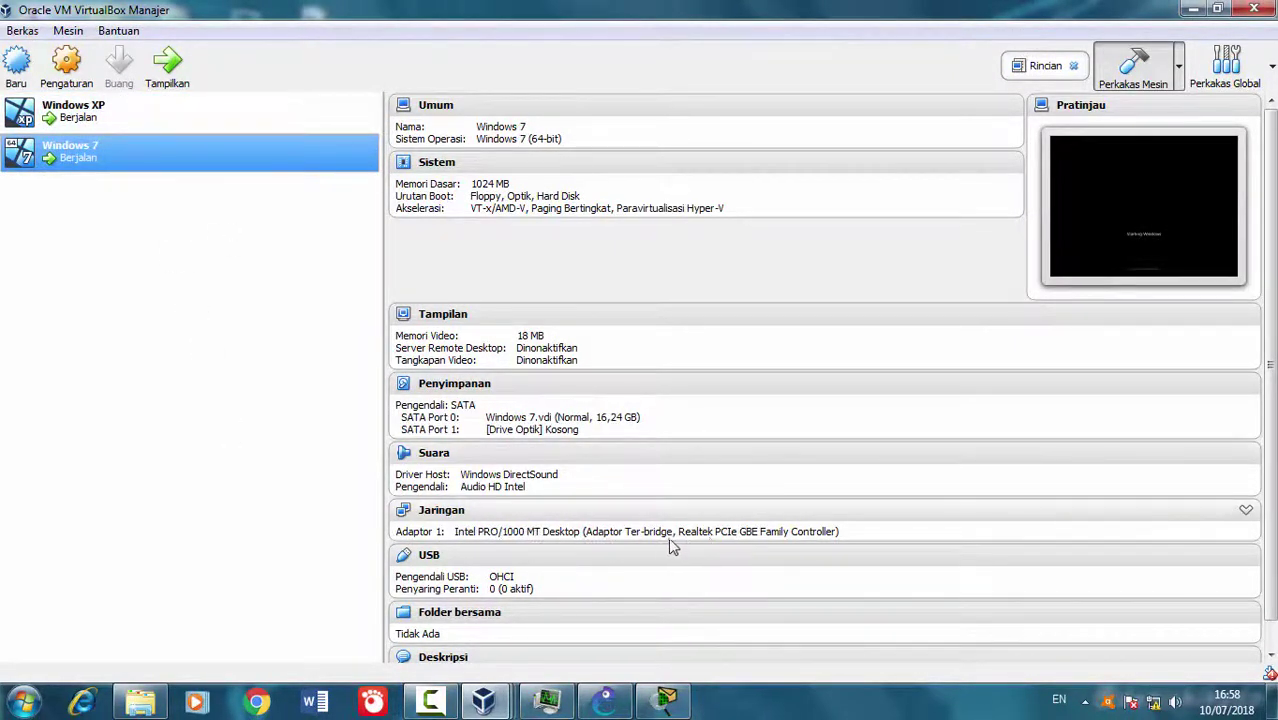
left_click(180, 112)
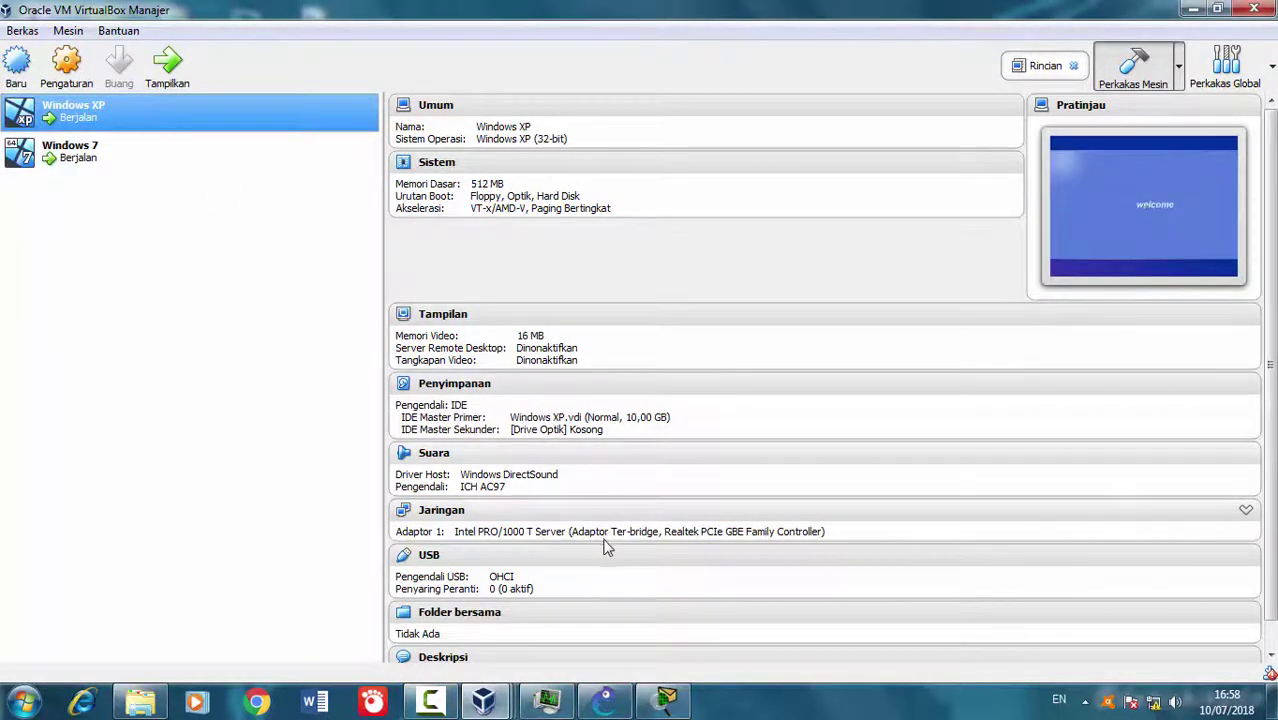
left_click(170, 155)
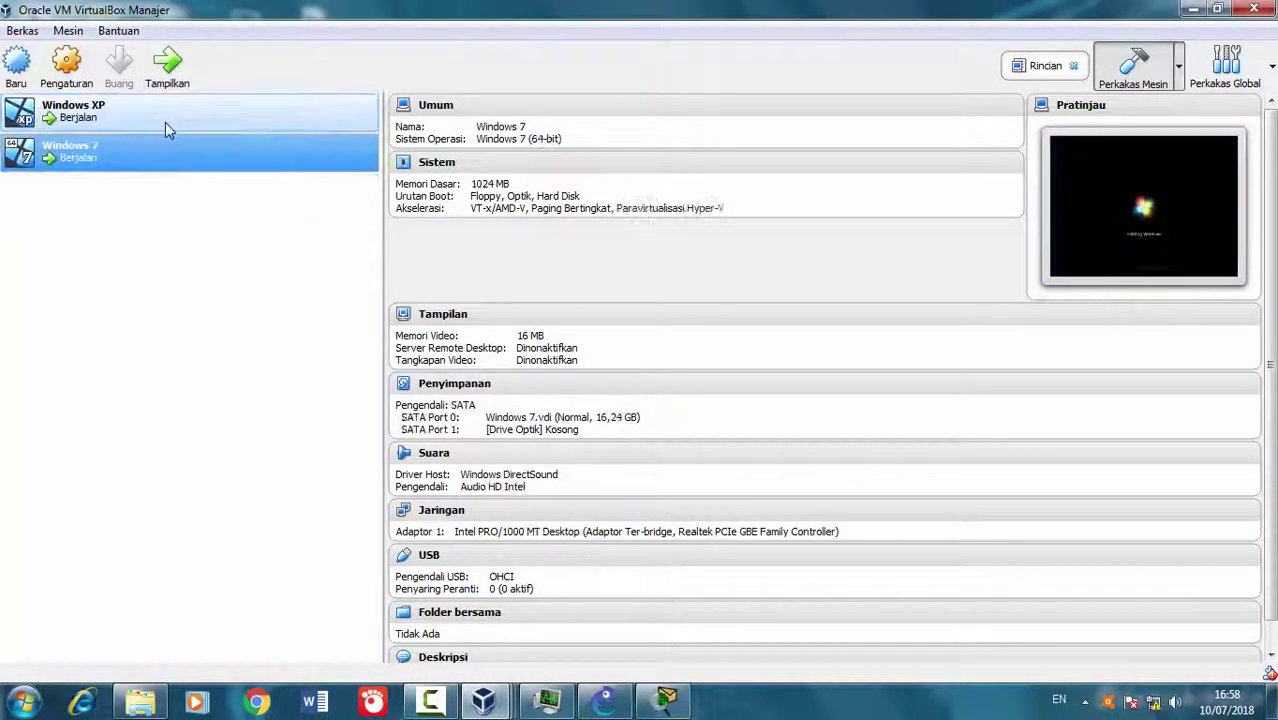
left_click(165, 122)
left_click(193, 161)
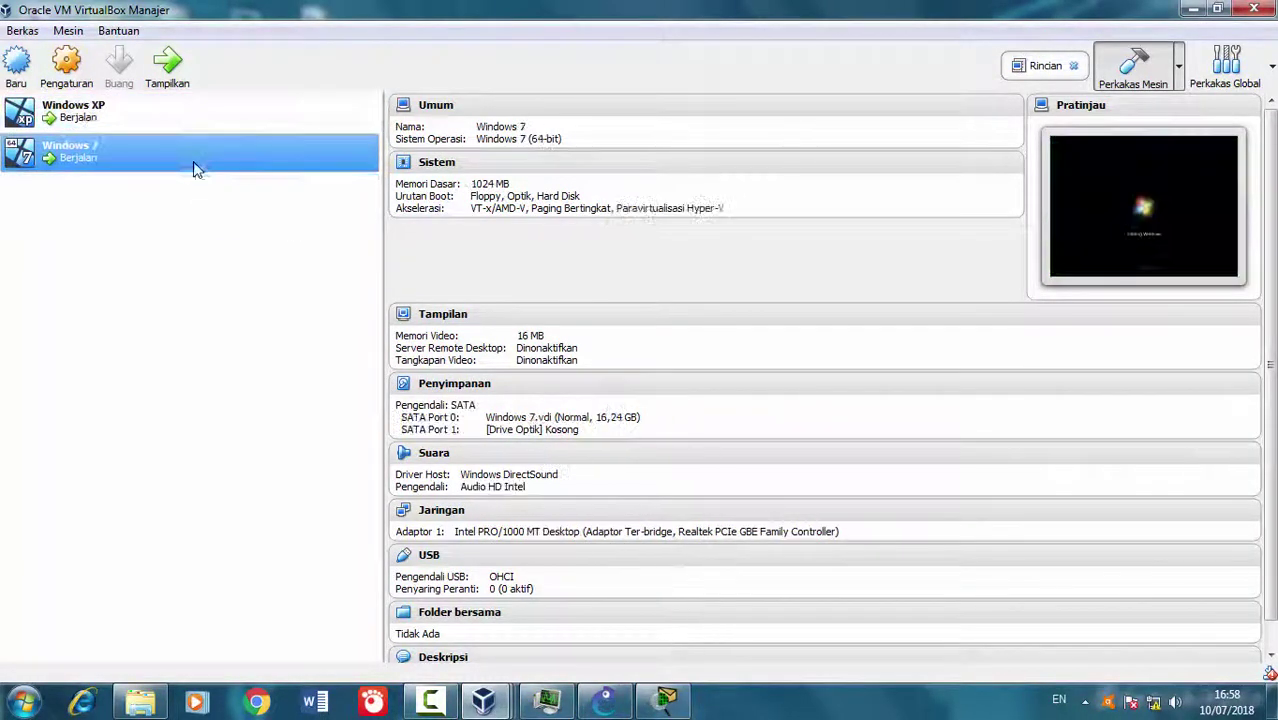
left_click(183, 119)
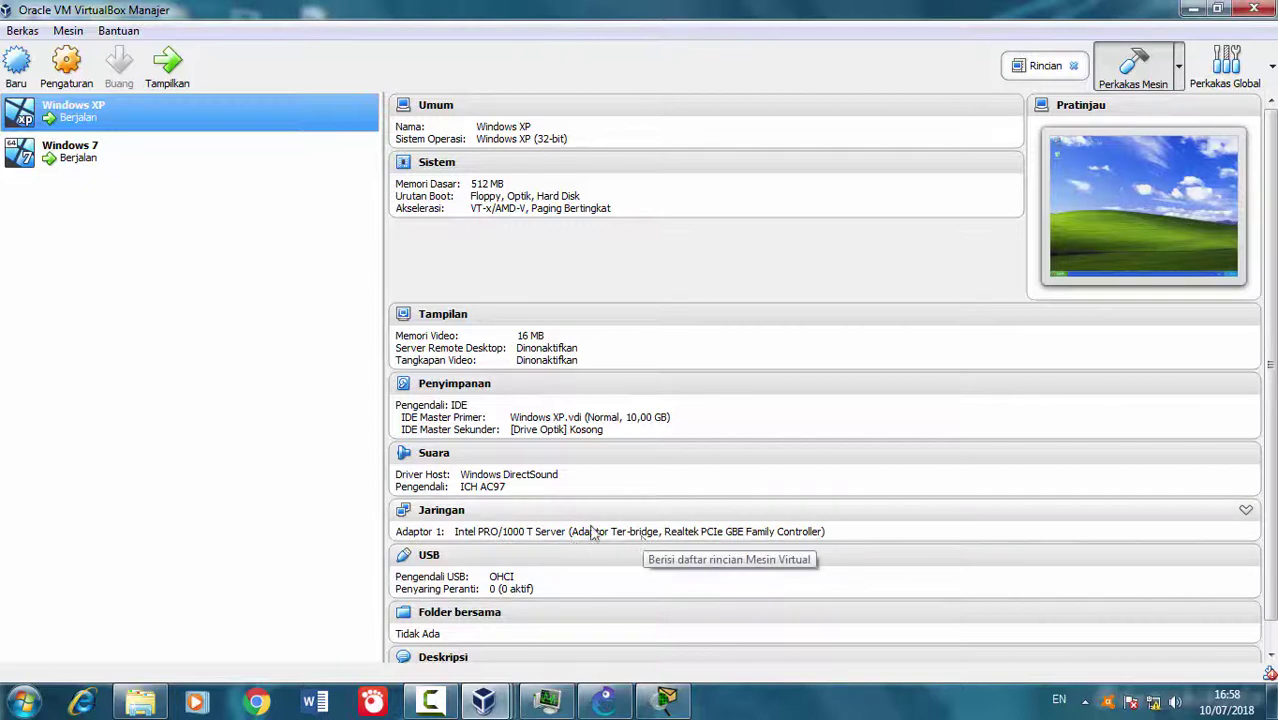
left_click(127, 155)
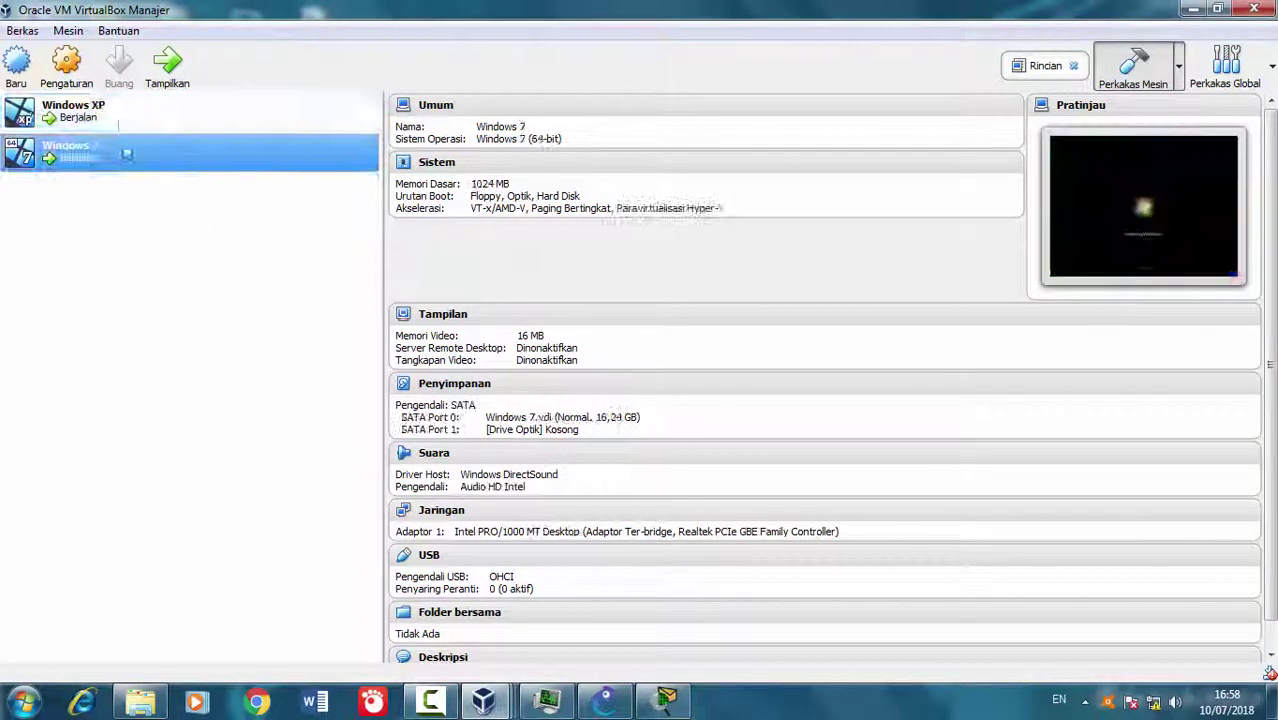
left_click(118, 122)
left_click(134, 150)
left_click(128, 125)
left_click(145, 163)
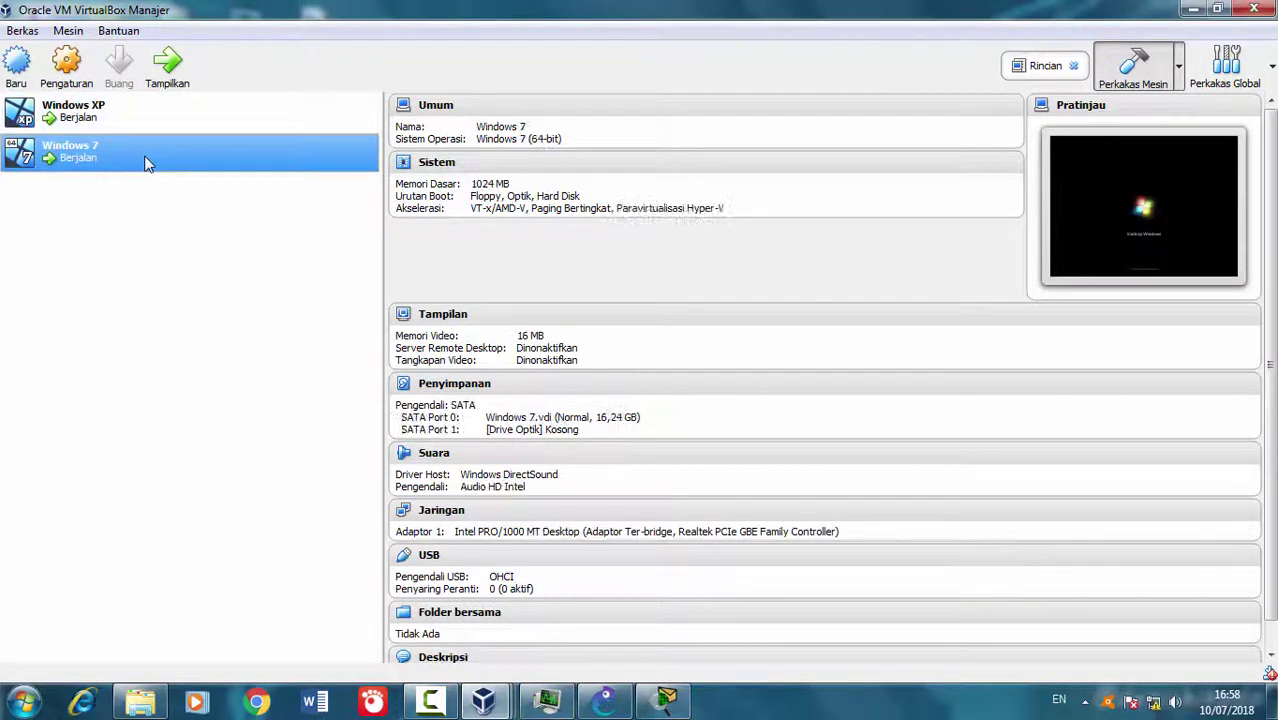
left_click(137, 124)
left_click(157, 163)
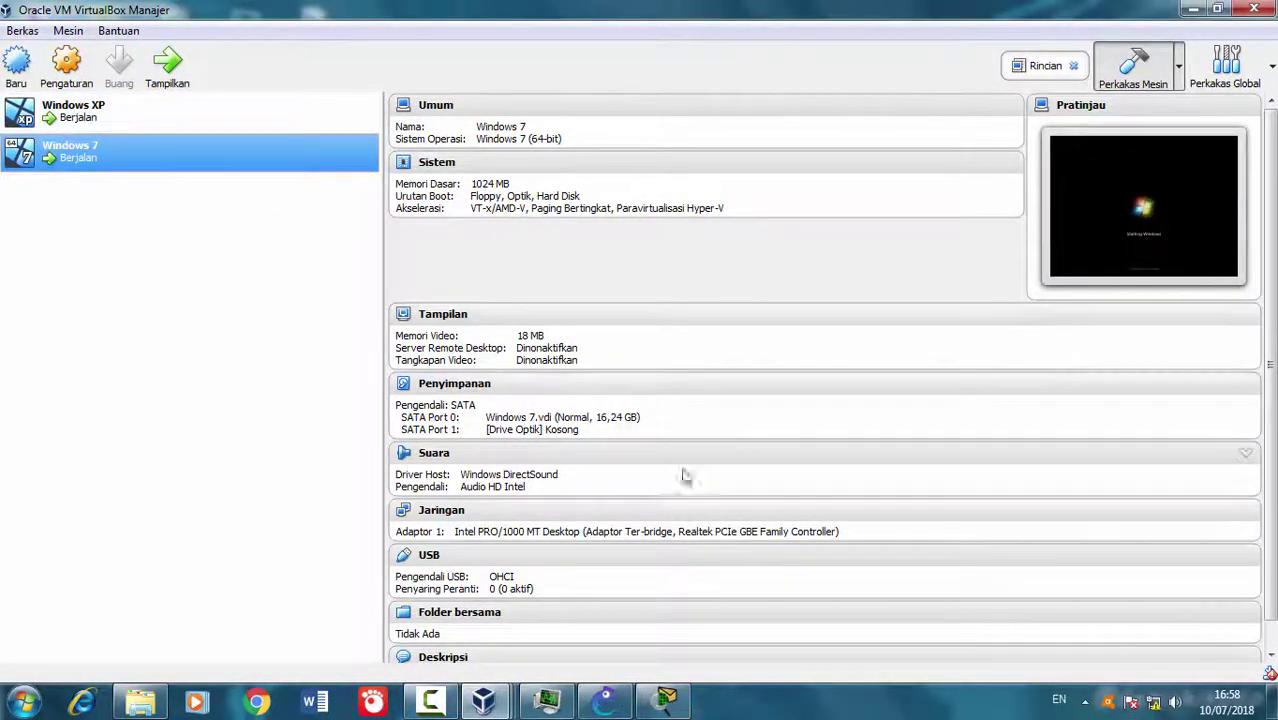
left_click(185, 126)
left_click(160, 144)
Try to attach Adaptor 1 of the Windows XP machine to Adaptor Hanya-host, then discard the network settings change
left_click(160, 112)
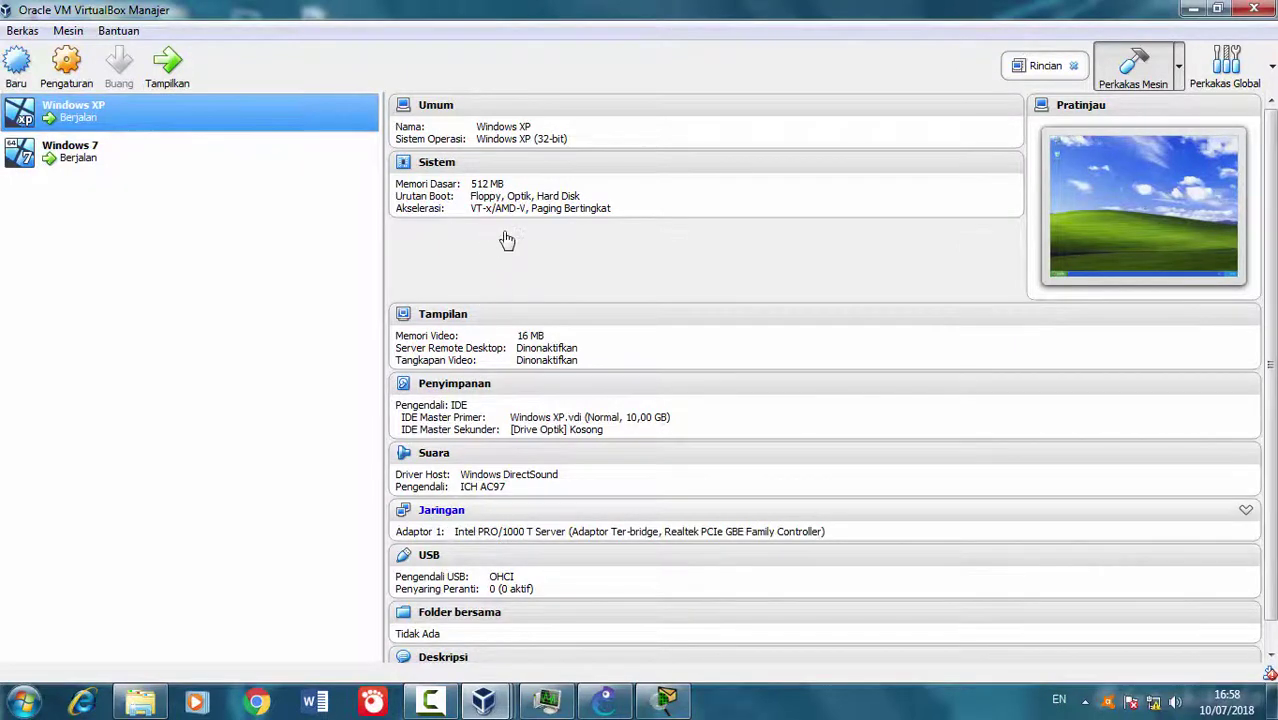
left_click(441, 509)
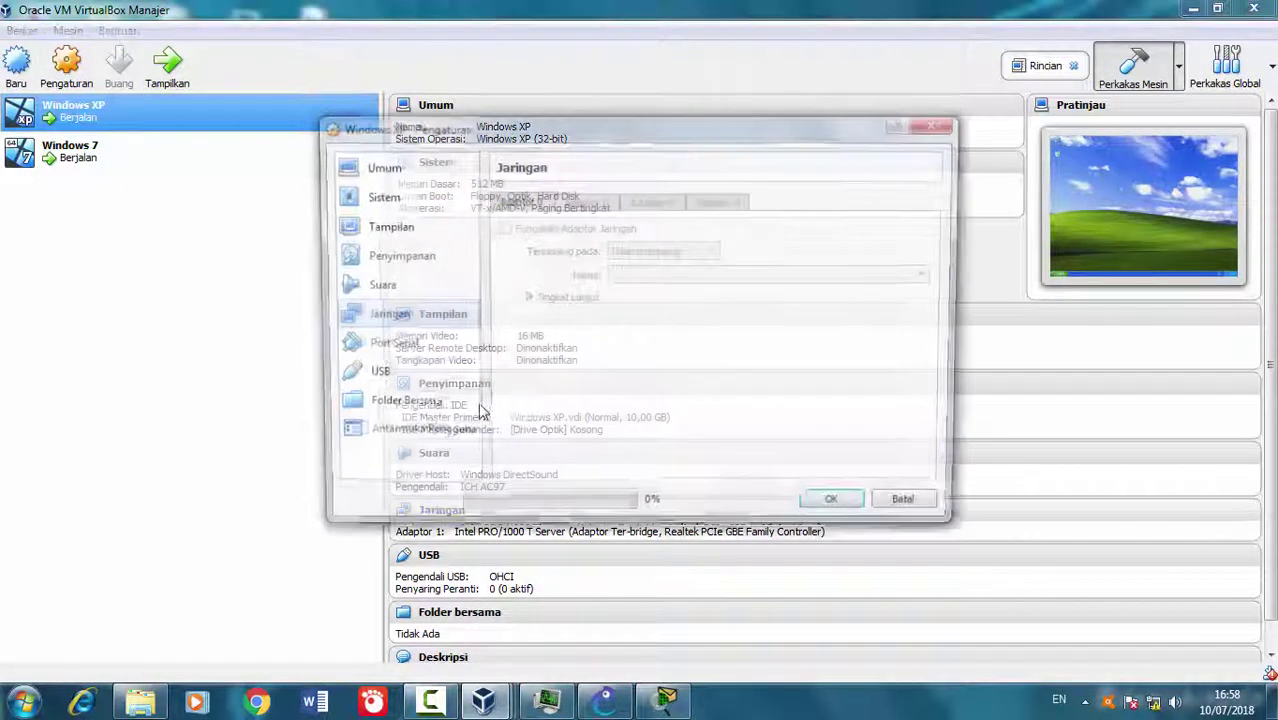
left_click(665, 255)
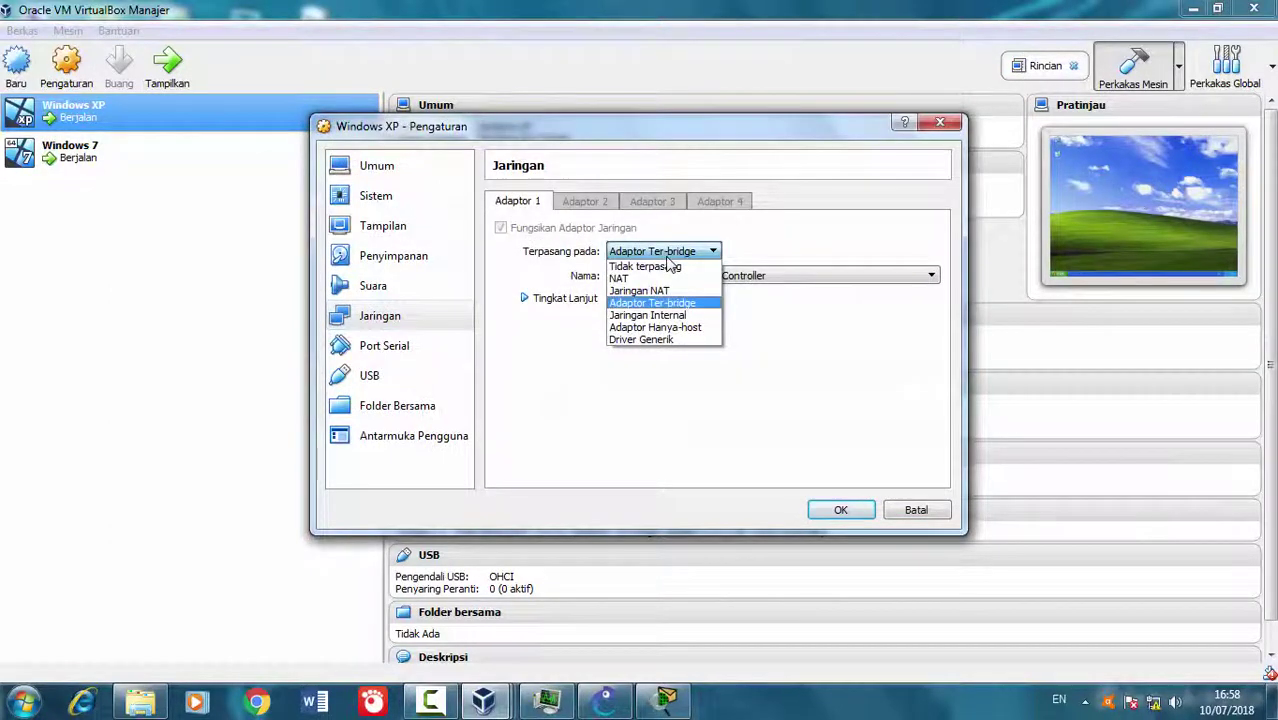
left_click(660, 327)
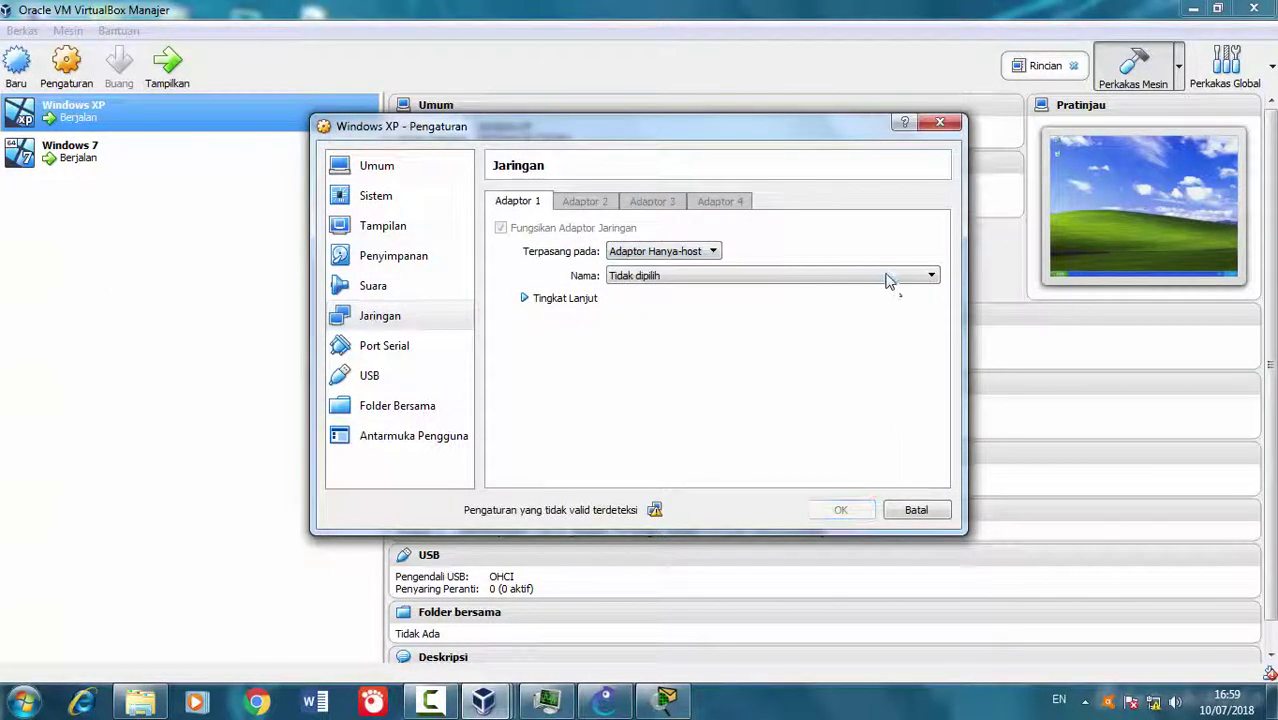
left_click(885, 278)
left_click(883, 277)
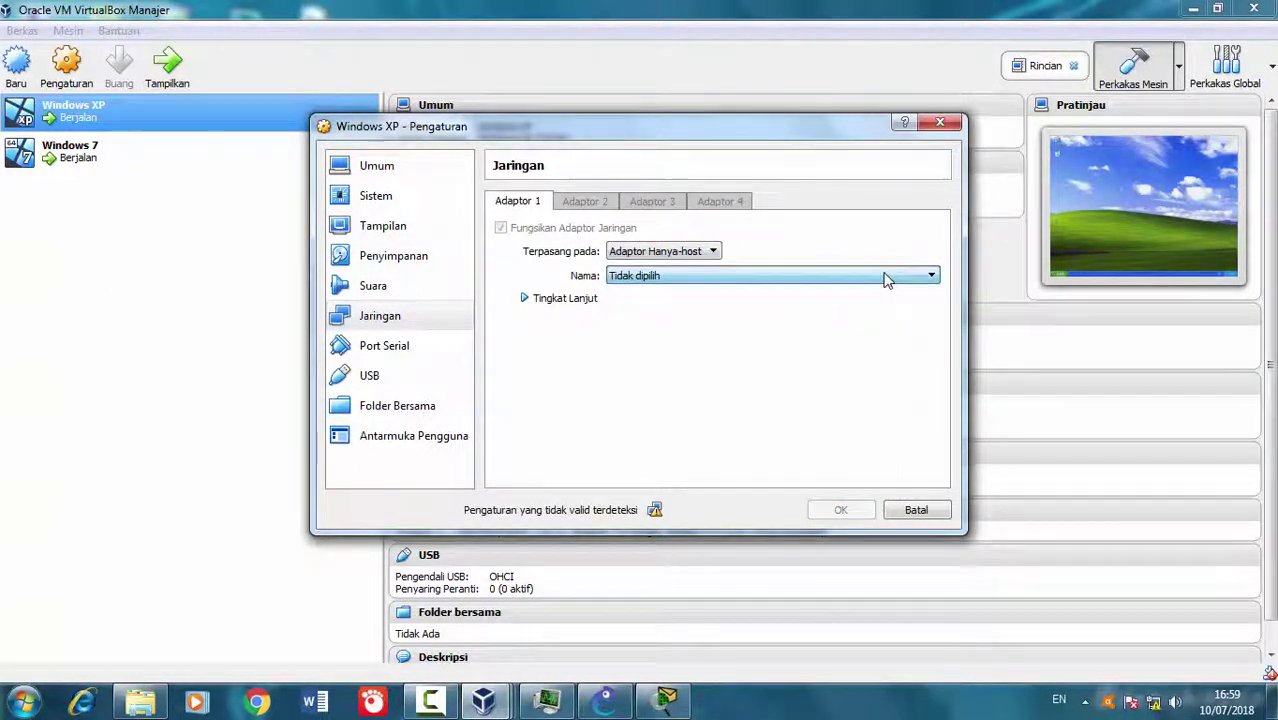
left_click(943, 124)
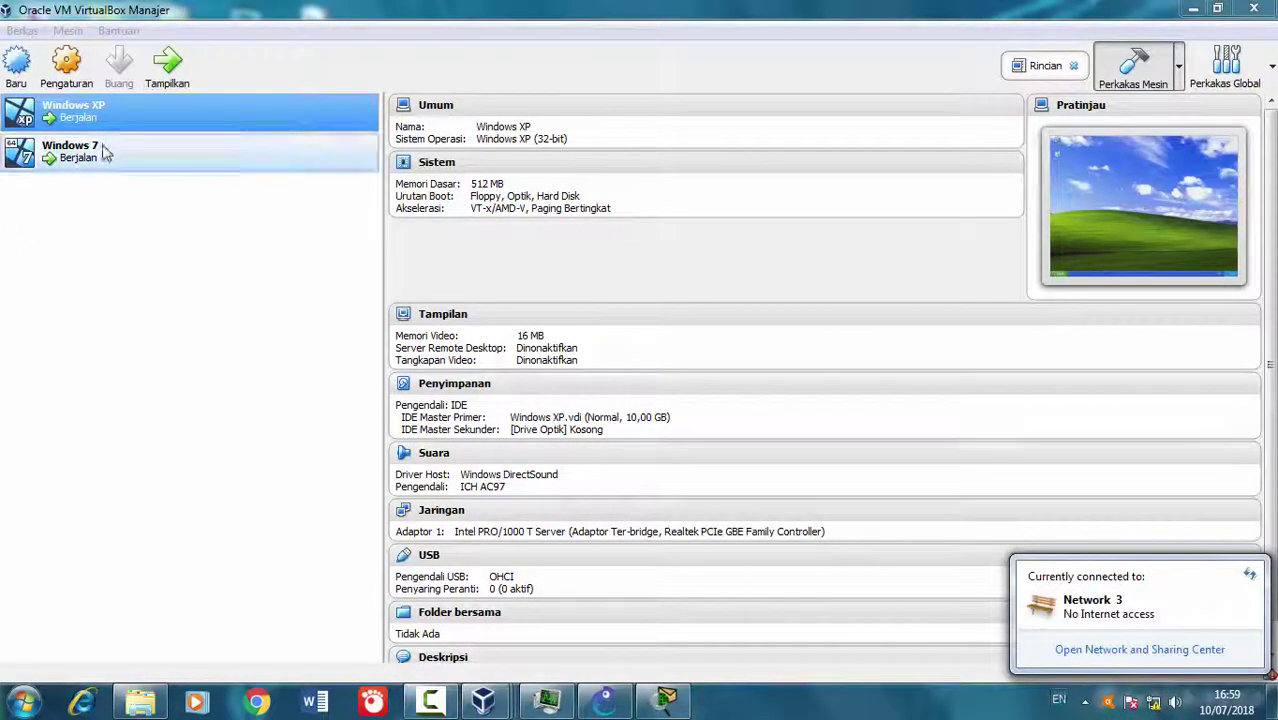
Look over both machines' details once more and bring up the running Windows XP machine's window
left_click(262, 160)
key("Up")
key("Down")
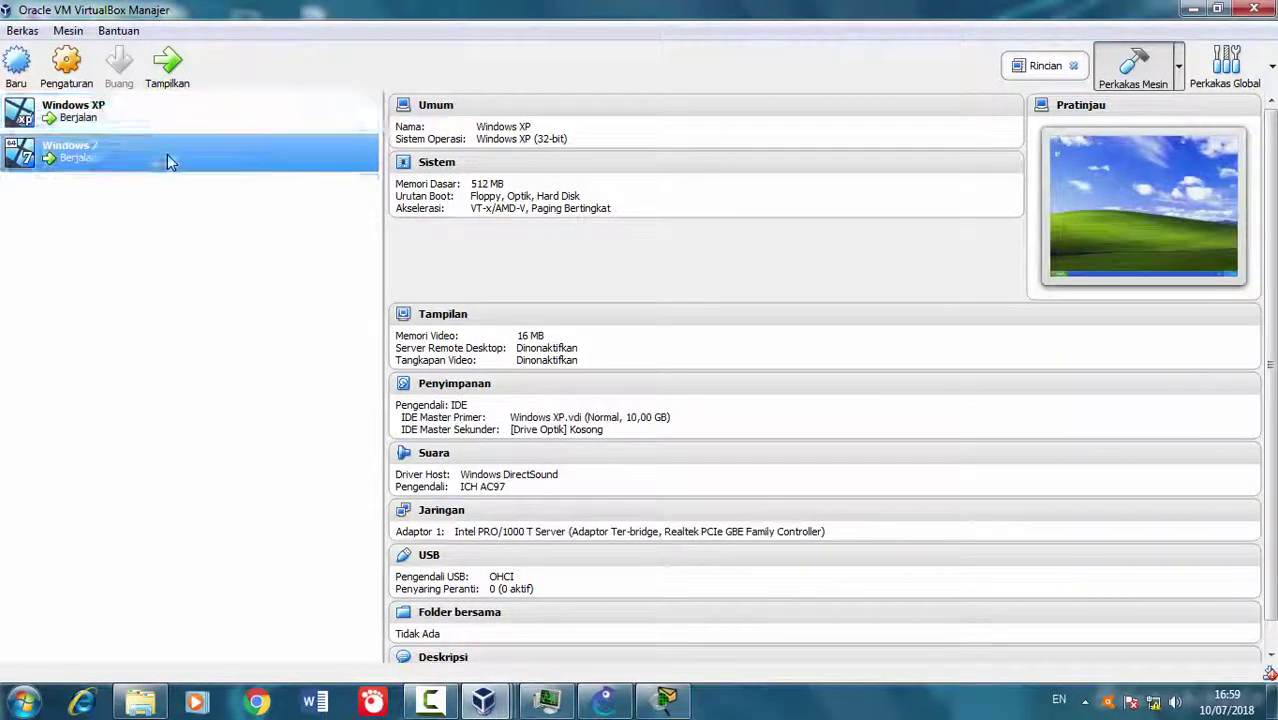
key("Up")
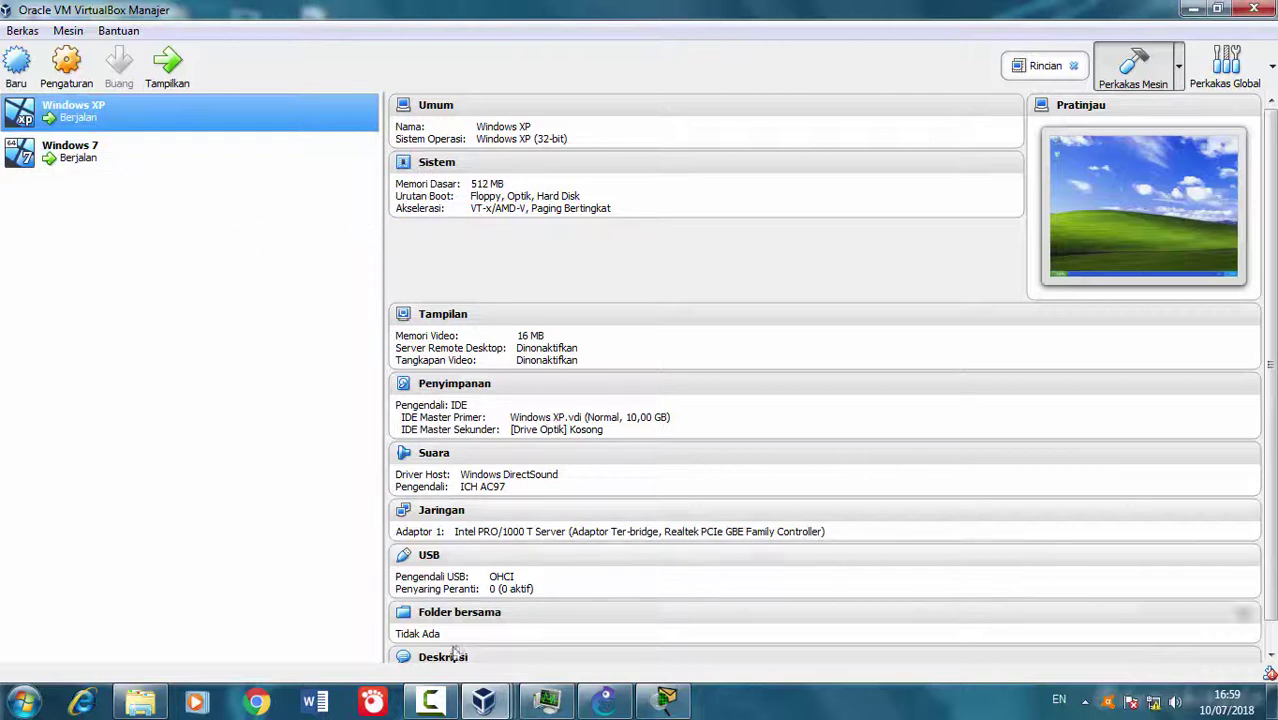
mouse_move(484, 700)
left_click(484, 637)
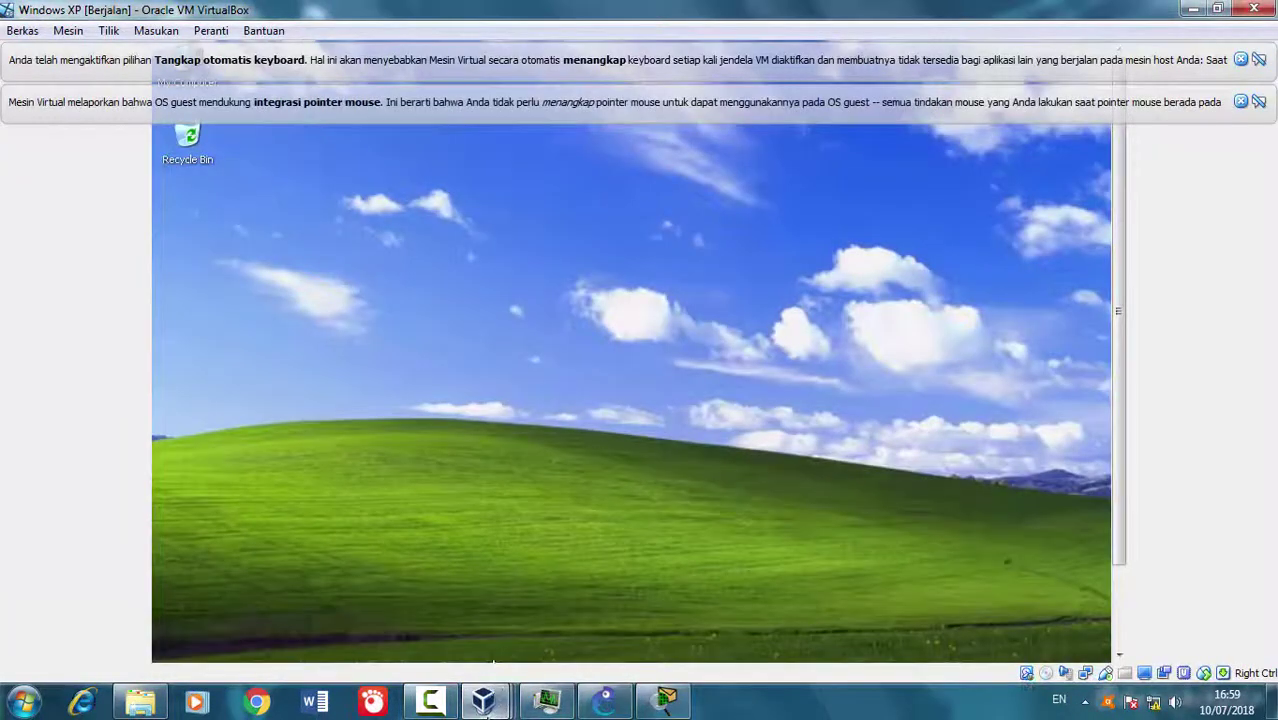
Dismiss the mouse pointer integration notice in the Windows 7 machine and return to the Windows XP machine's window
left_click(713, 590)
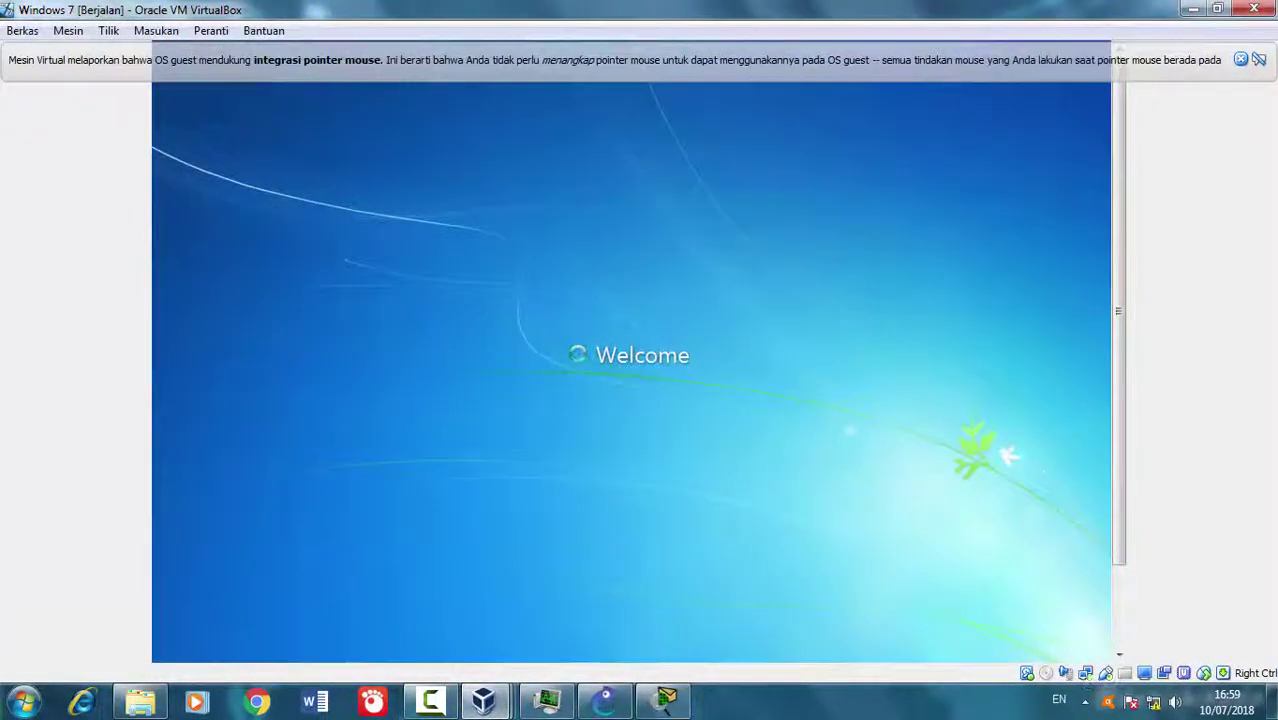
left_click(1241, 59)
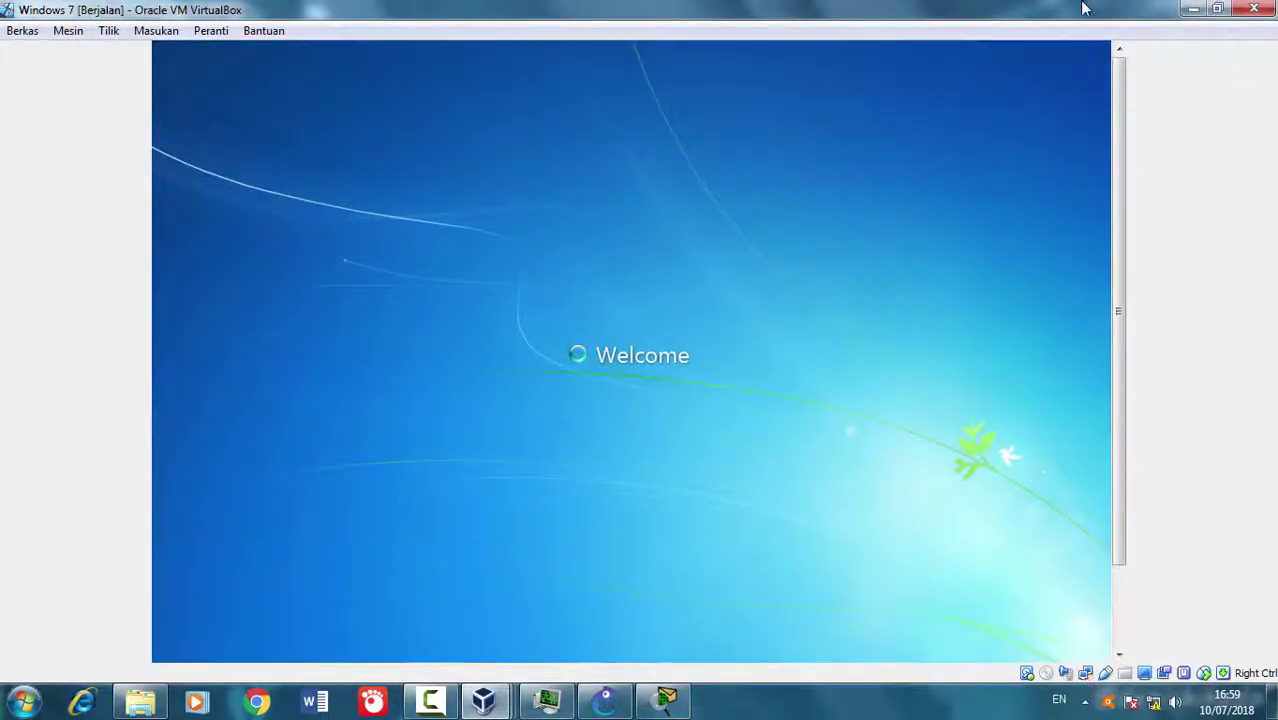
mouse_move(478, 697)
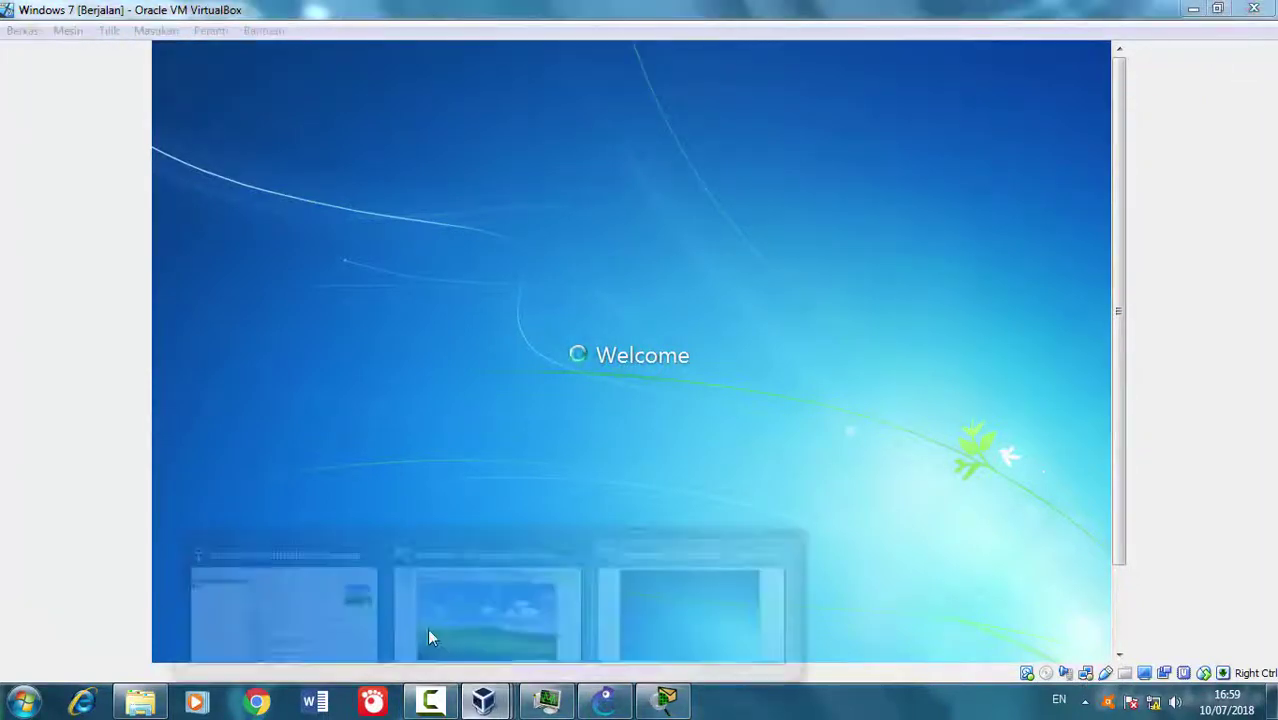
left_click(284, 610)
left_click(481, 658)
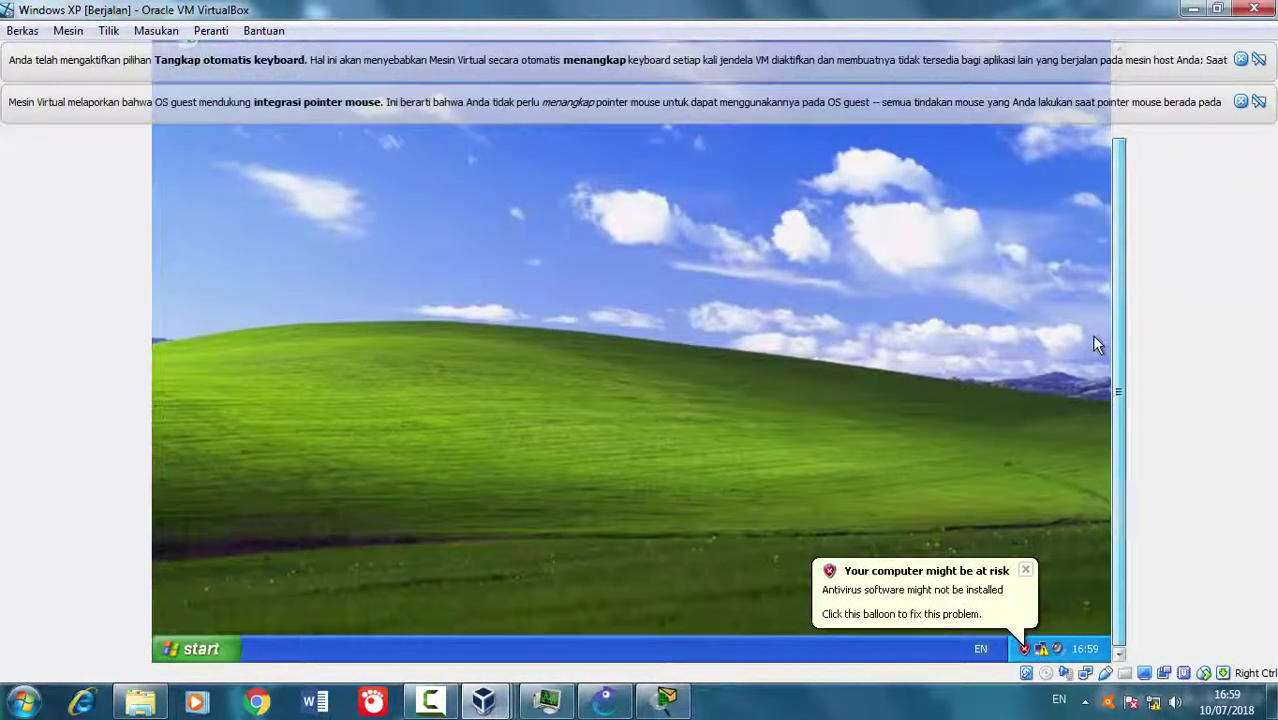
Open the Local Area Connection properties in Windows XP and dismiss the keyboard-capture and mouse-integration notices
double_click(1043, 650)
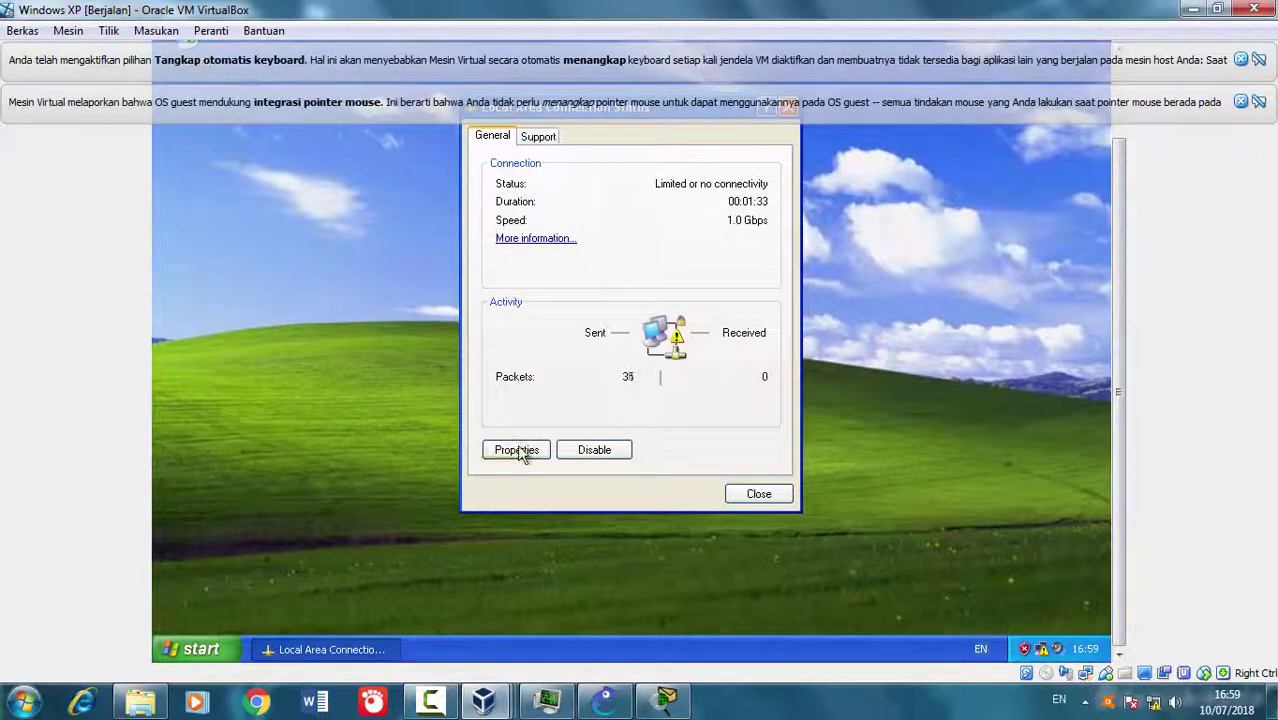
left_click(517, 450)
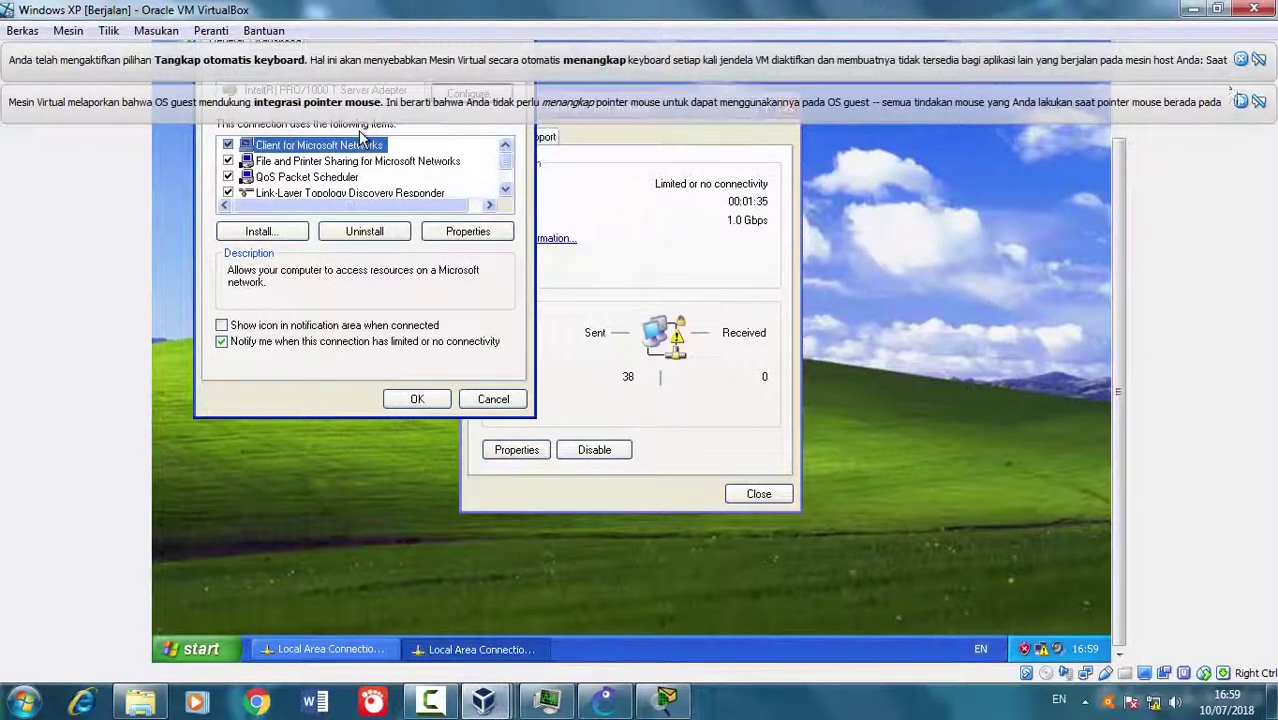
left_click(1240, 103)
left_click(1241, 62)
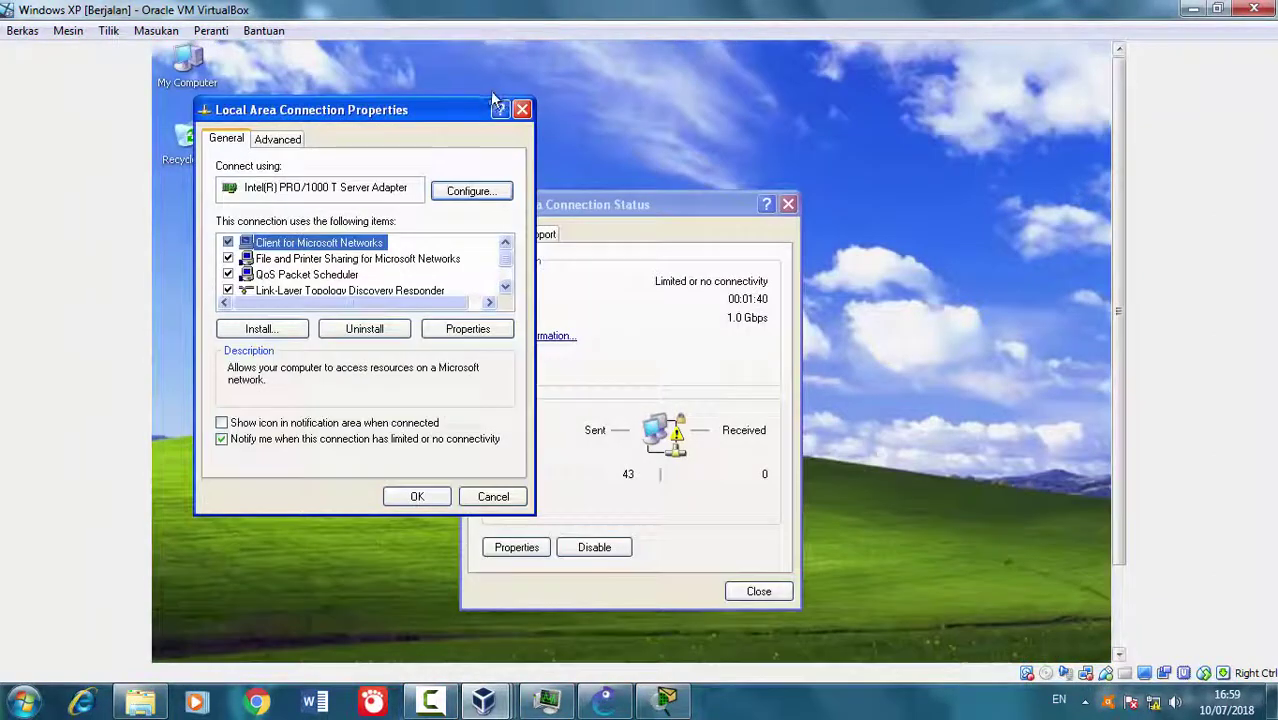
Assign Windows XP the static IP address 192.168.137.1 with subnet mask 255.255.255.0 and close the connection dialogs
left_click_drag(371, 114, 706, 166)
left_click(831, 337)
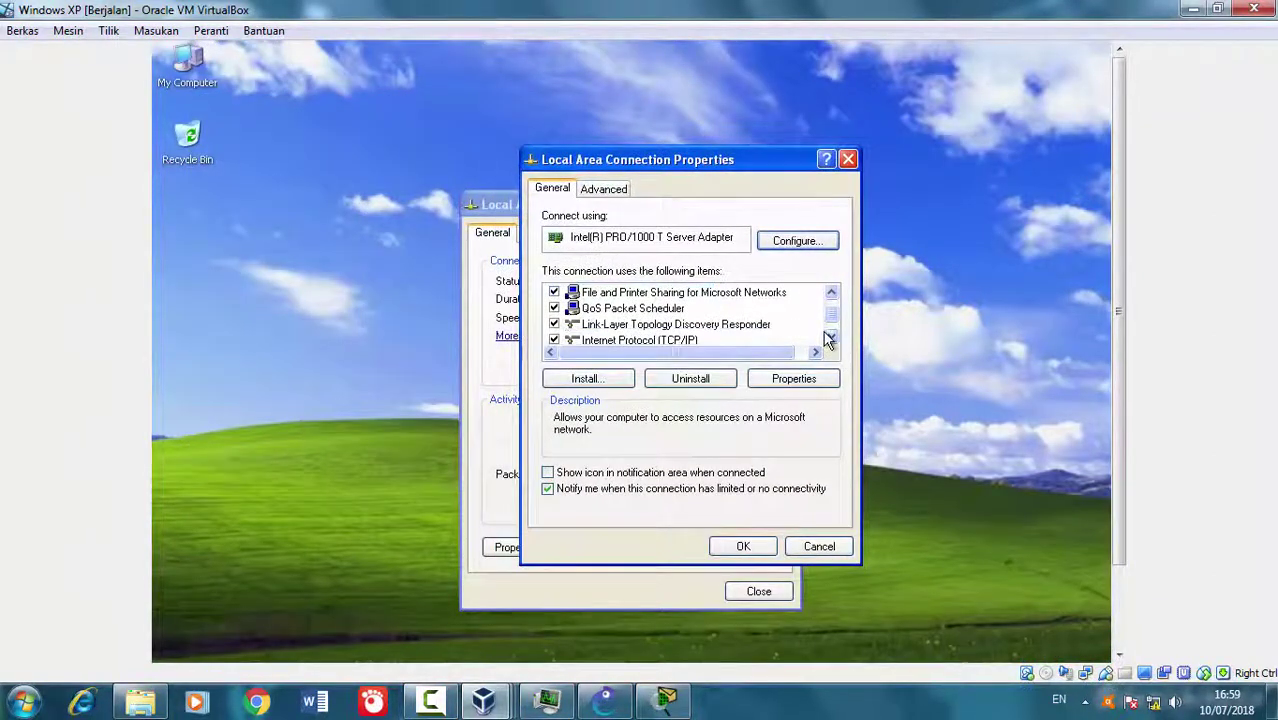
left_click(831, 337)
double_click(622, 326)
left_click(676, 362)
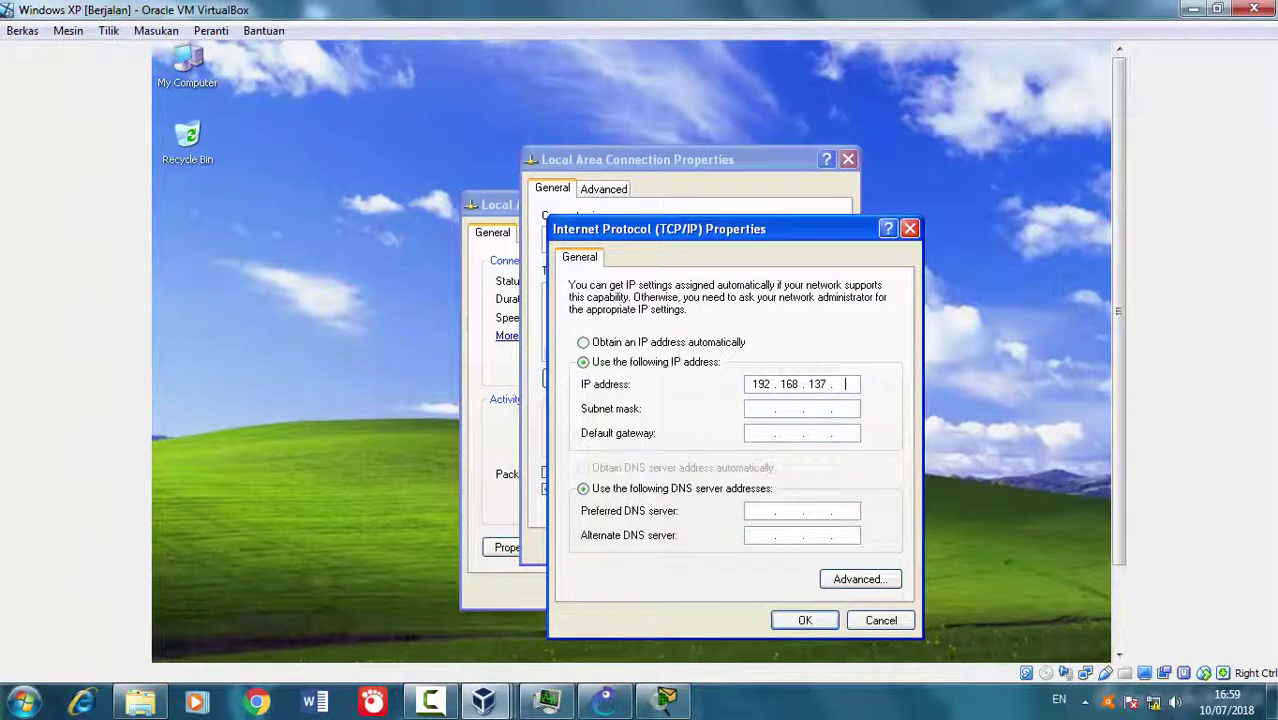
left_click(775, 409)
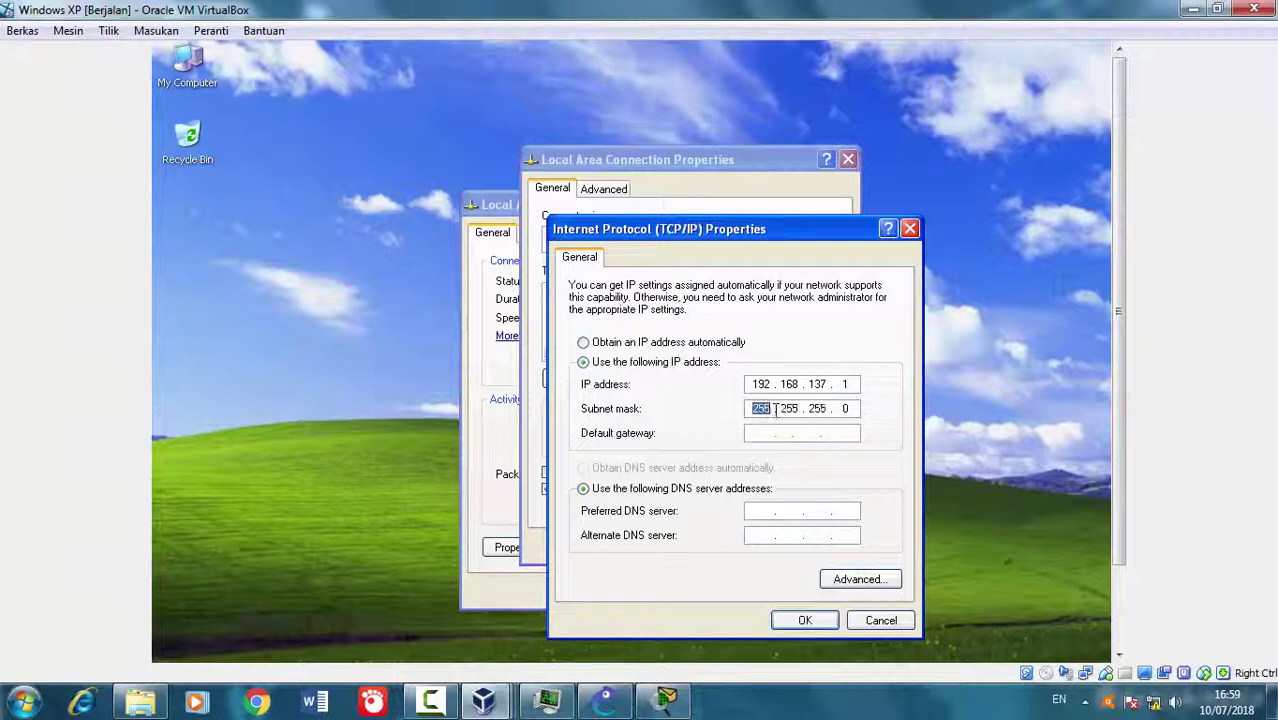
left_click(805, 620)
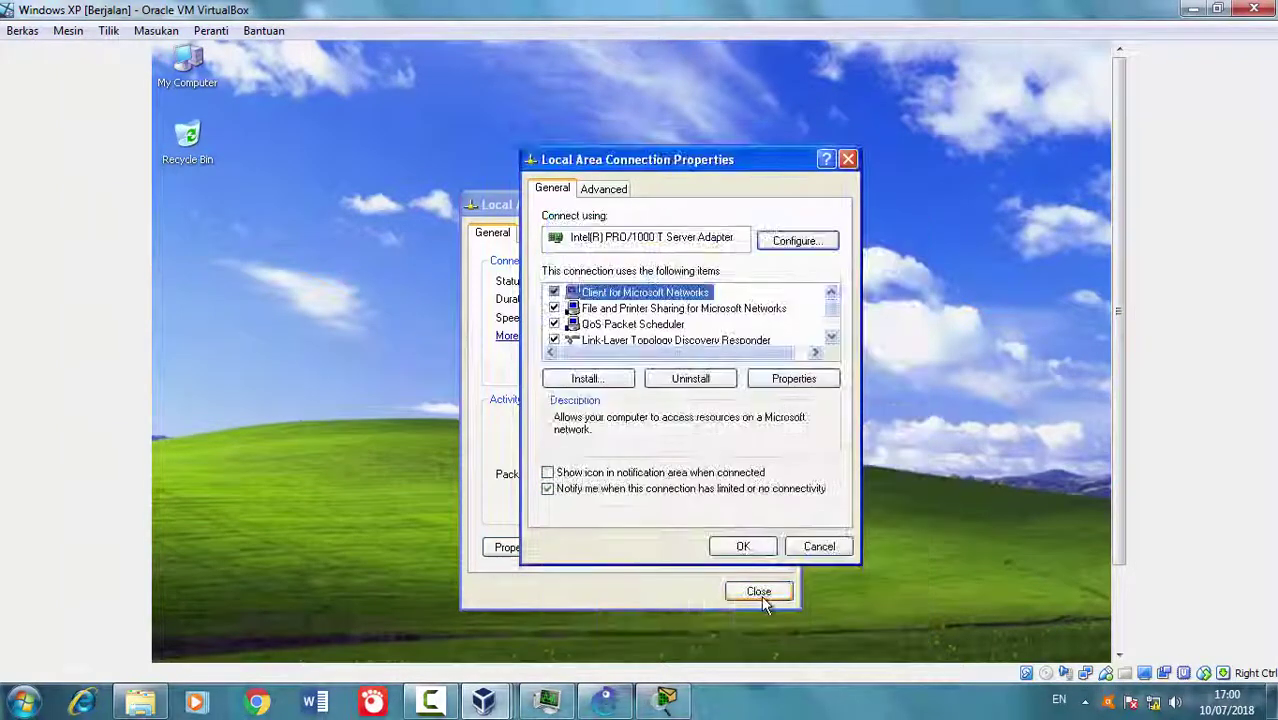
left_click(752, 547)
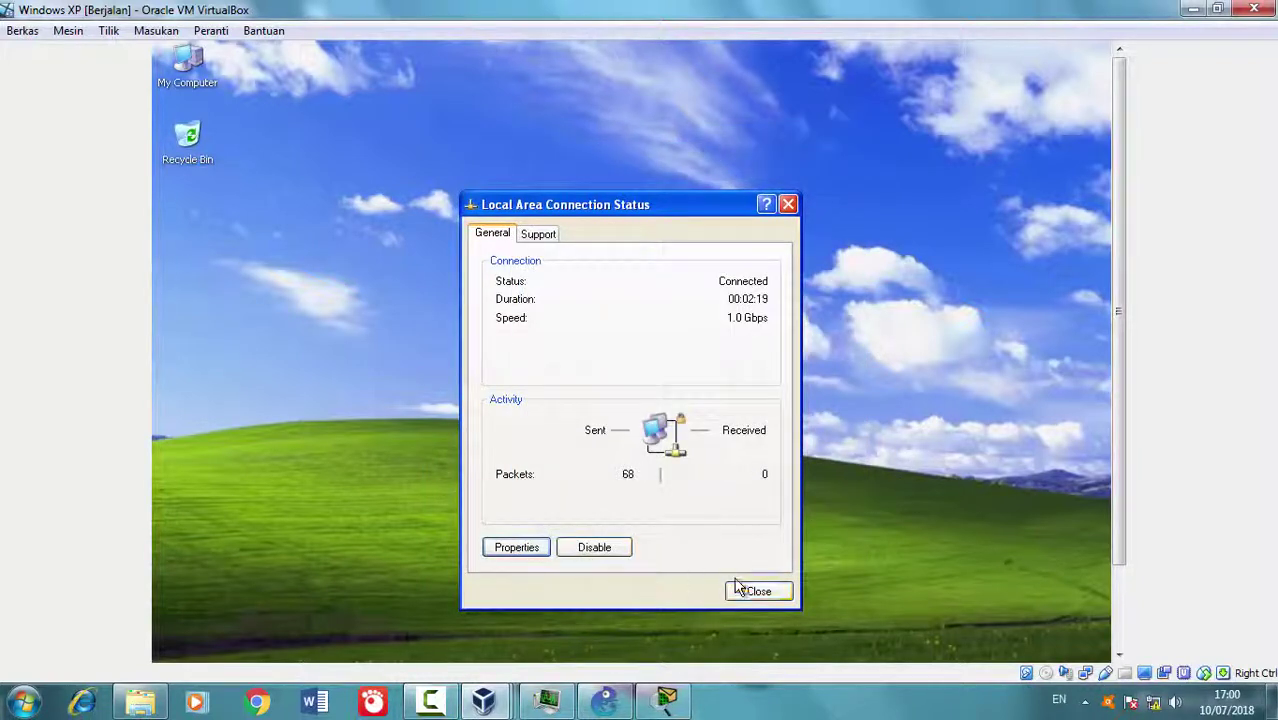
left_click(778, 597)
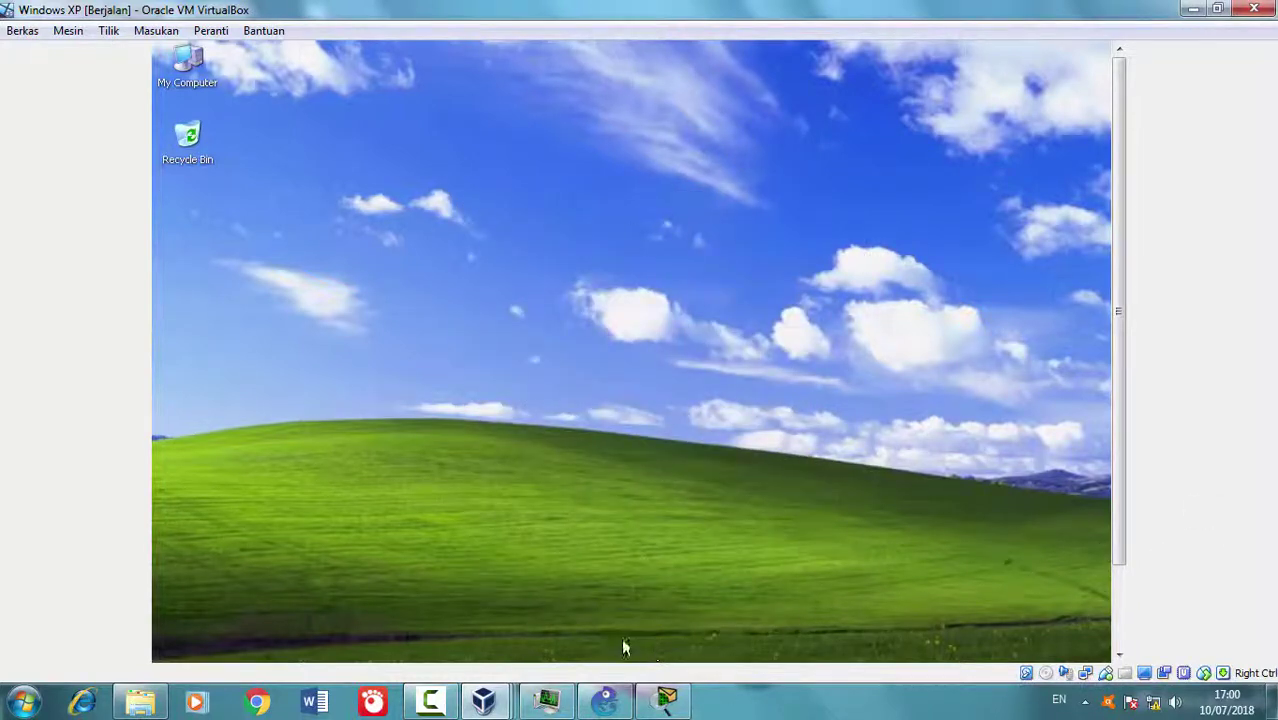
Go back to the VirtualBox manager and look over the Windows 7 machine's entry
mouse_move(485, 700)
left_click(436, 632)
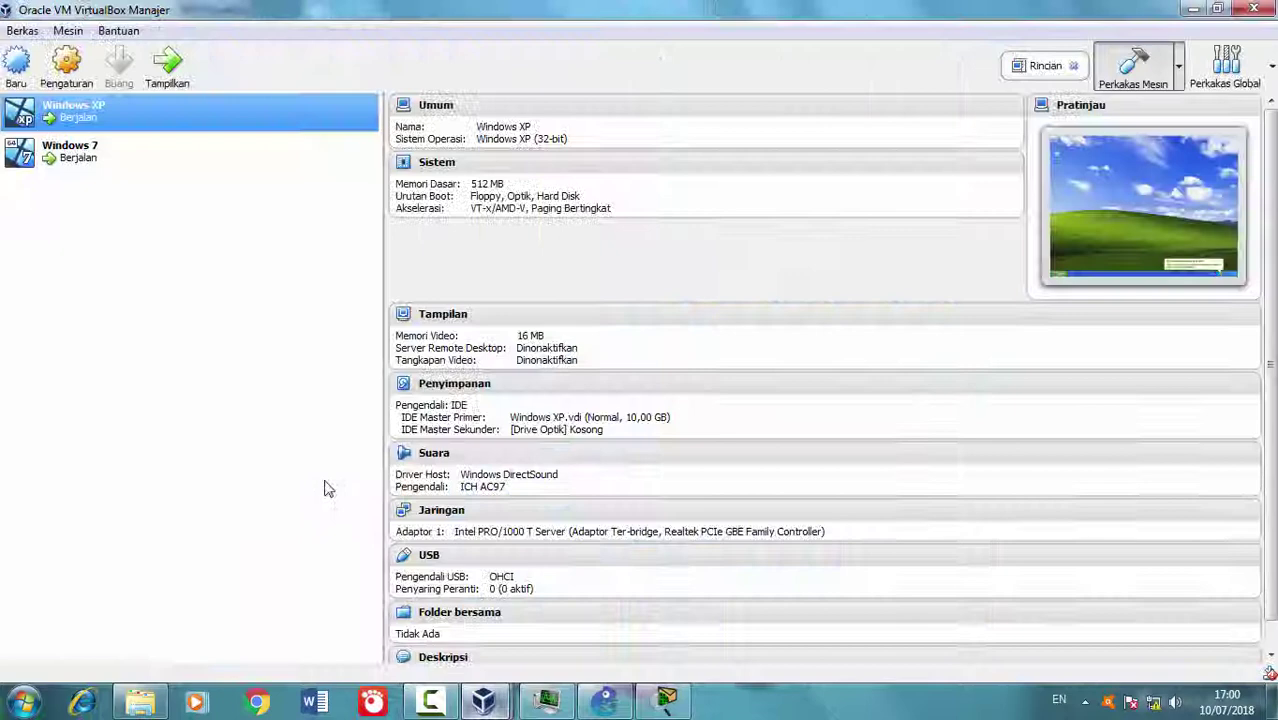
left_click(195, 150)
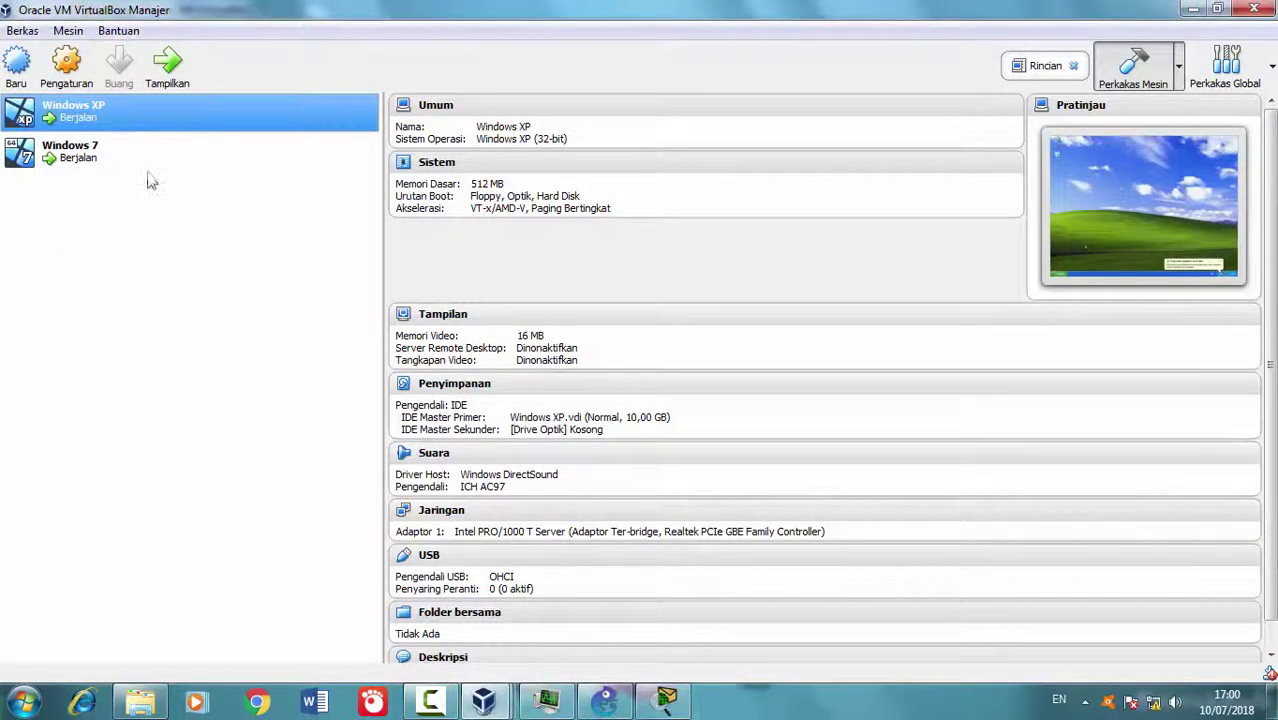
left_click(150, 155)
left_click(196, 132)
left_click(196, 149)
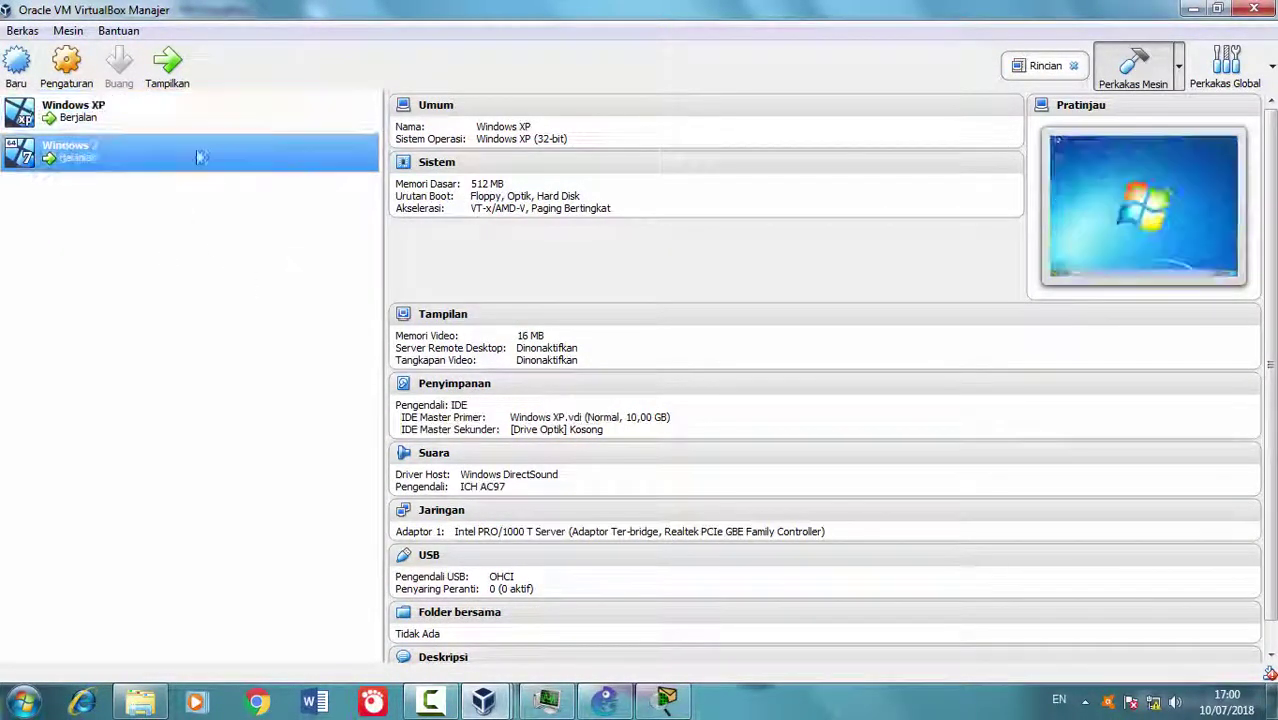
Bring up the Windows 7 machine's window and open its Network and Sharing Center
mouse_move(490, 700)
left_click(600, 605)
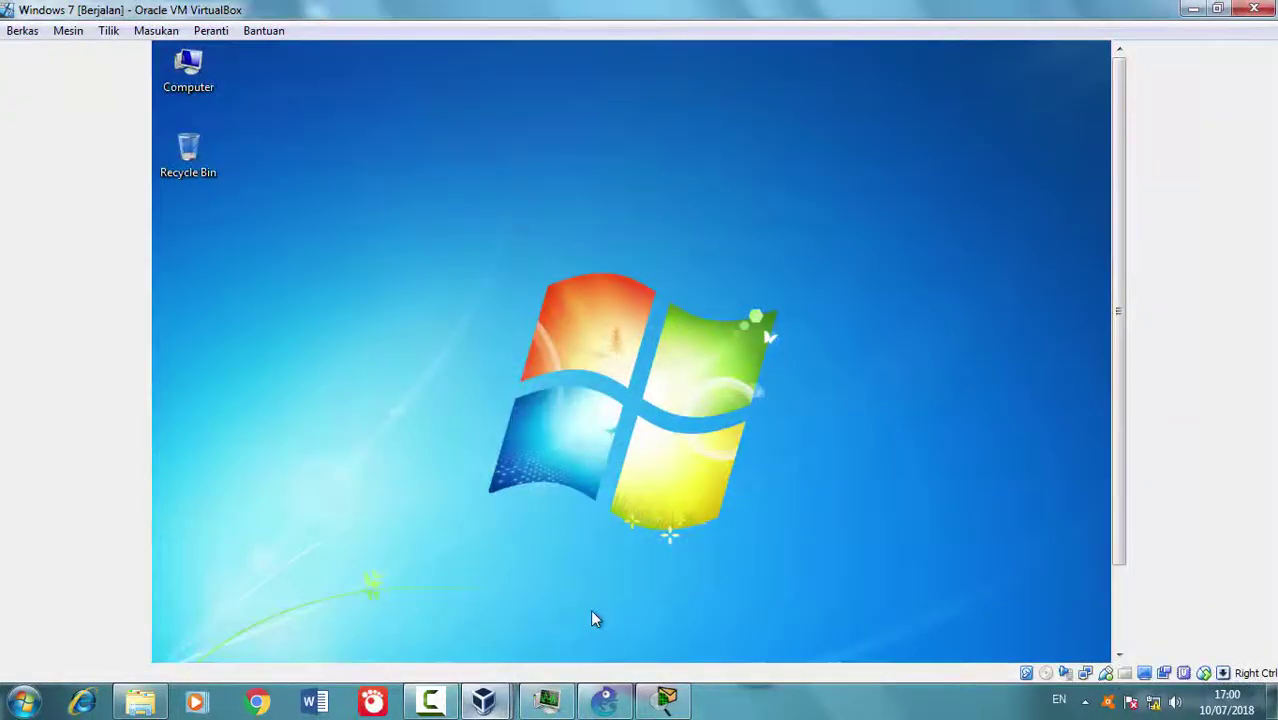
scroll(1098, 305, "down", 3)
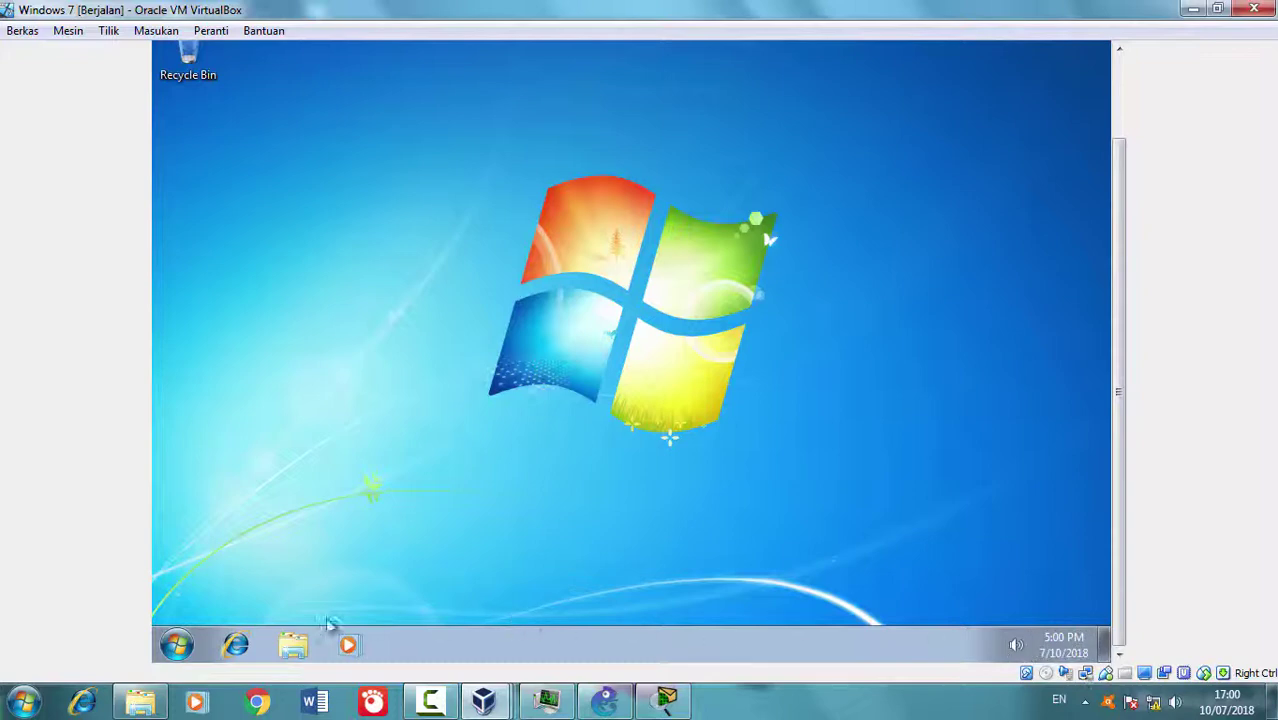
left_click(177, 645)
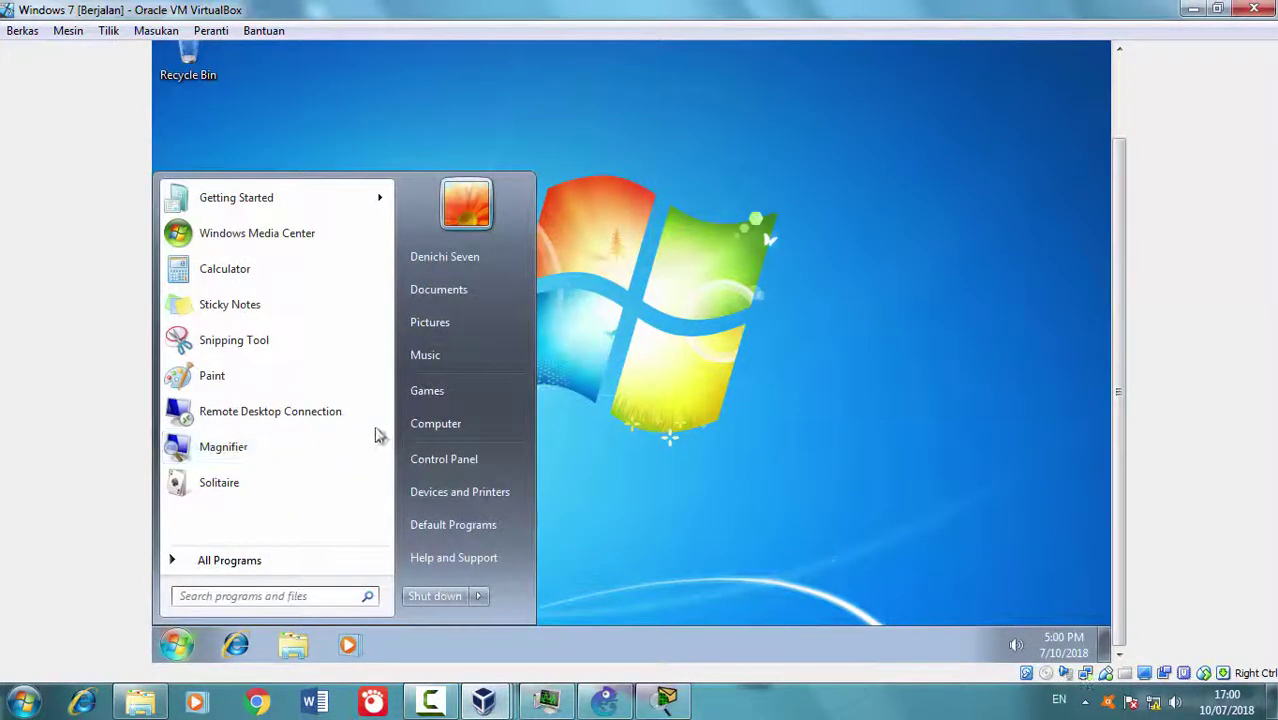
left_click(485, 459)
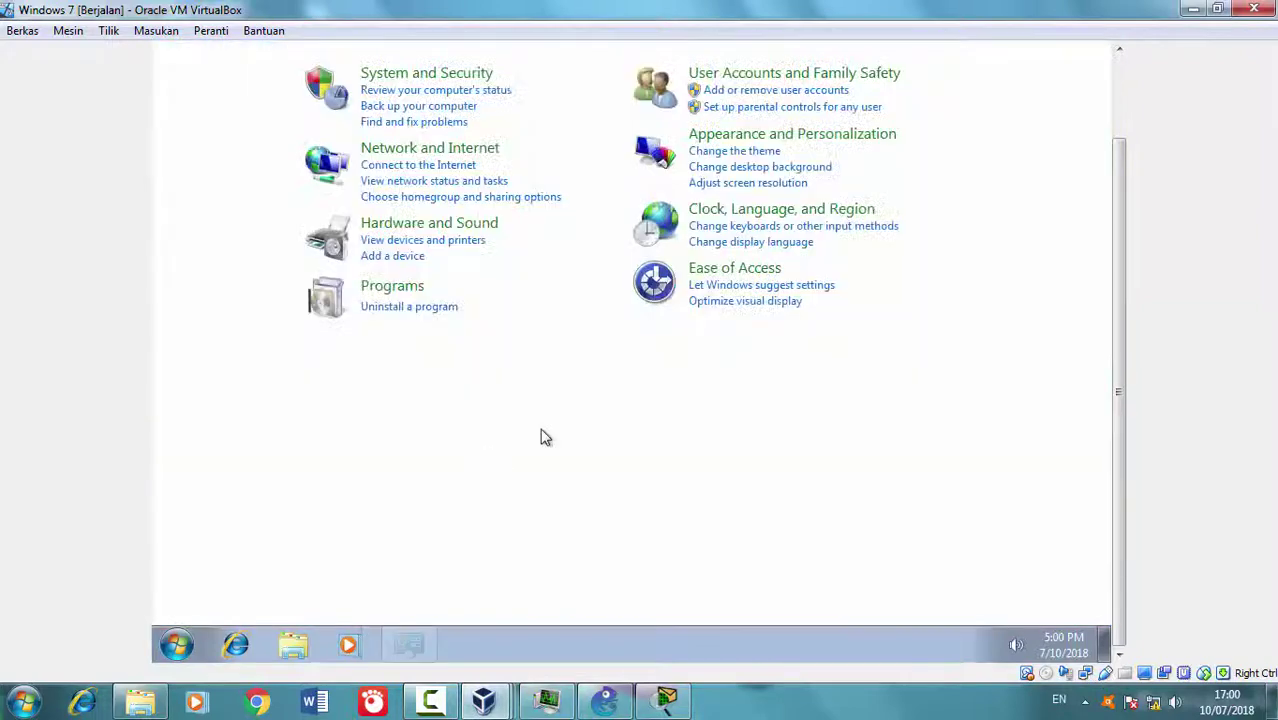
left_click(406, 152)
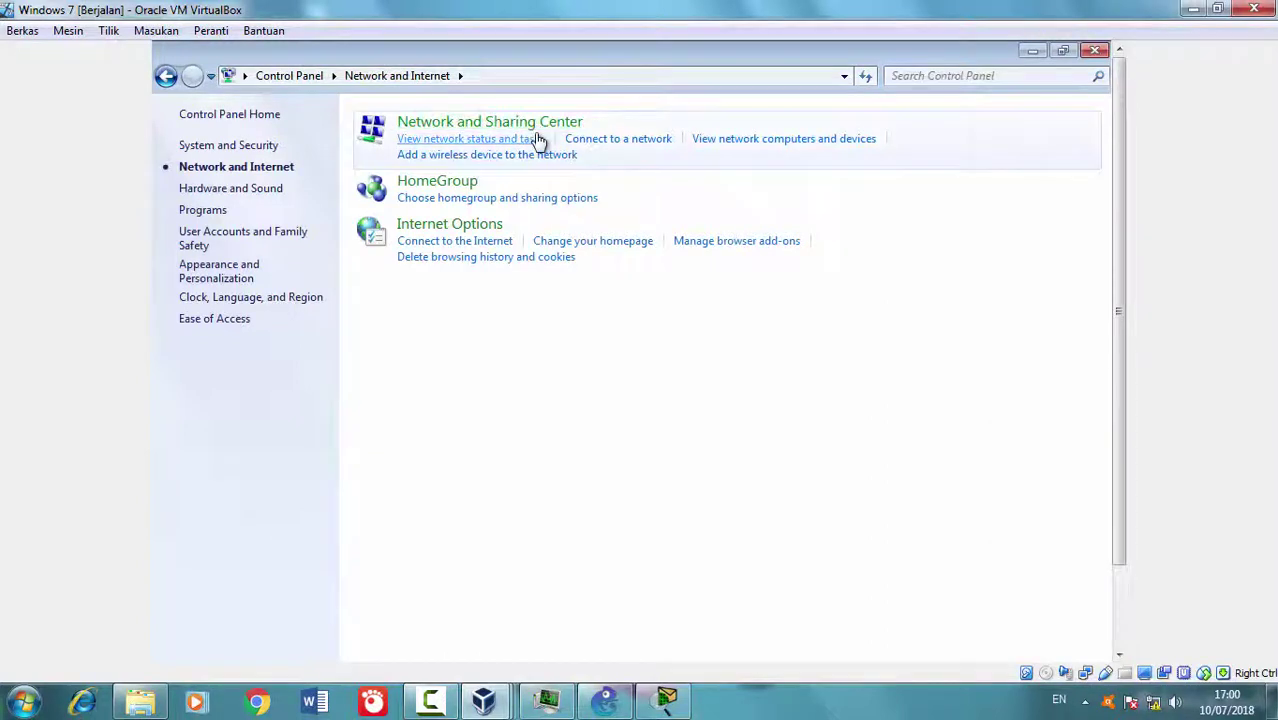
left_click(540, 139)
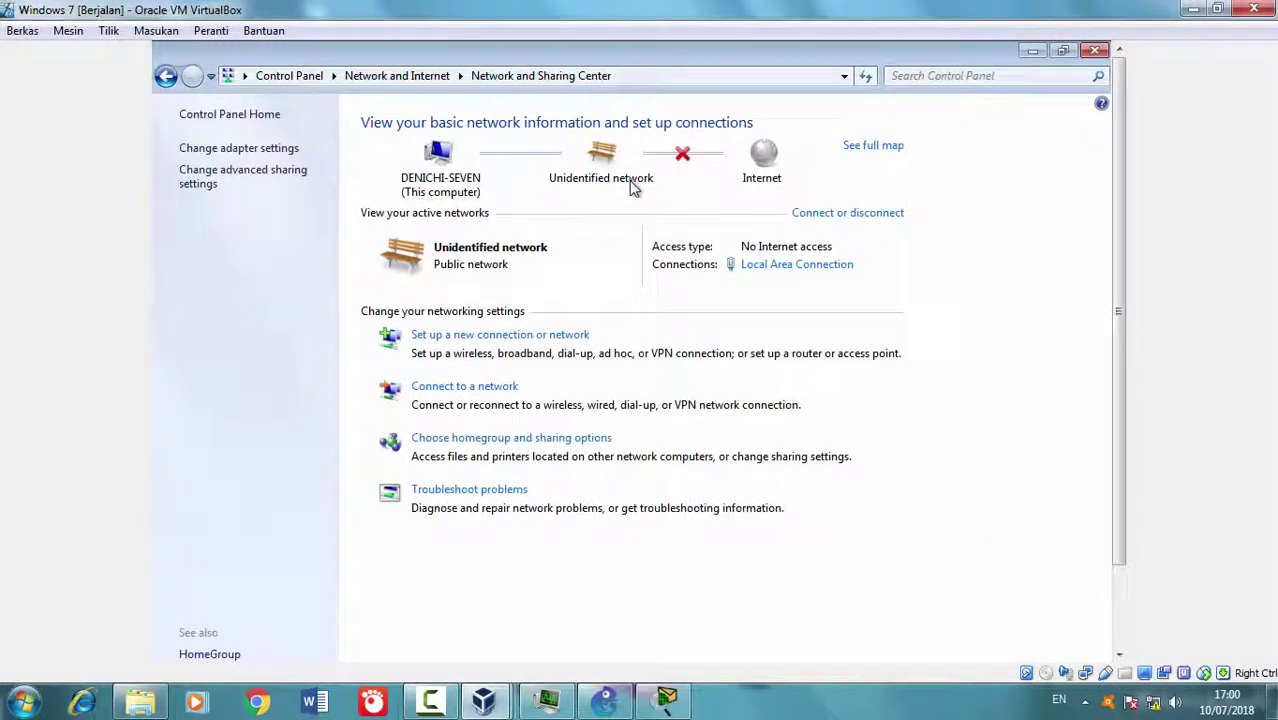
Open the properties of the Local Area Connection in Windows 7
left_click(785, 266)
left_click(515, 548)
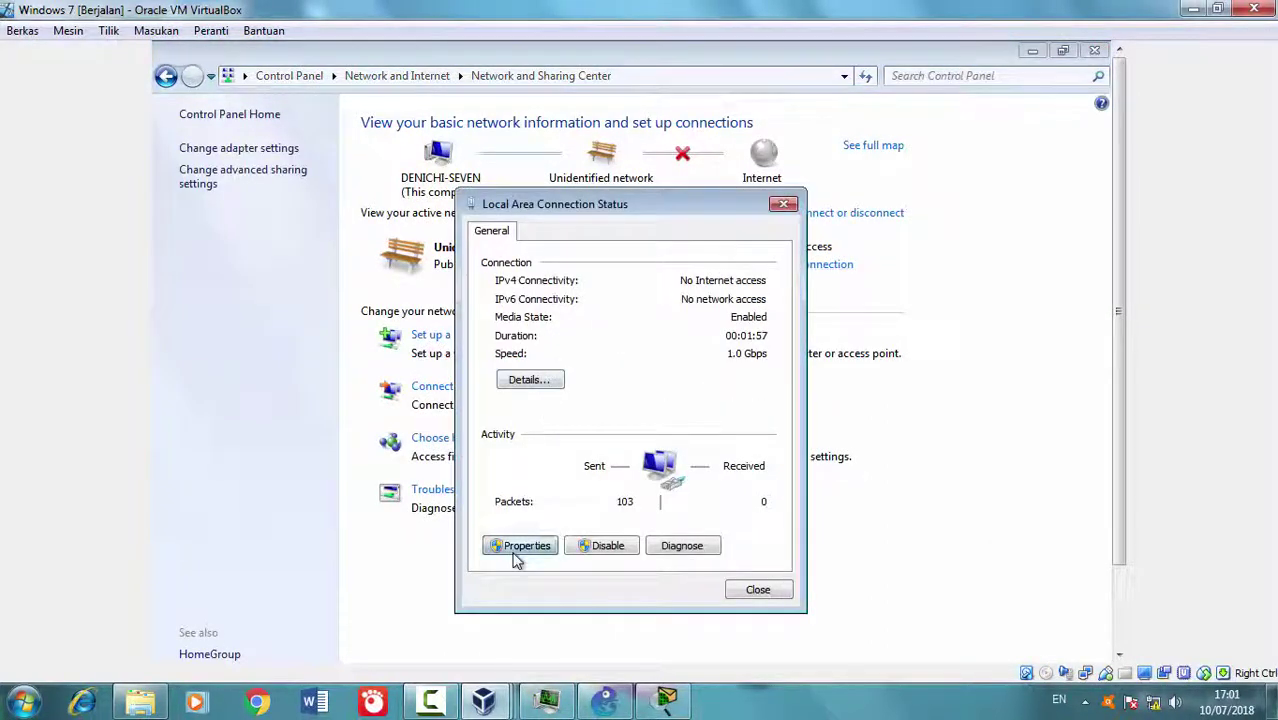
left_click(515, 548)
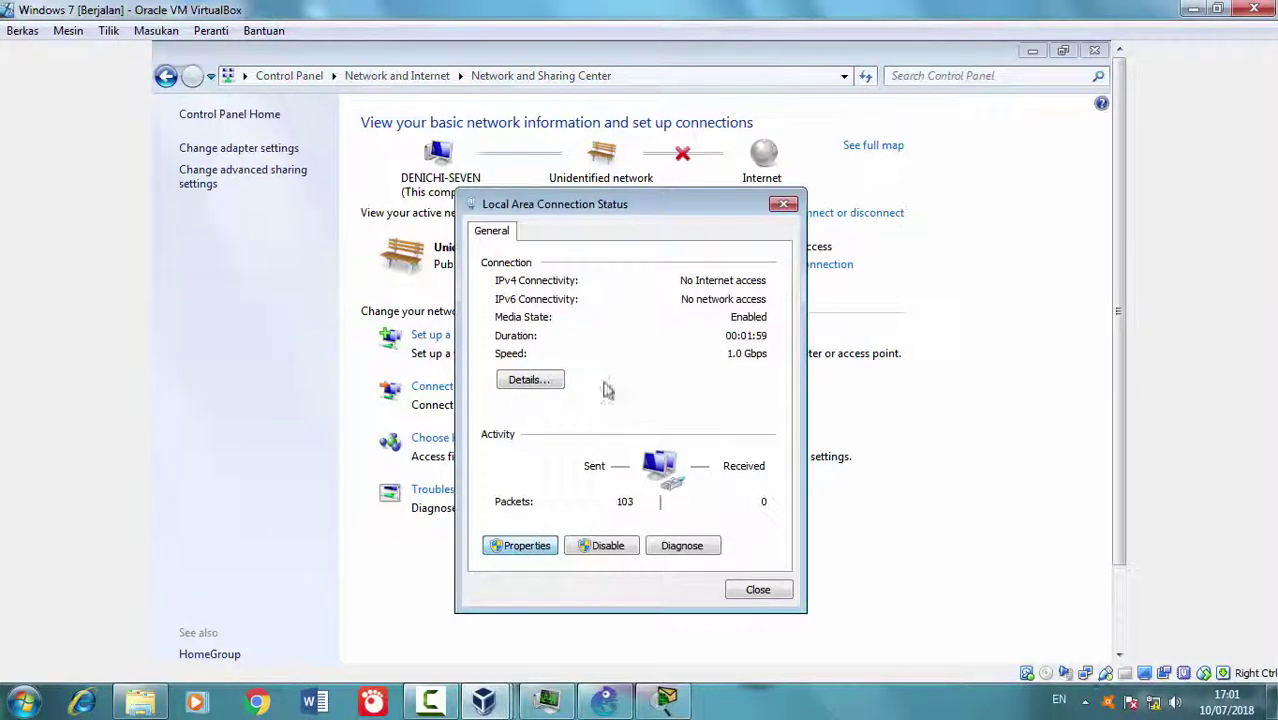
Set the Windows 7 IPv4 address to 192.168.137.2 with subnet mask 255.255.255.0, then close all network windows
double_click(685, 440)
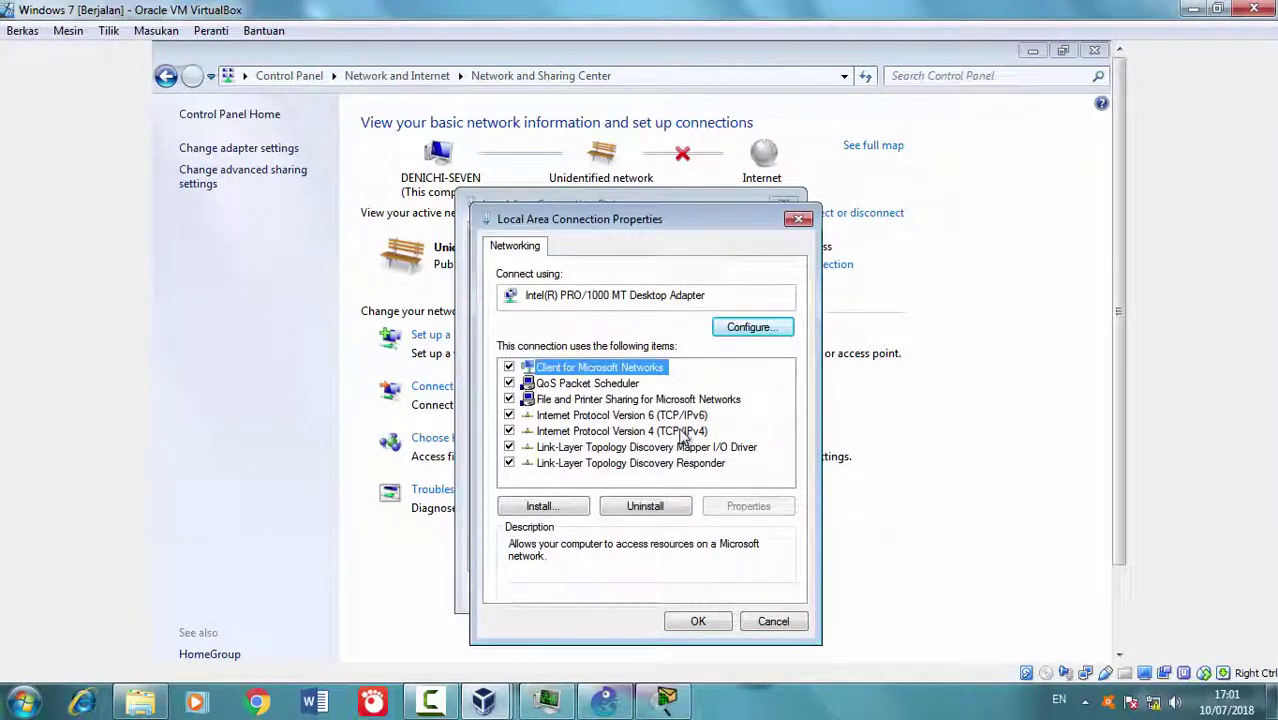
left_click(671, 425)
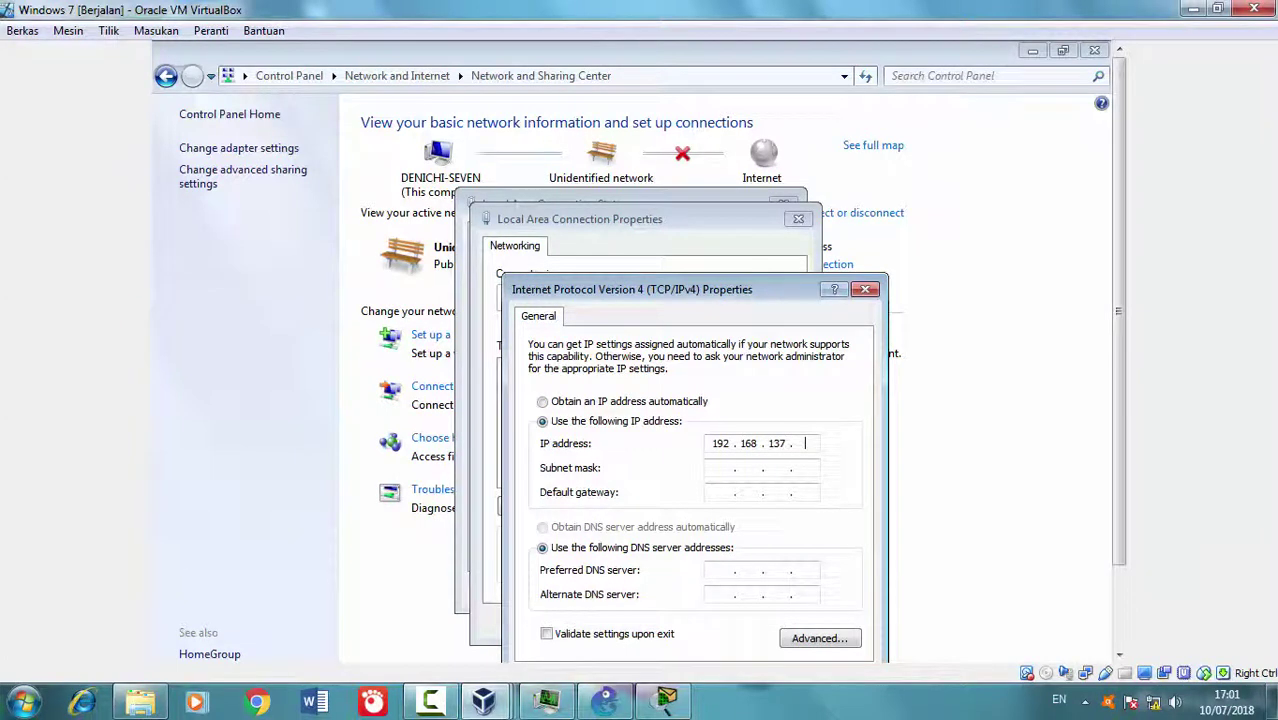
left_click(741, 467)
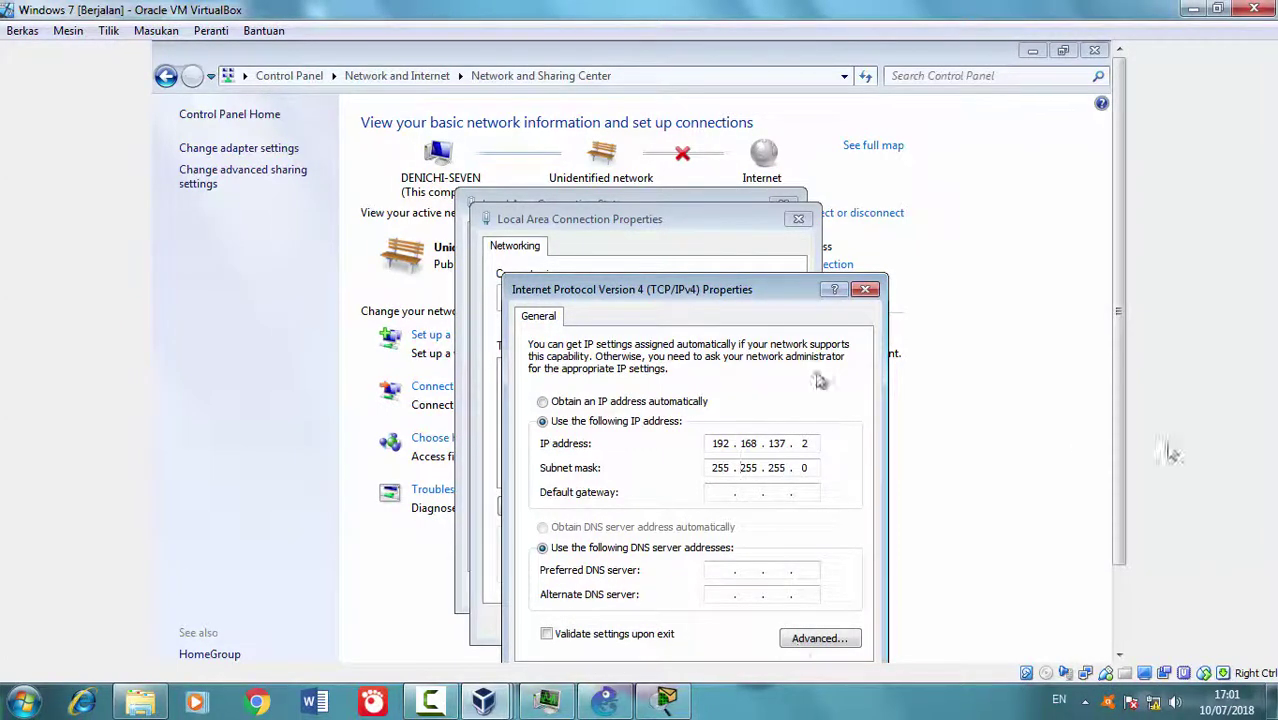
scroll(1080, 440, "down", 2)
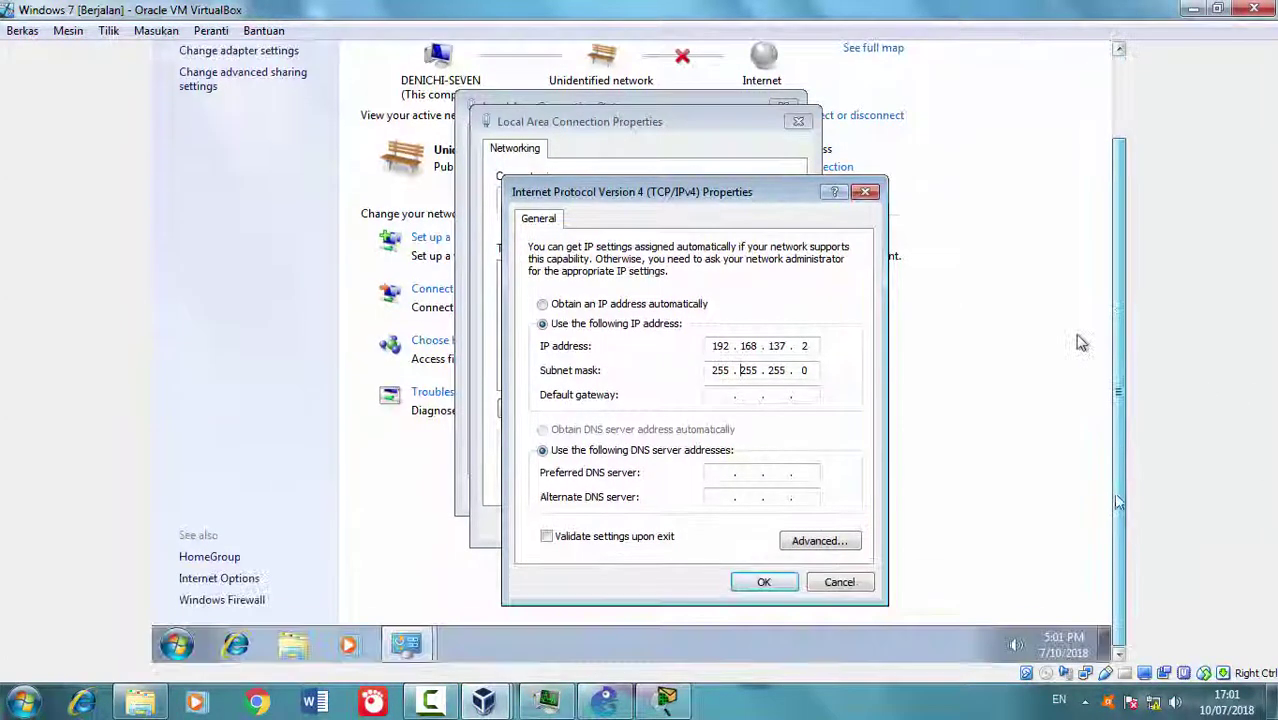
left_click(762, 581)
left_click(712, 527)
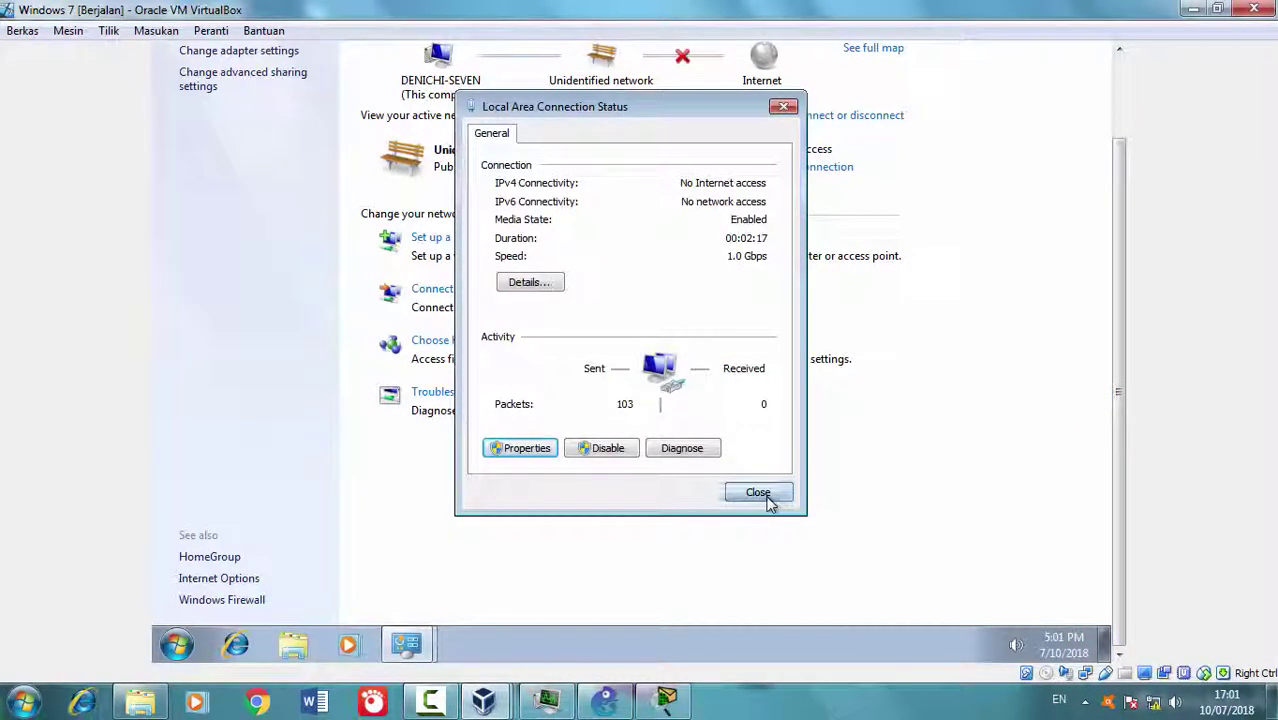
left_click(767, 499)
scroll(1118, 80, "up", 2)
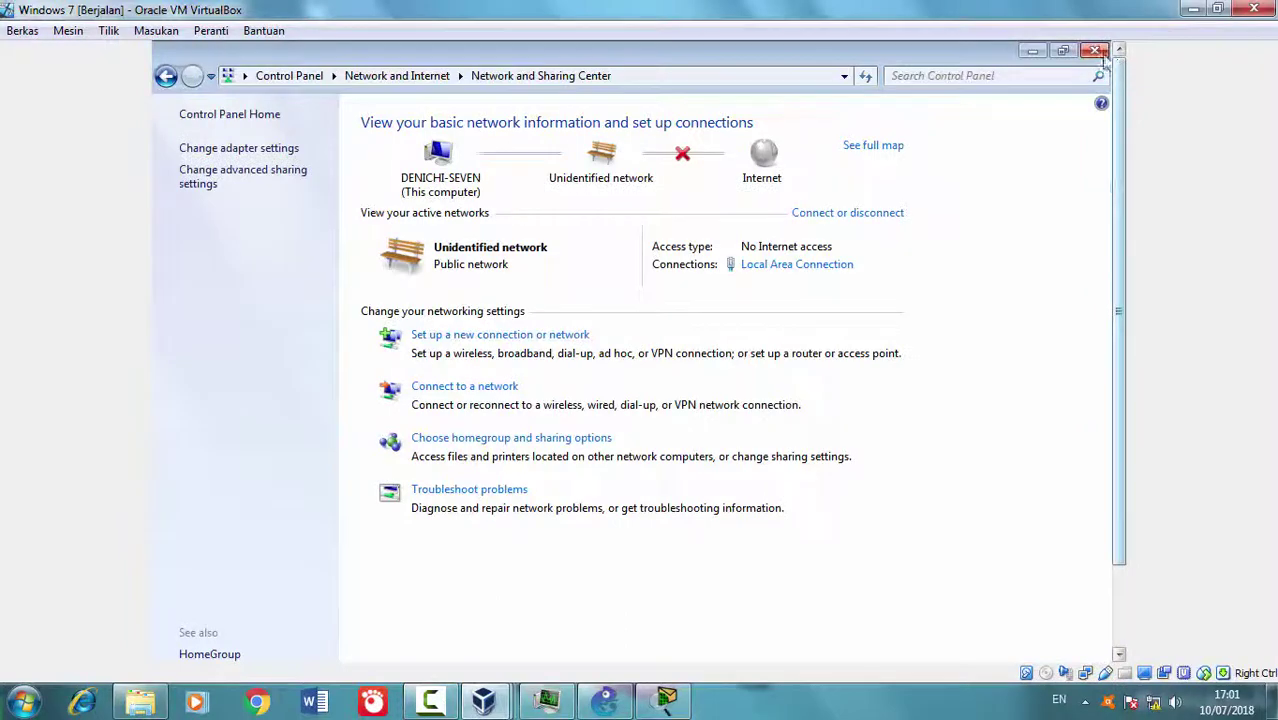
left_click(1095, 50)
Compare the bridged adapter details (Jaringan) of the Windows XP and Windows 7 machines in the VirtualBox manager
left_click(483, 700)
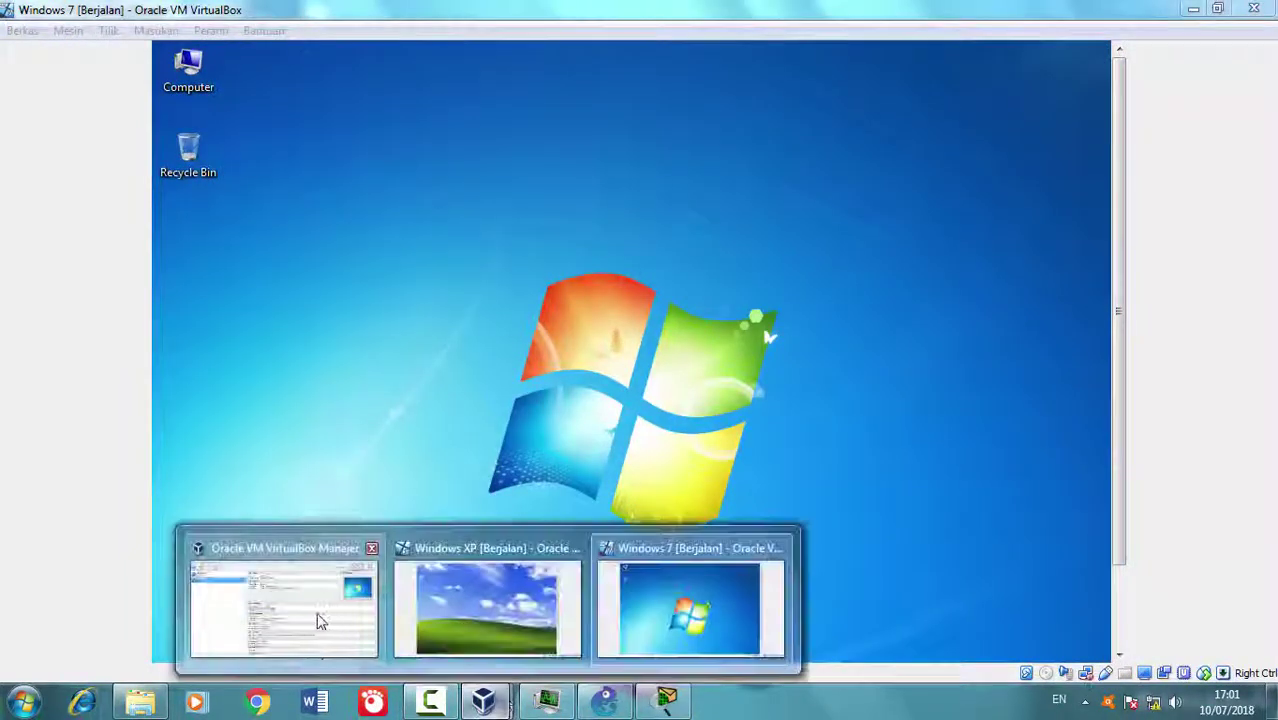
left_click(317, 613)
left_click(200, 112)
key("Down")
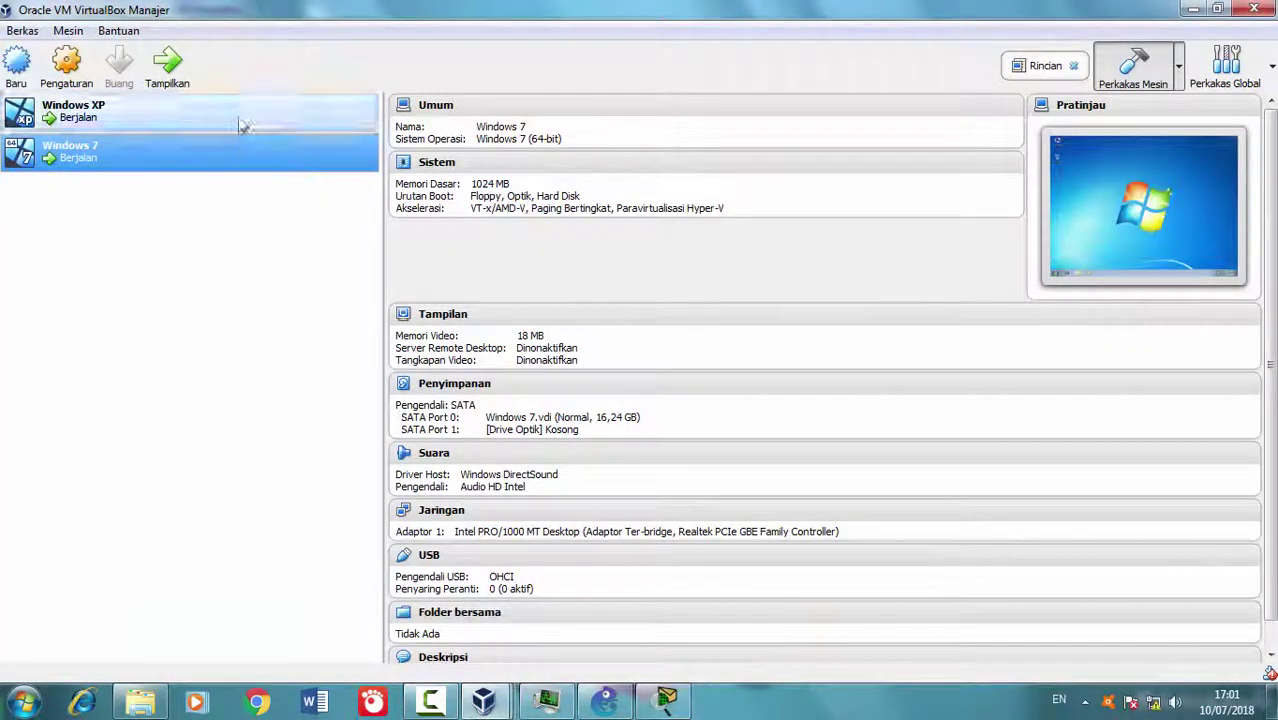
key("Up")
key("Down")
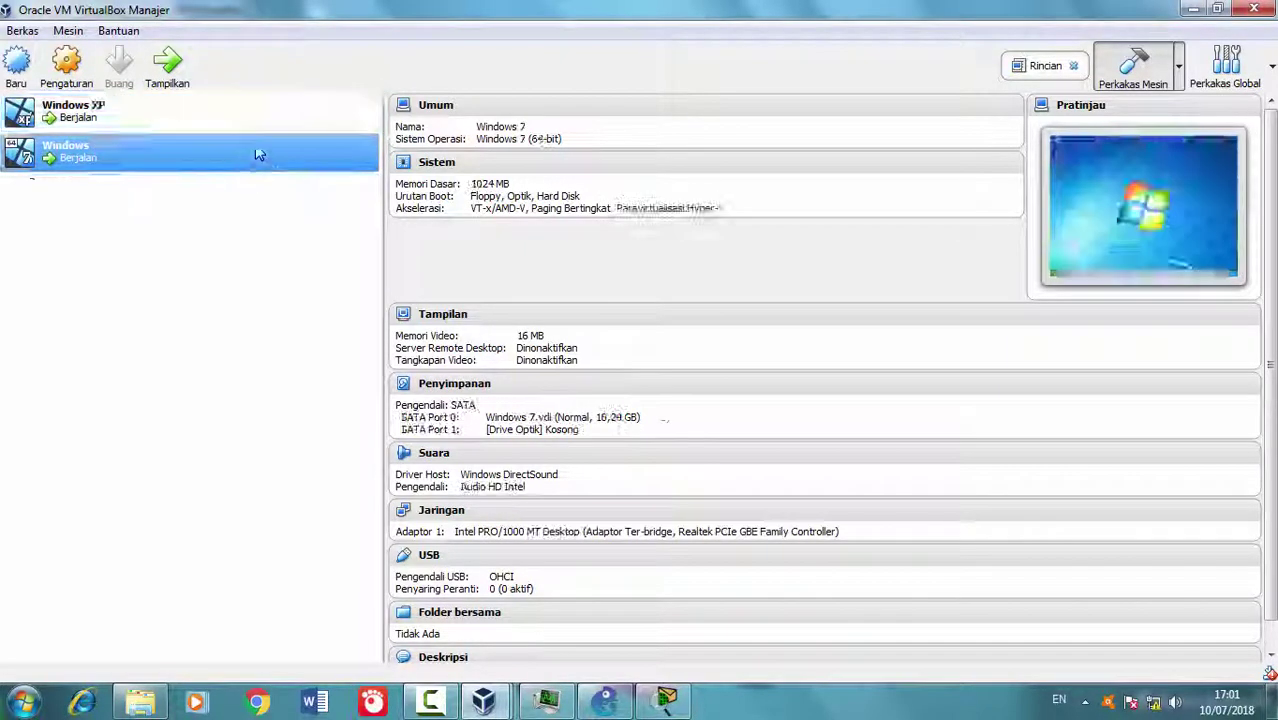
key("Up")
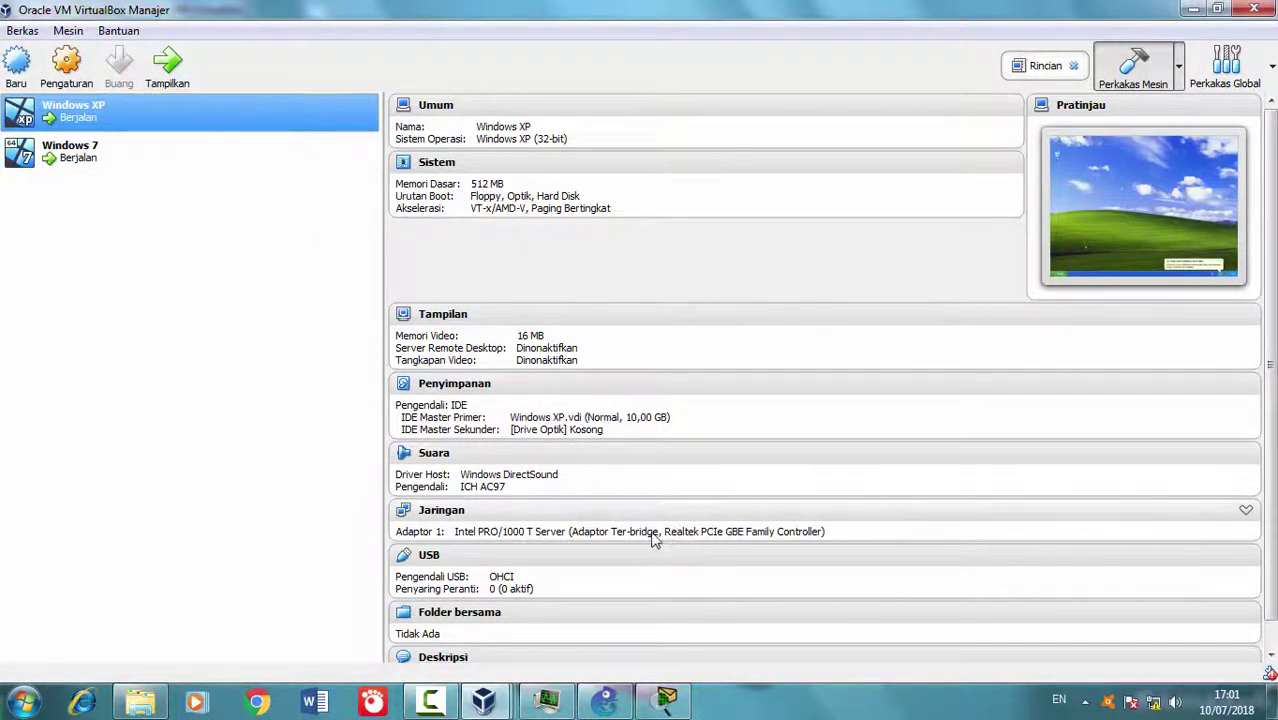
left_click(120, 152)
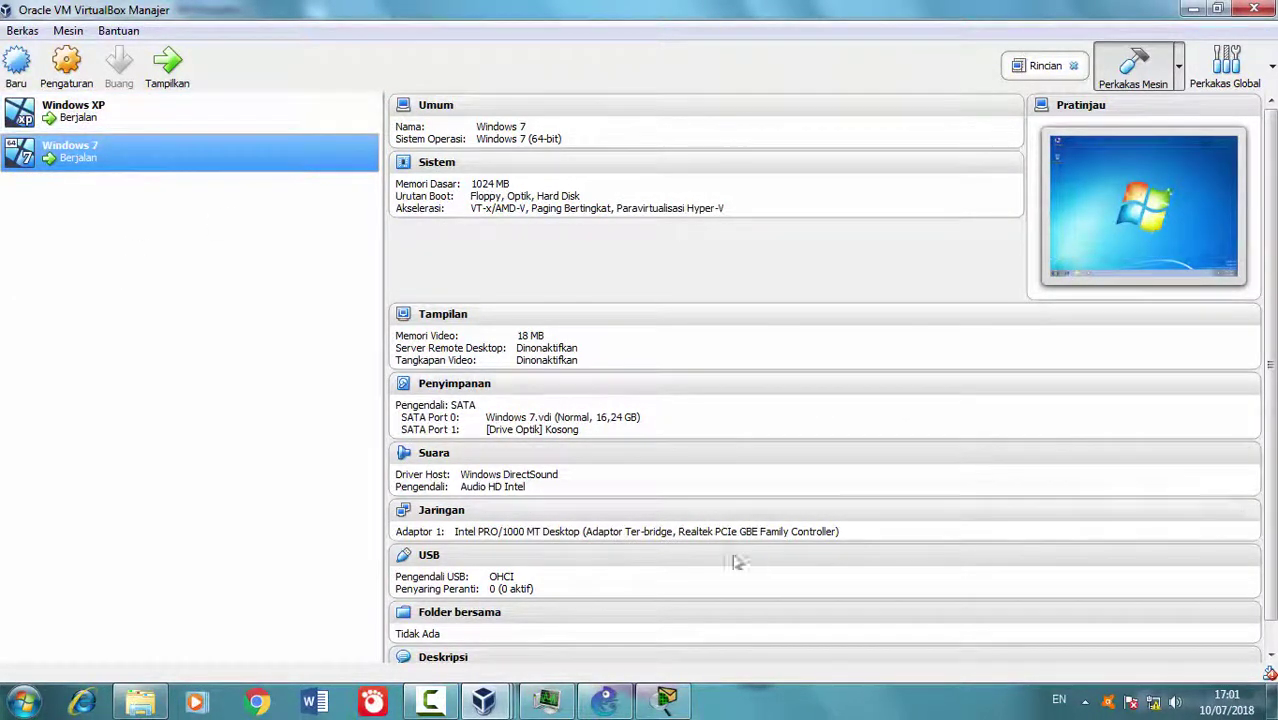
left_click(150, 112)
left_click(157, 146)
left_click(165, 118)
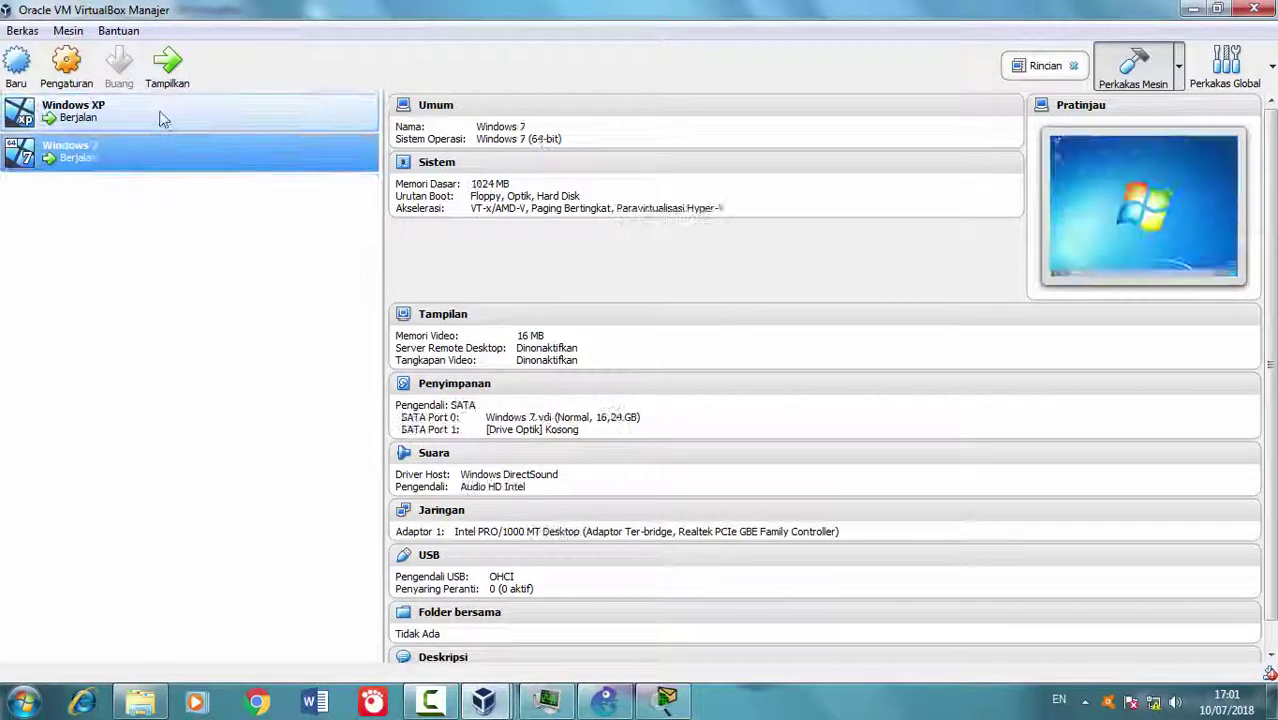
left_click(172, 150)
left_click(170, 114)
Bring up the Windows XP machine's window and ping 192.168.137.2 from its Command Prompt
left_click(483, 700)
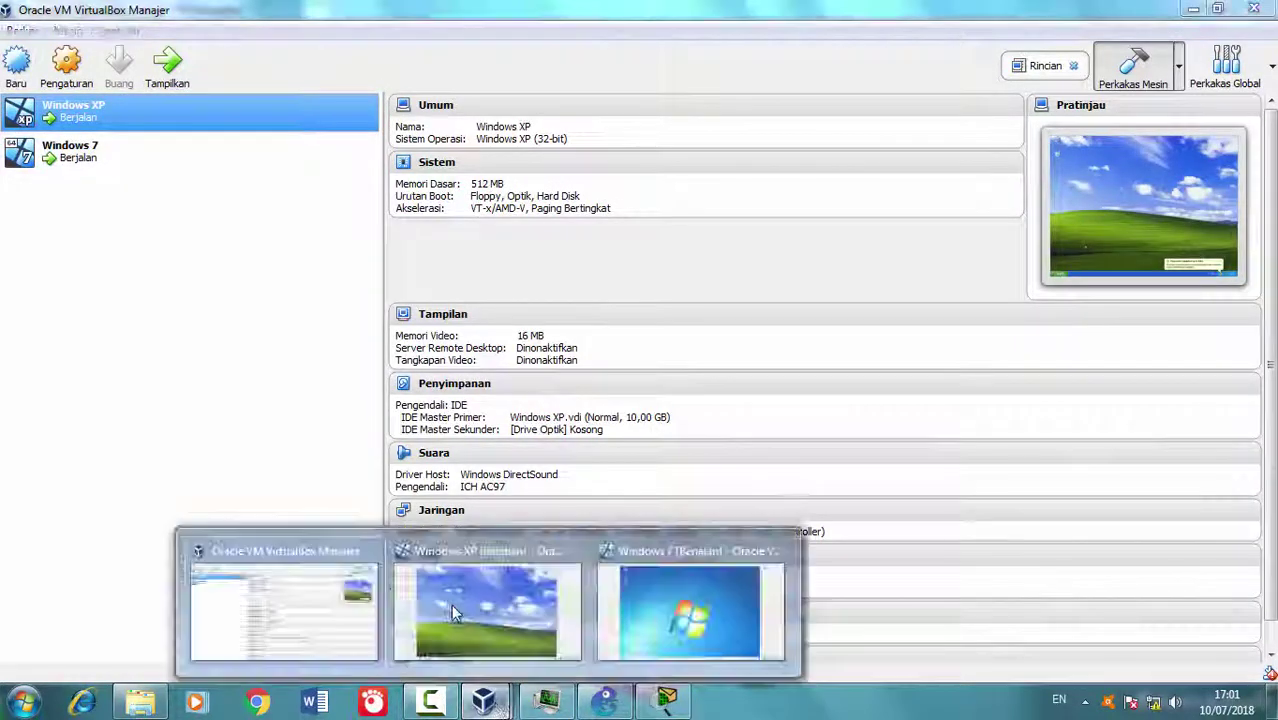
left_click(474, 612)
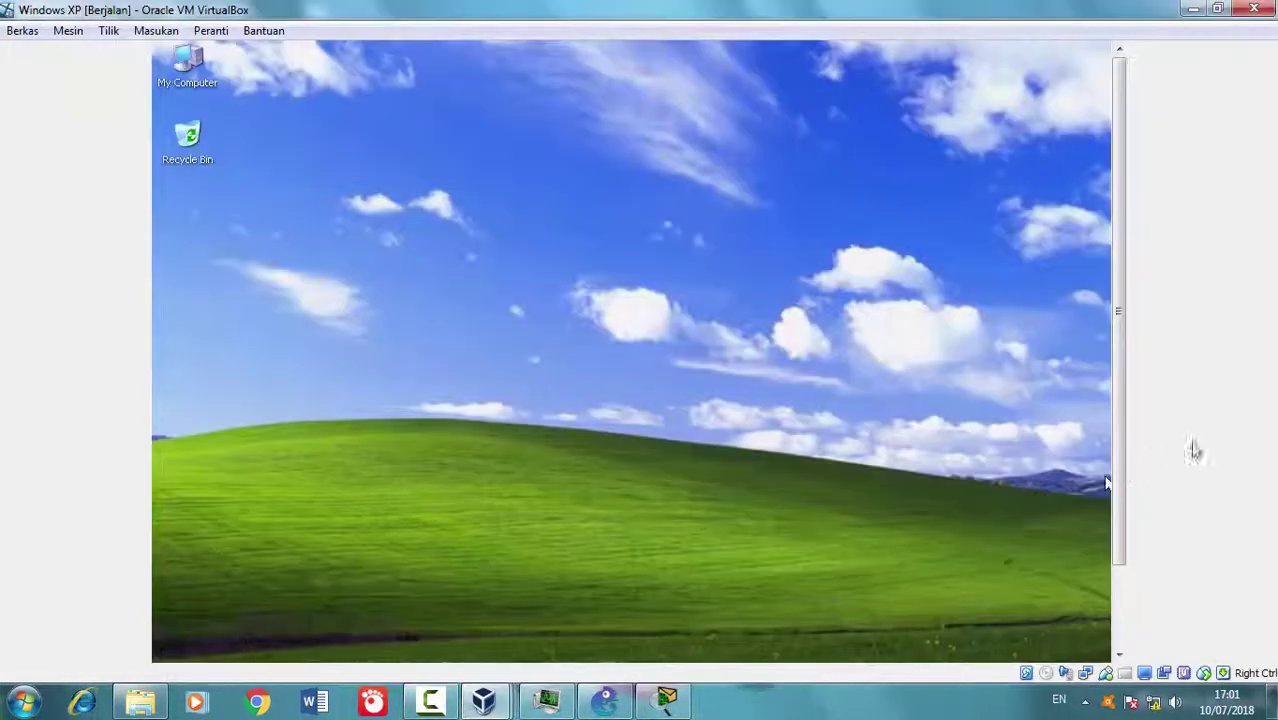
left_click_drag(1120, 430, 1115, 497)
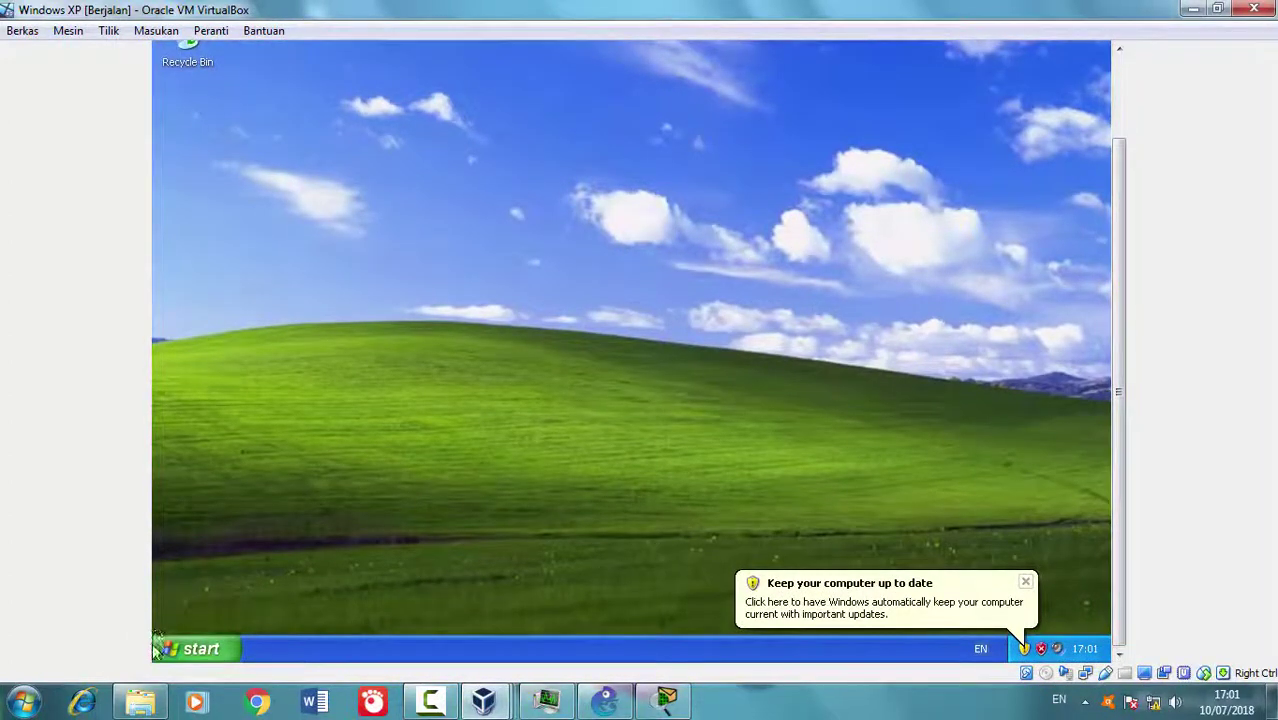
left_click(188, 648)
left_click(266, 452)
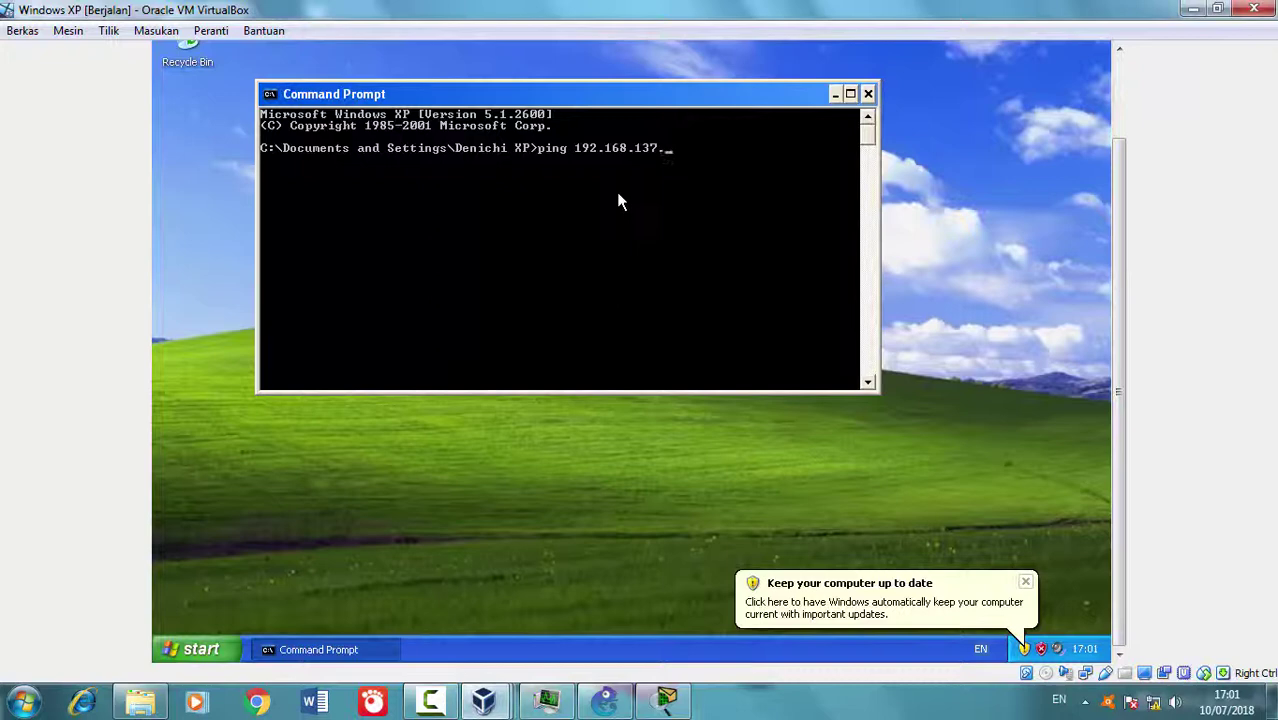
key("Return")
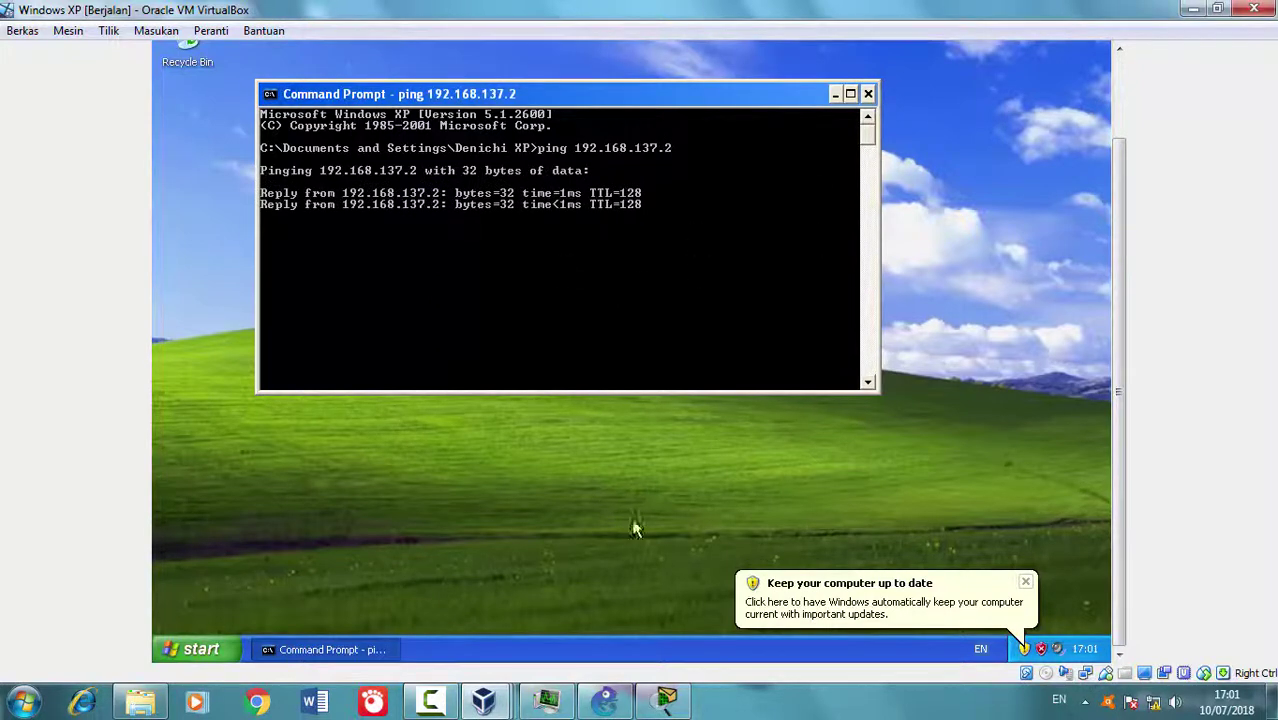
Bring up the Windows 7 machine's window and start its Command Prompt as administrator
left_click(483, 700)
left_click(660, 603)
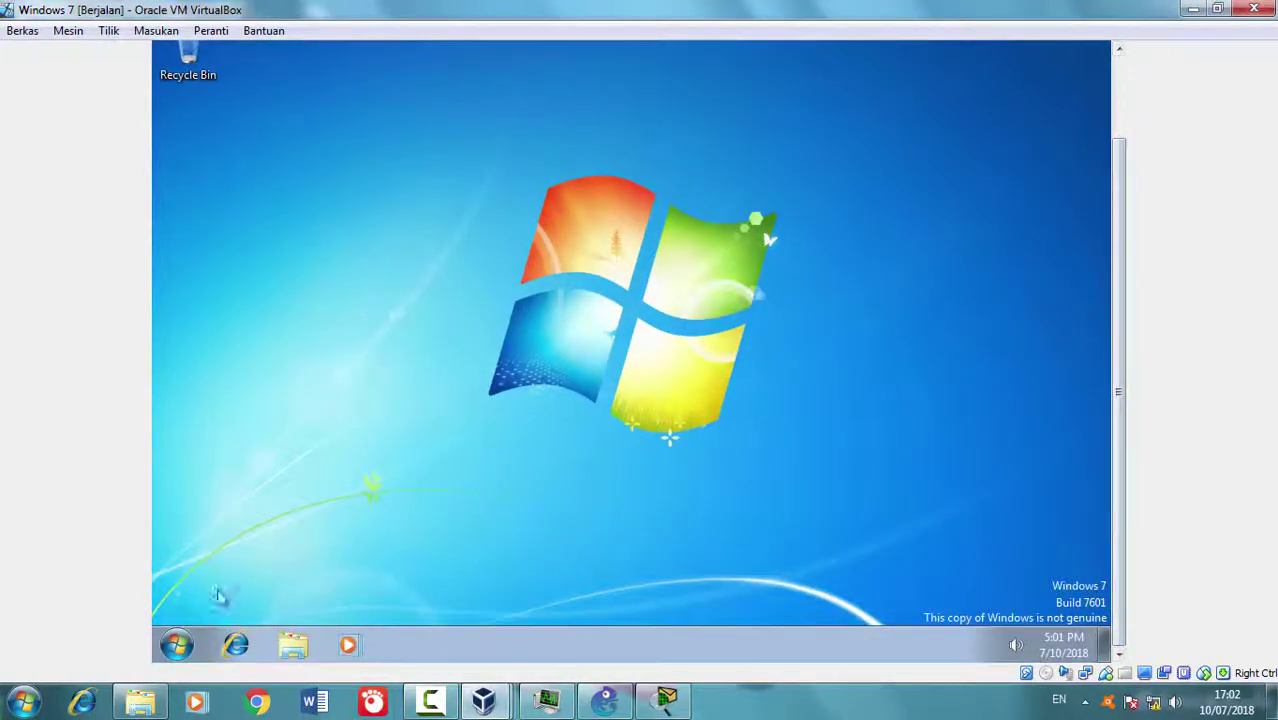
left_click(176, 645)
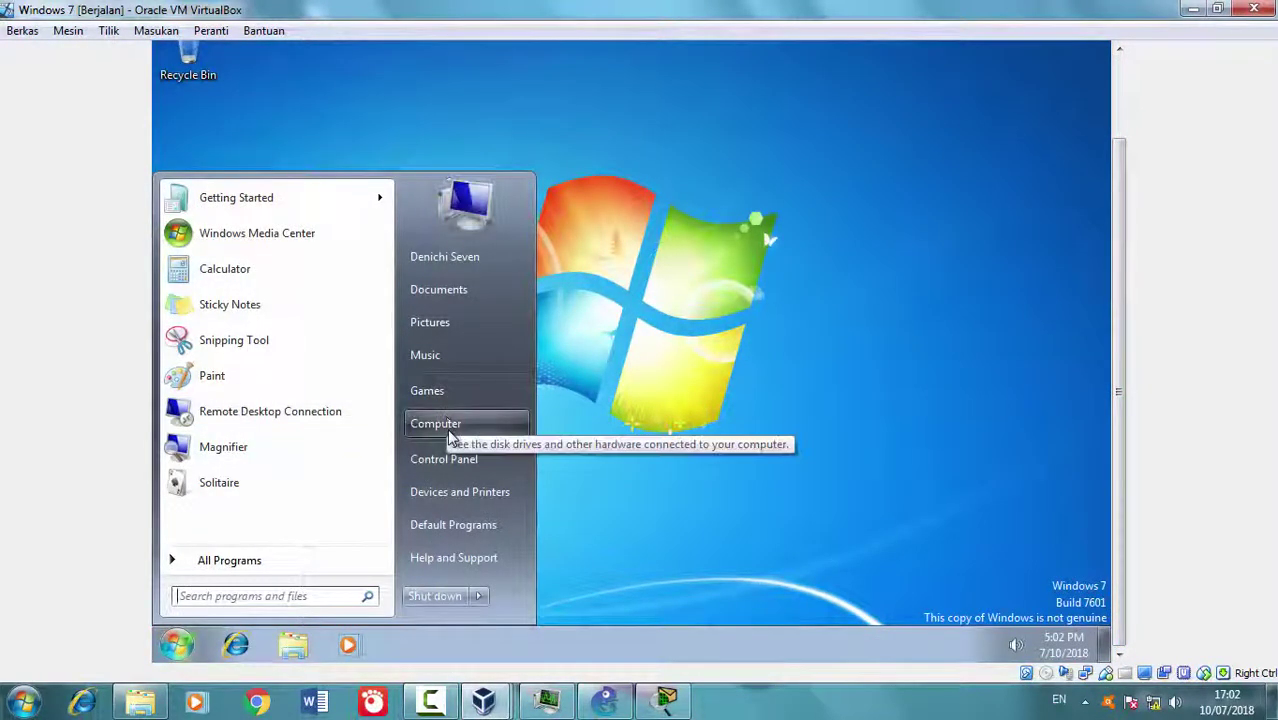
type("co")
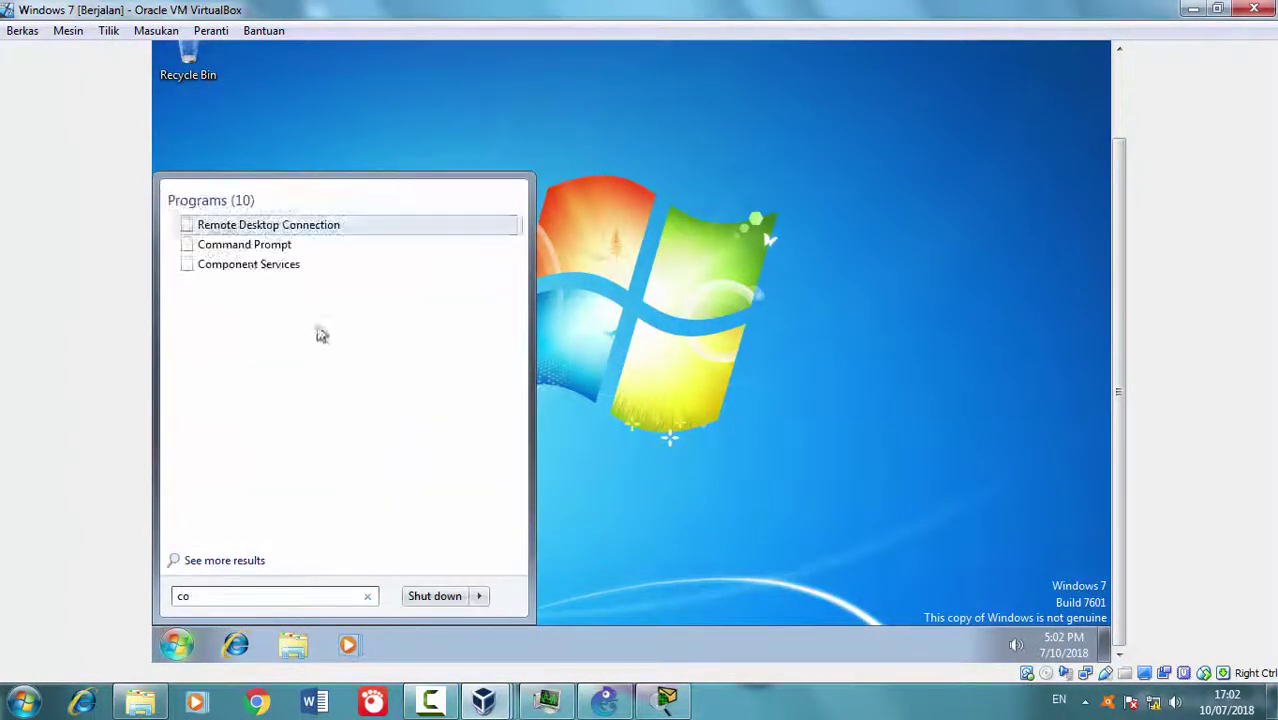
right_click(231, 244)
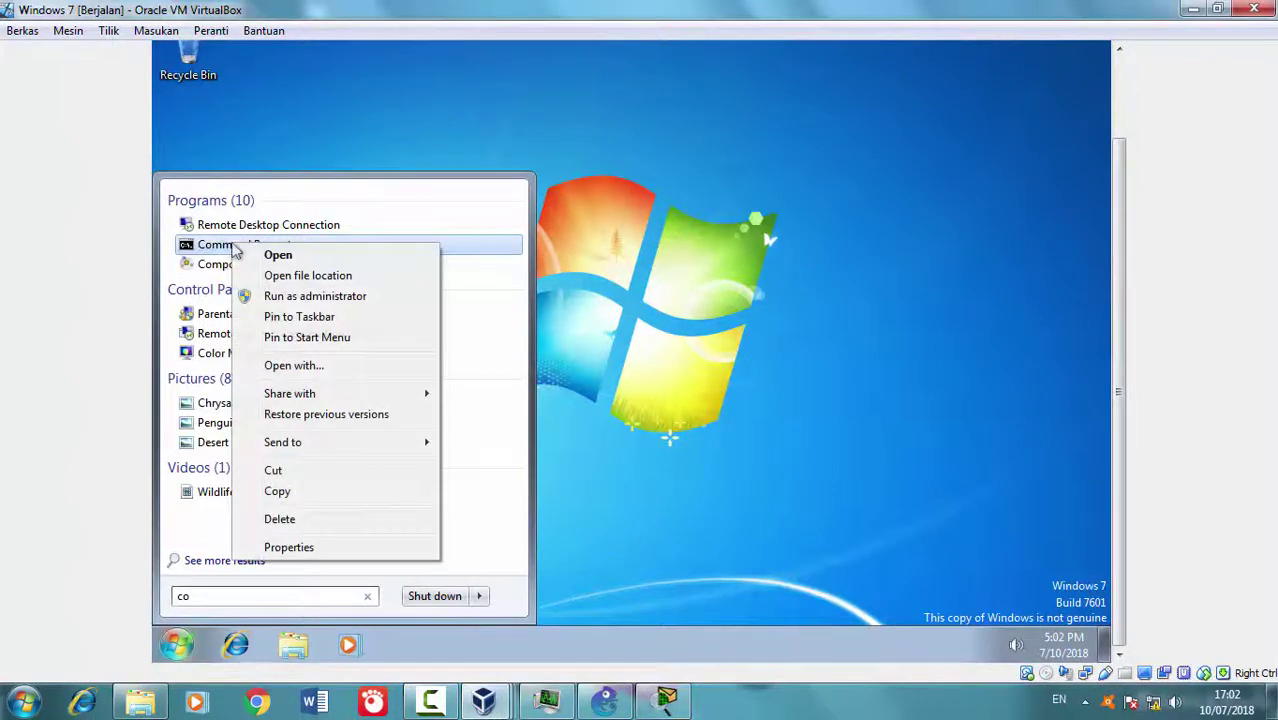
left_click(292, 299)
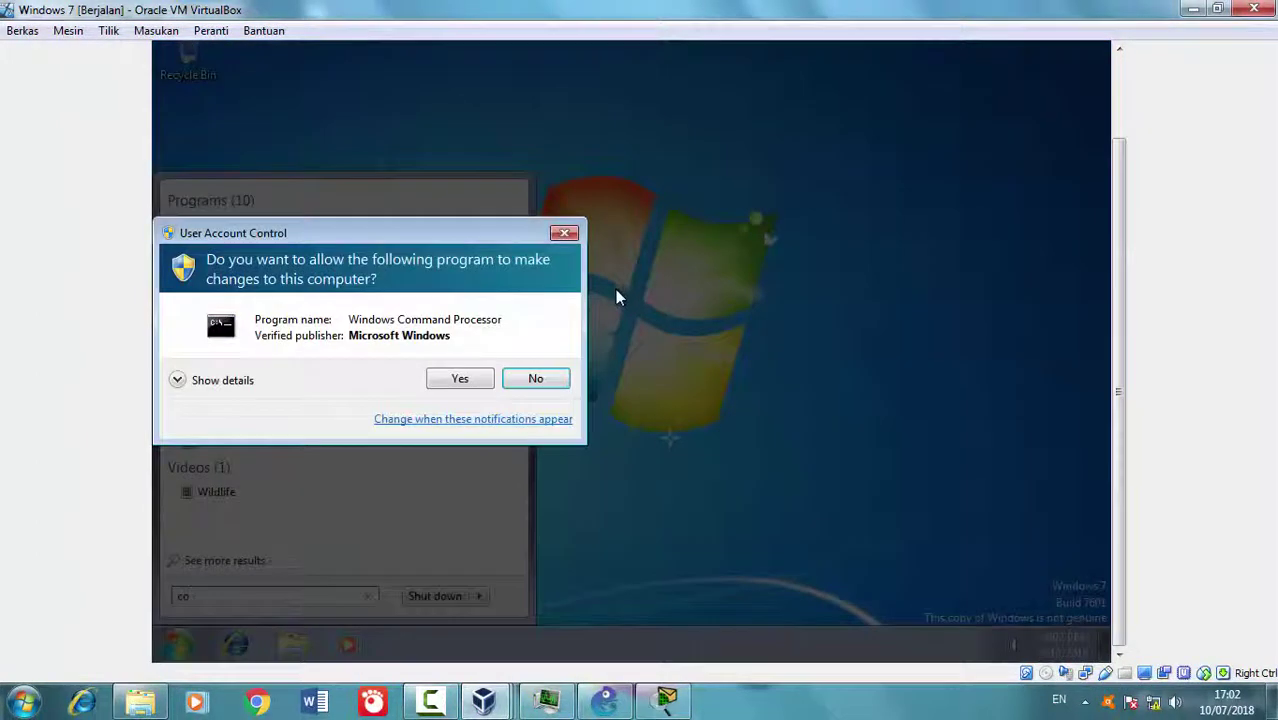
left_click(463, 377)
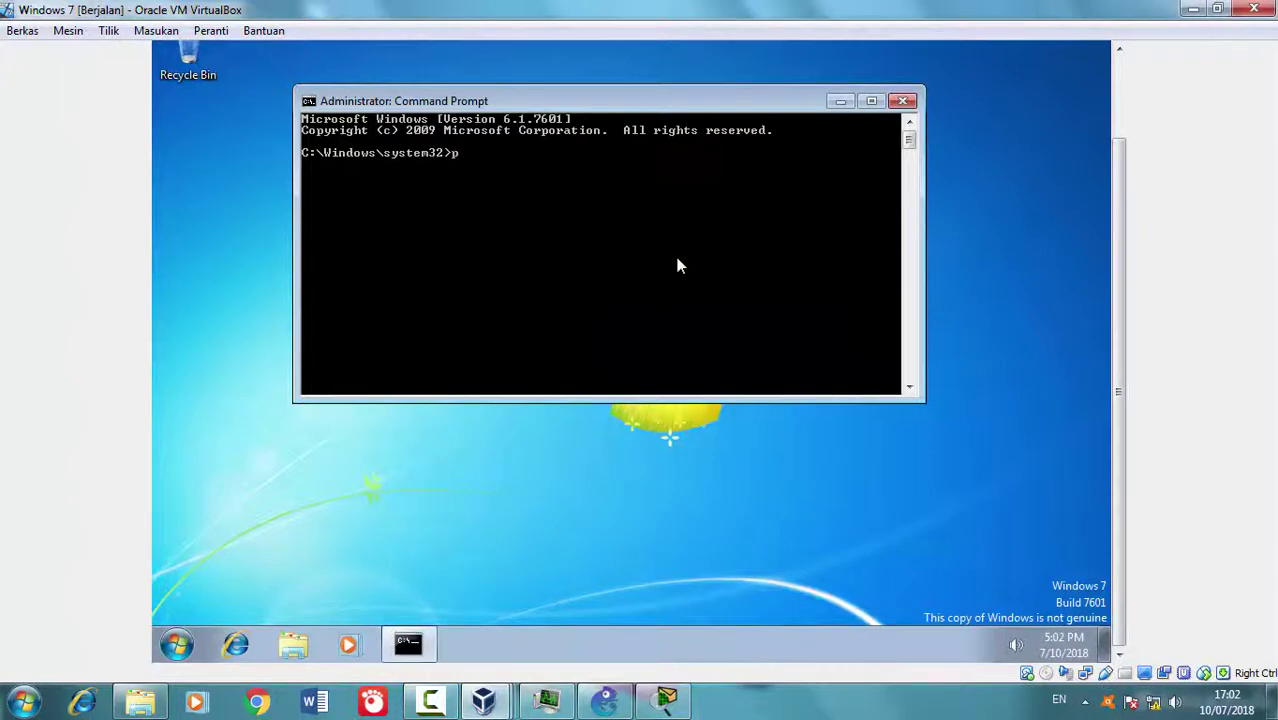
type("ping 192.168.137.2")
key("Return")
key("ctrl+c")
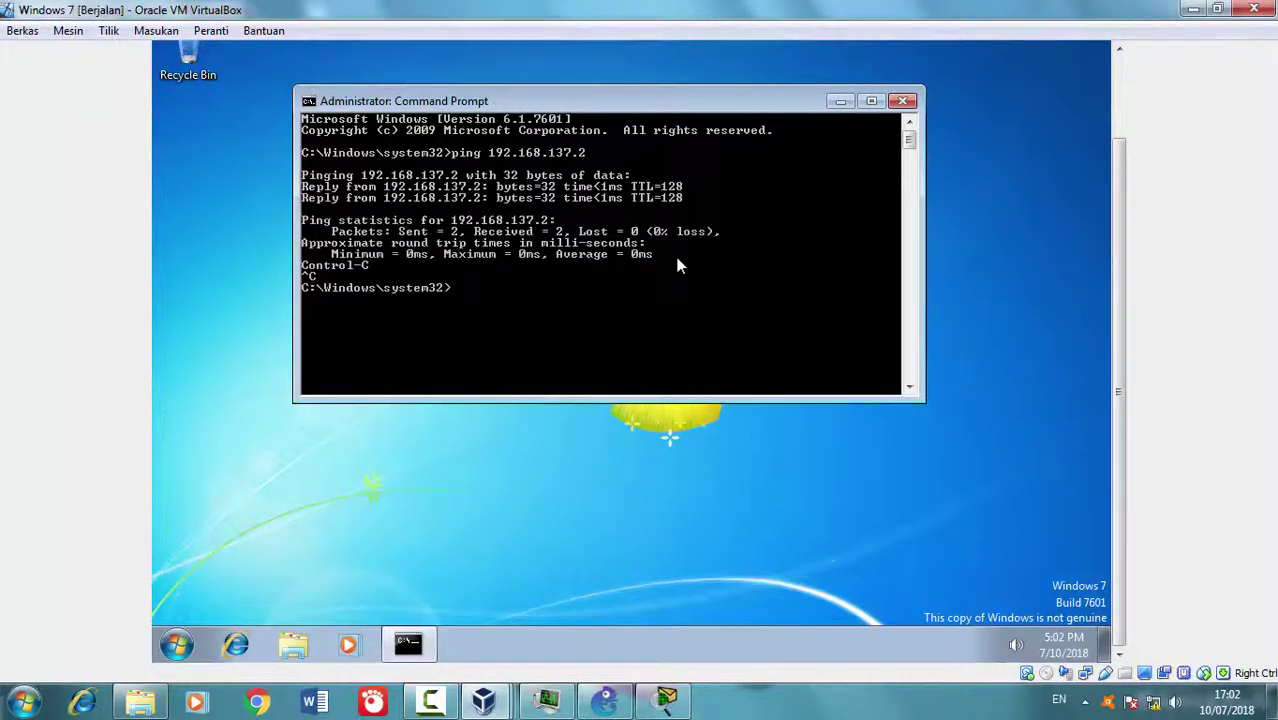
Ping 192.168.137.1 from the Windows 7 Command Prompt, then close the Command Prompt
key("Up")
key("BackSpace")
type("192.168.137.1")
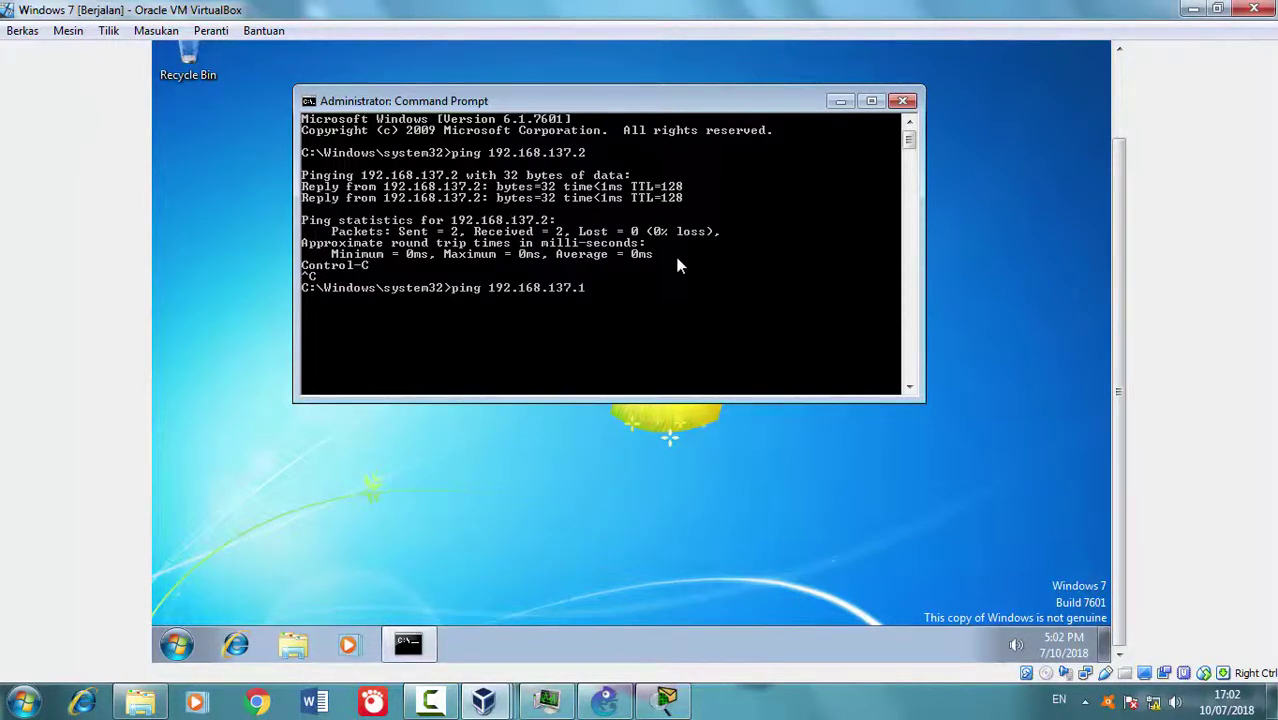
key("Return")
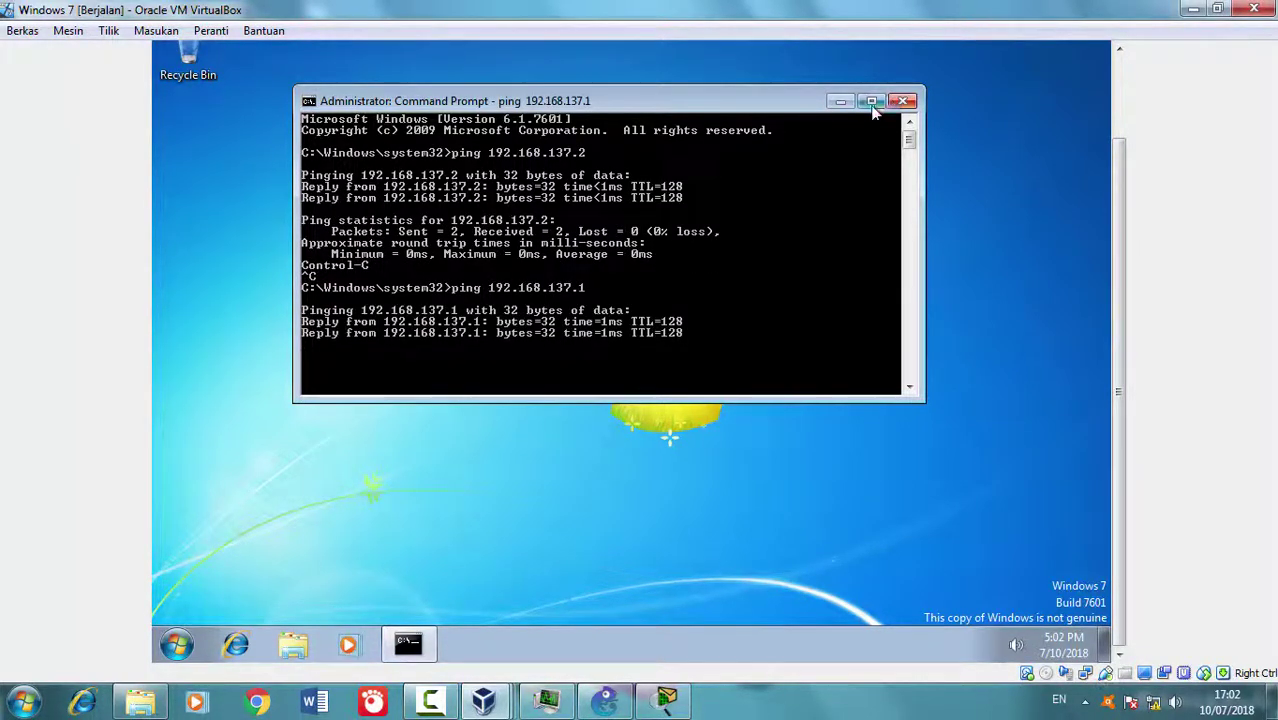
left_click(903, 101)
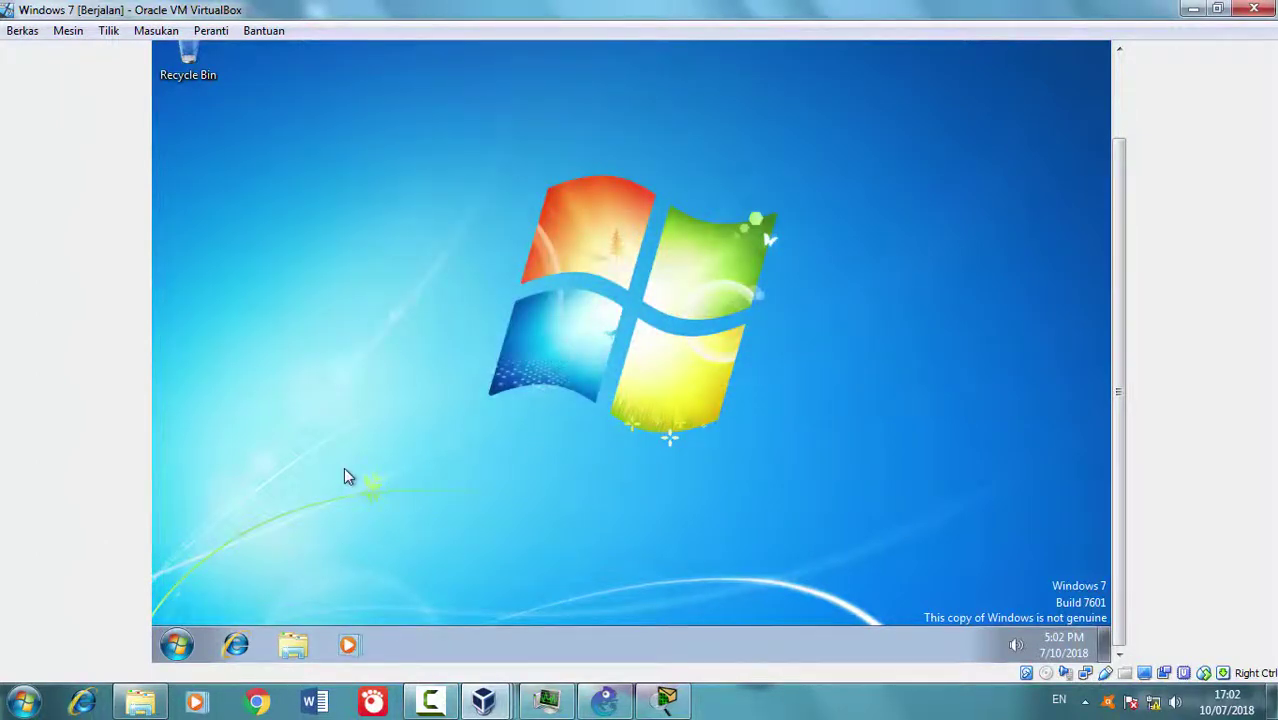
Open the network location \\192.168.137.1 in Windows 7 and select the XP Virtual share
key("super+r")
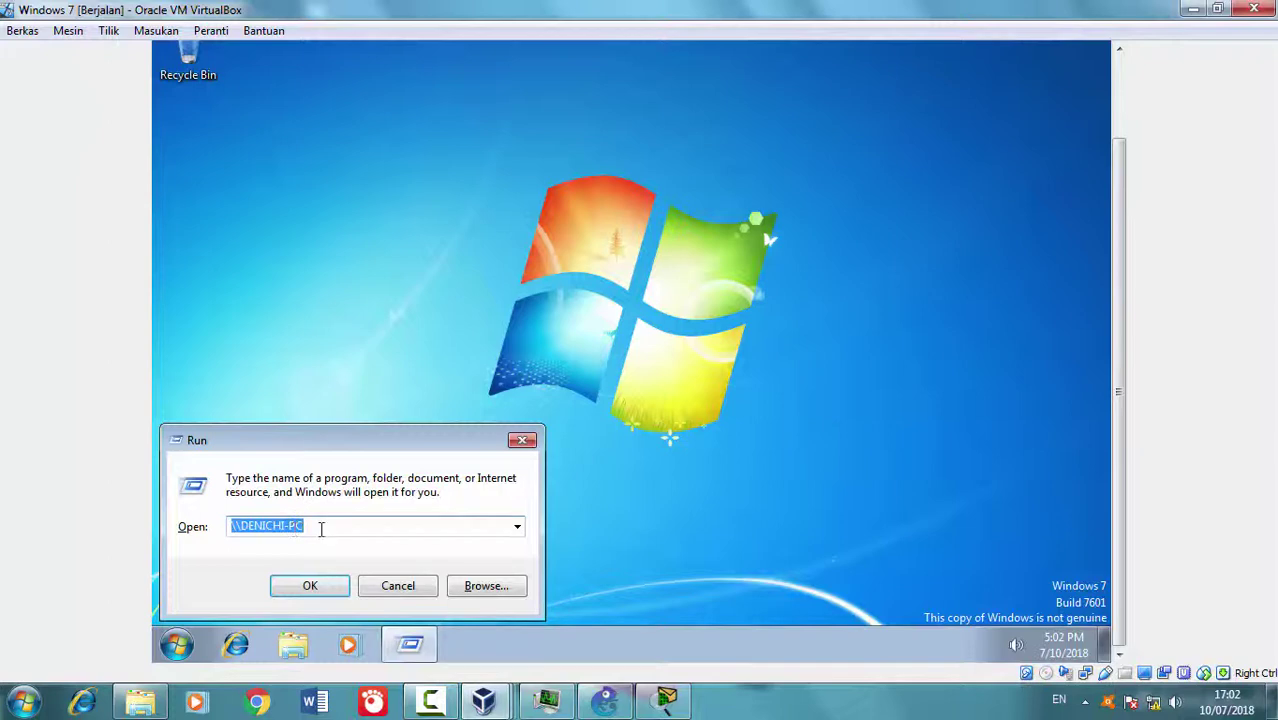
type("\\192.168.137.1")
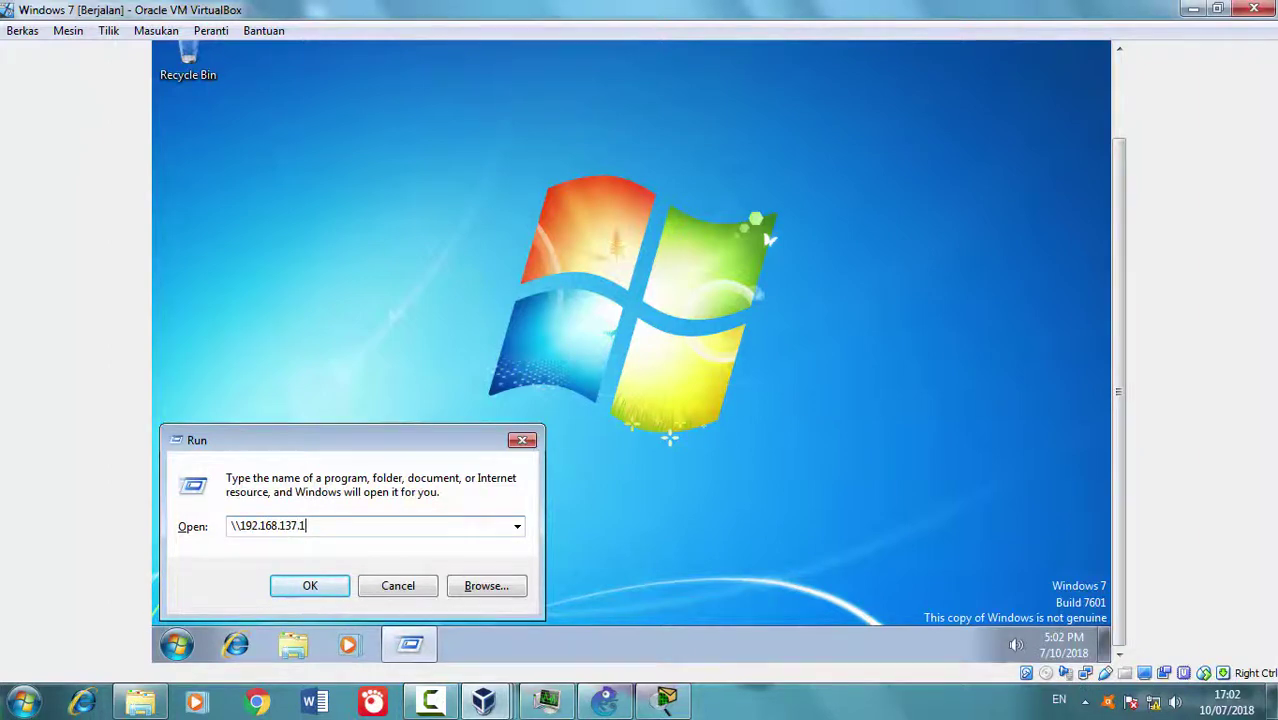
key("Return")
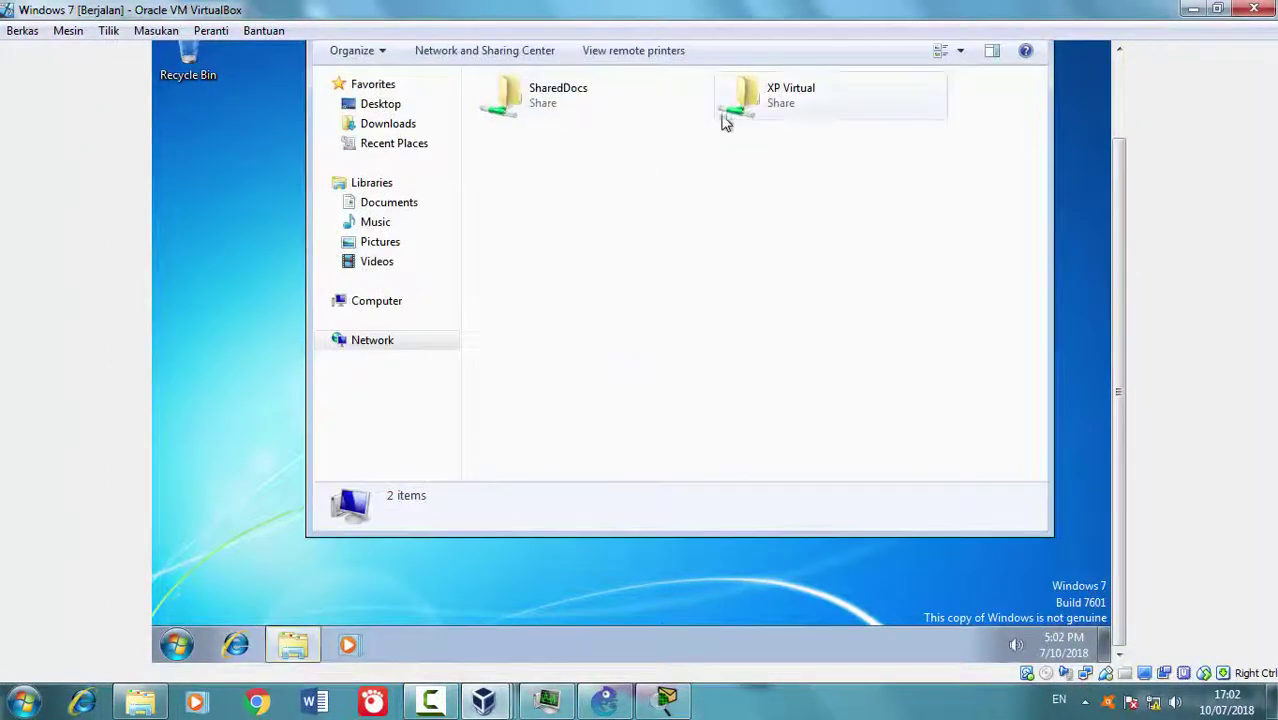
left_click(845, 107)
left_click(1114, 121)
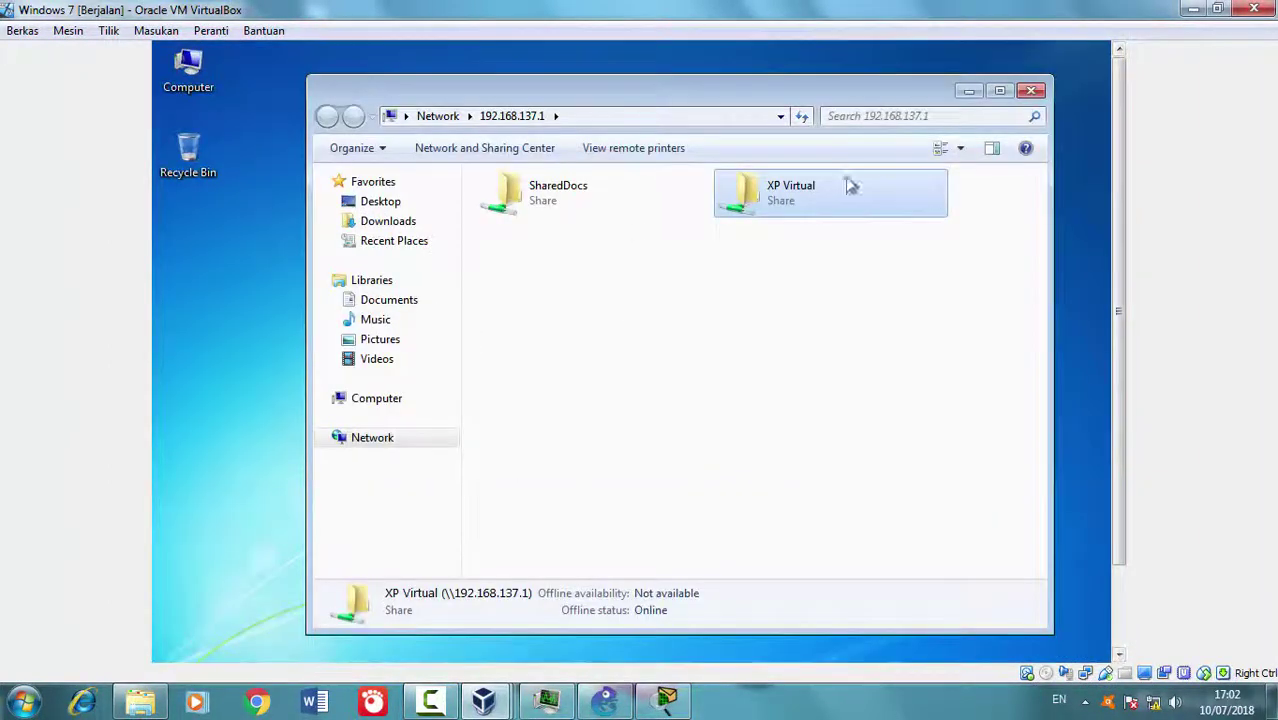
Bring up the Windows XP machine's window, open My Computer and look through its Shared Documents folder
mouse_move(483, 700)
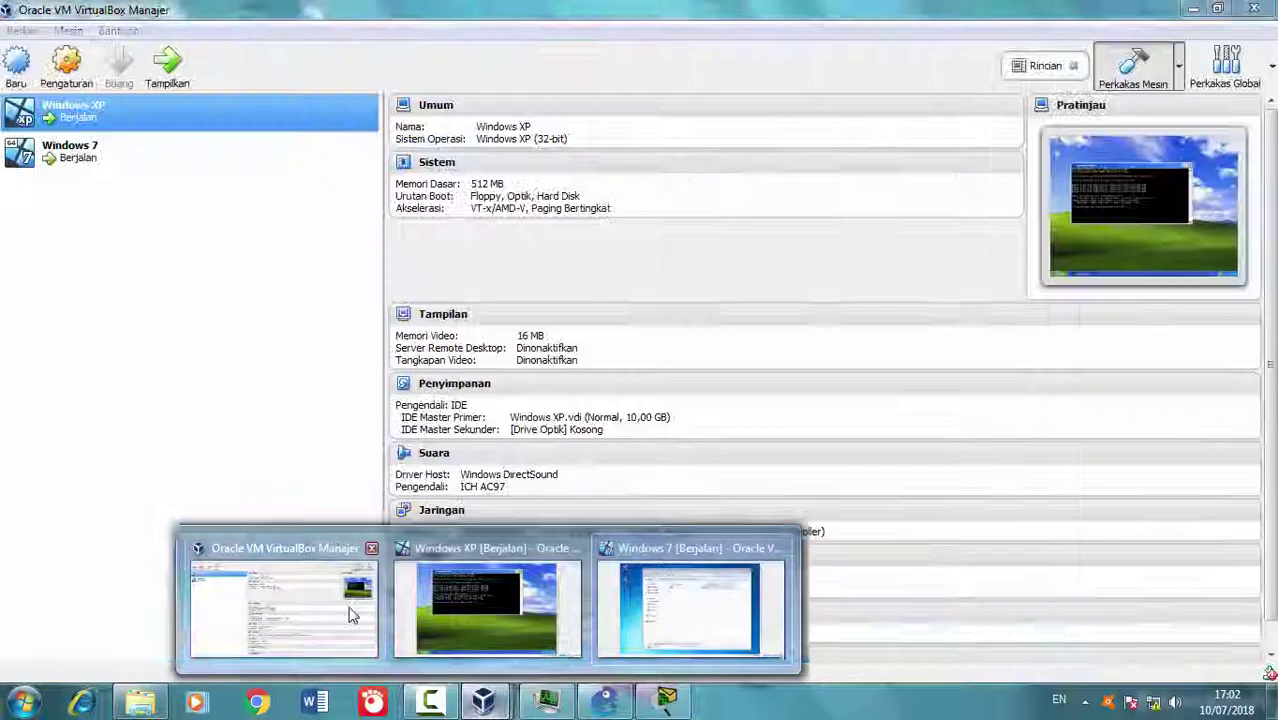
left_click(354, 611)
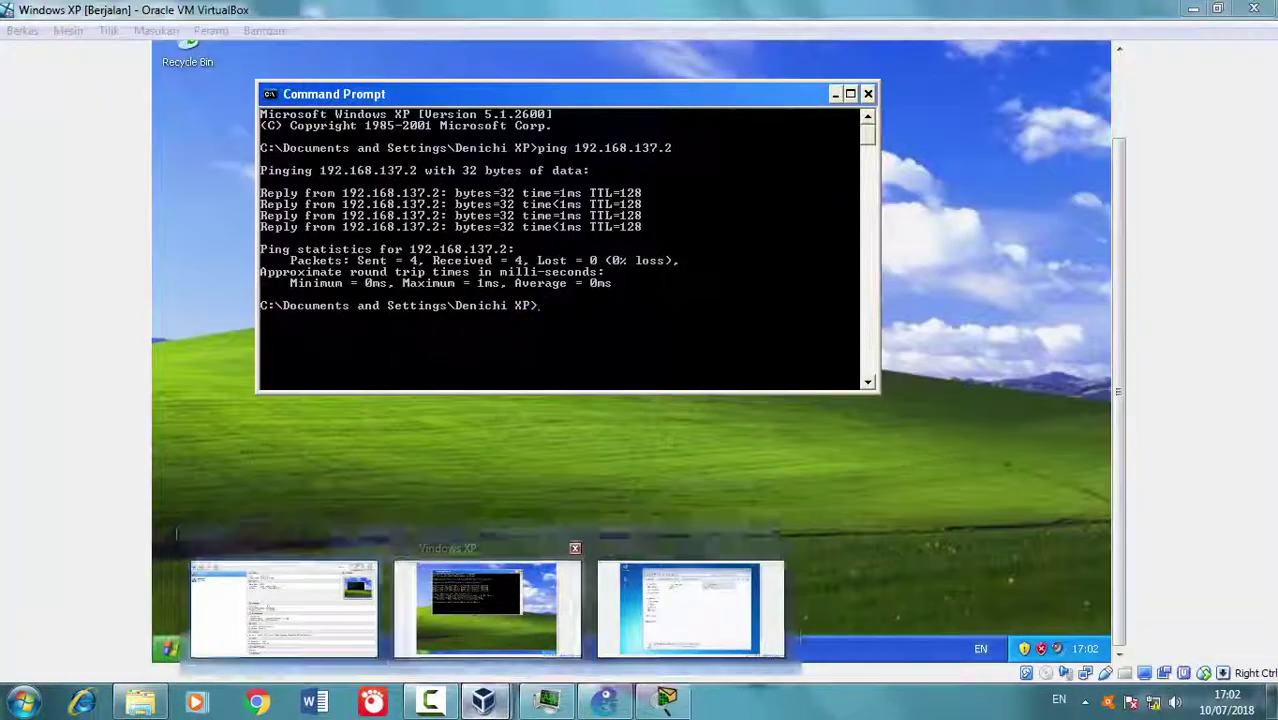
left_click(258, 611)
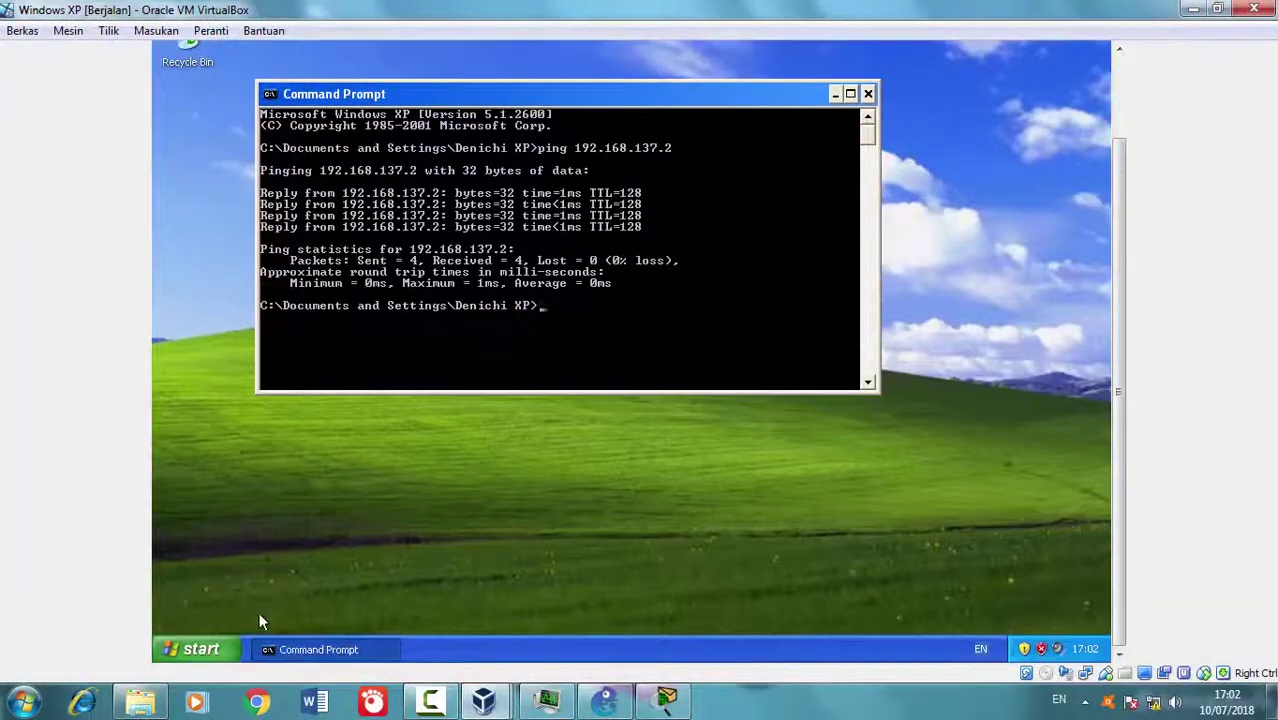
left_click(224, 649)
left_click(398, 364)
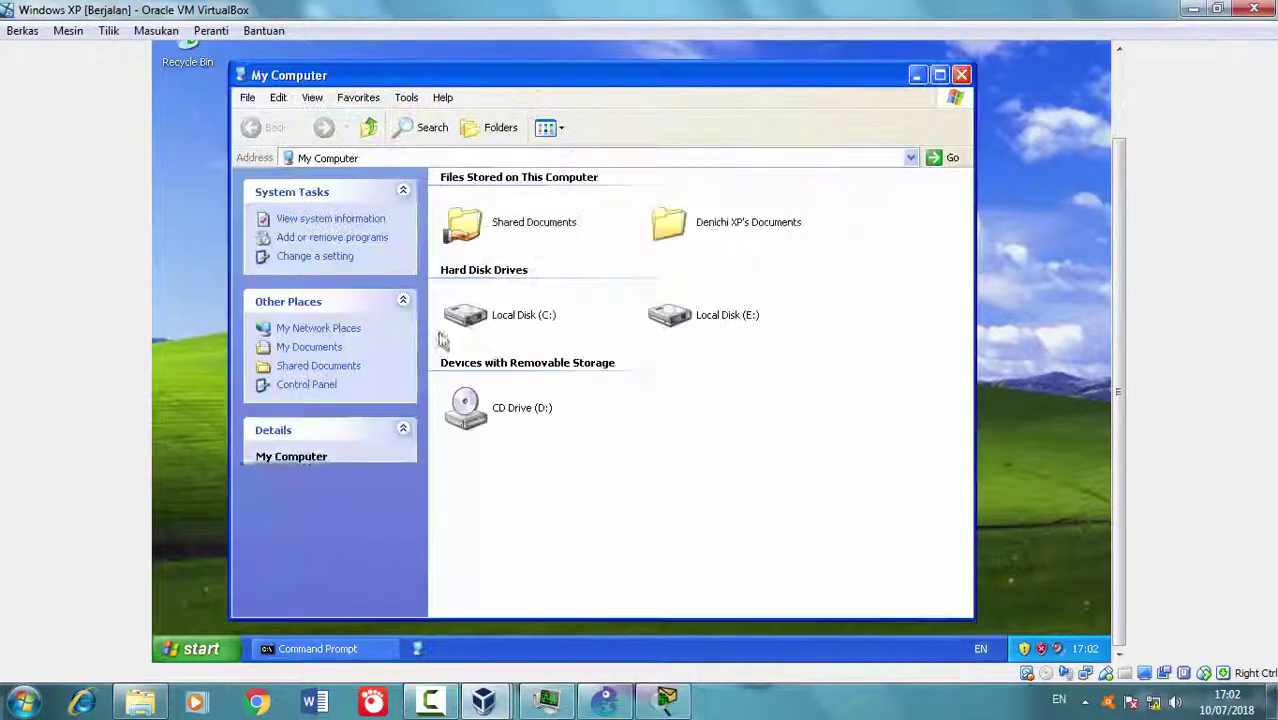
double_click(510, 236)
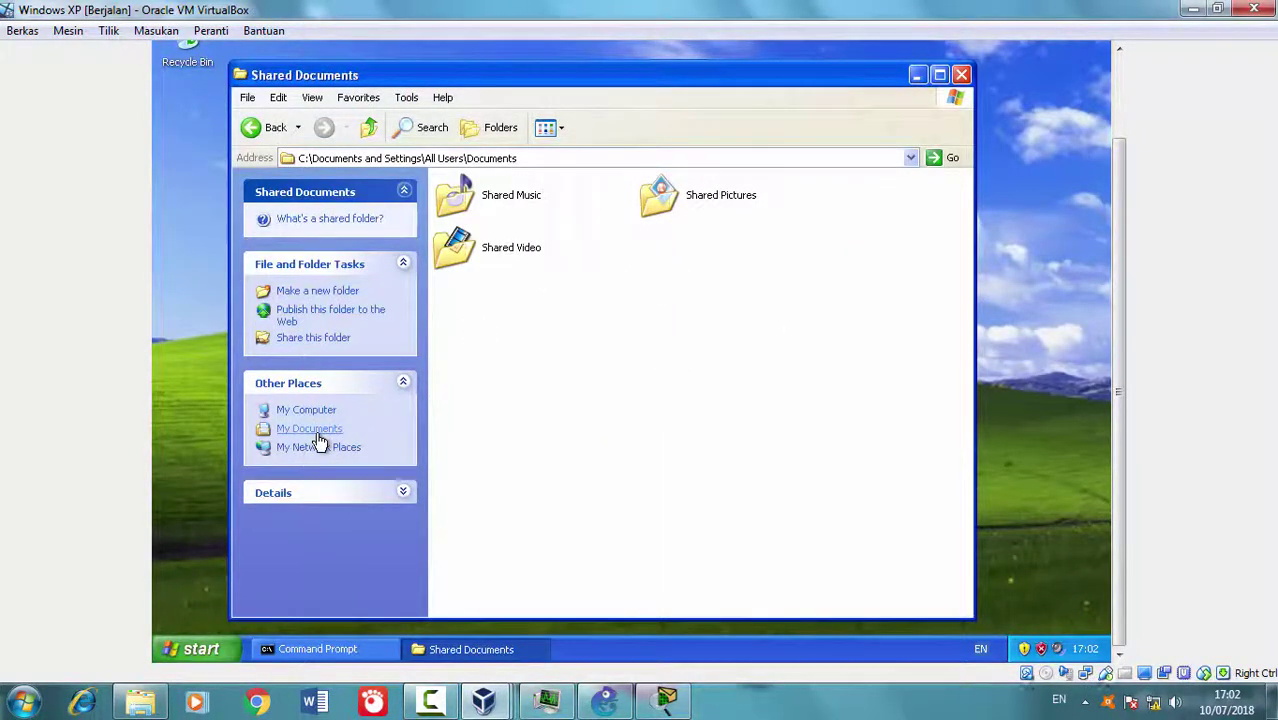
left_click(370, 128)
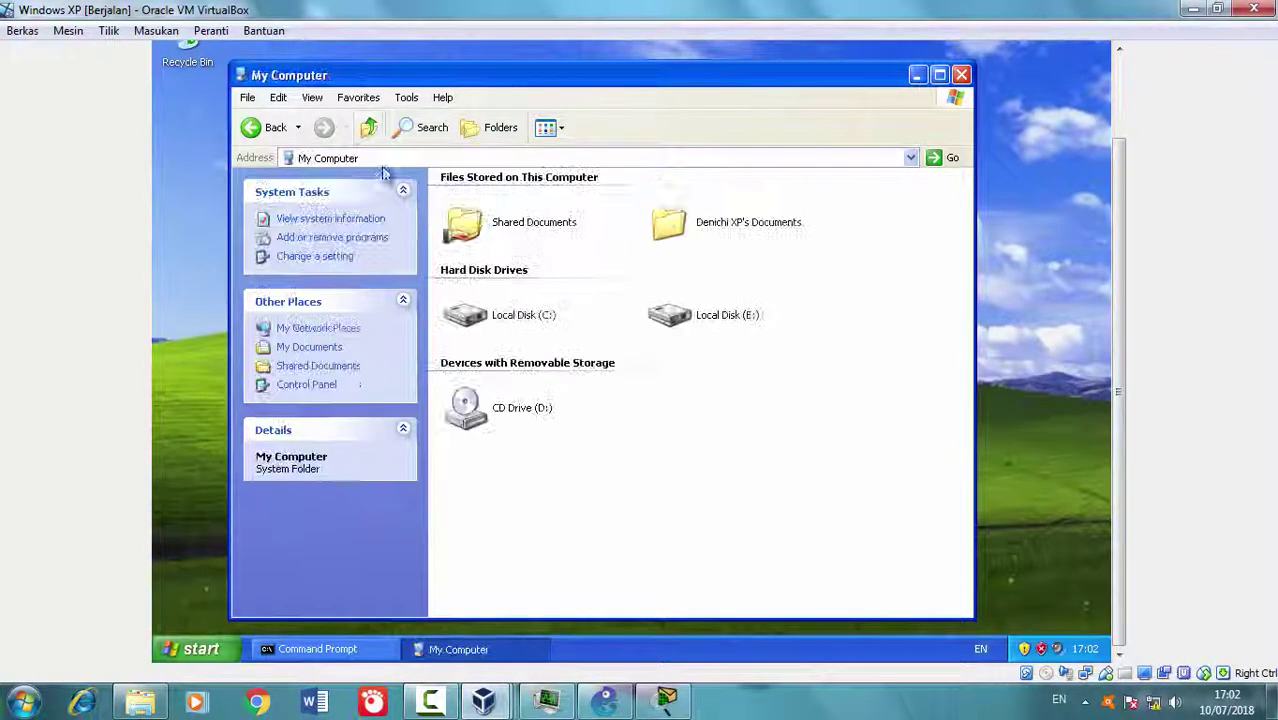
double_click(510, 222)
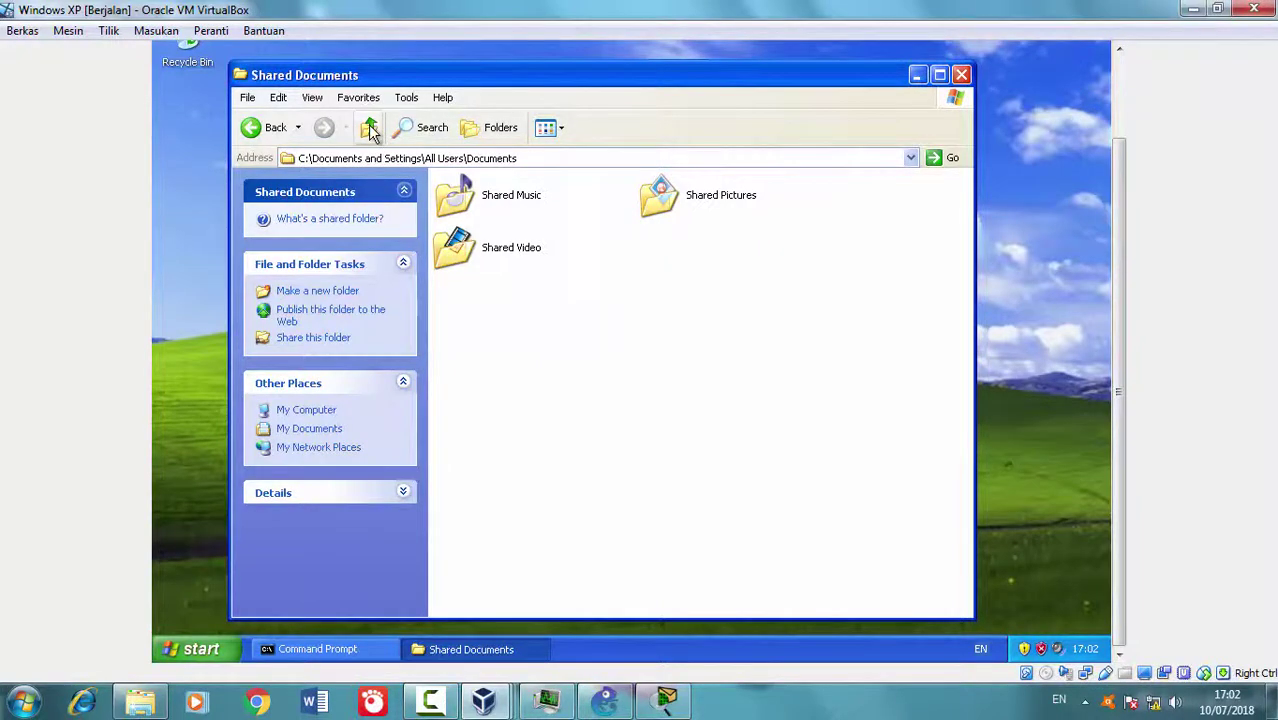
left_click(370, 130)
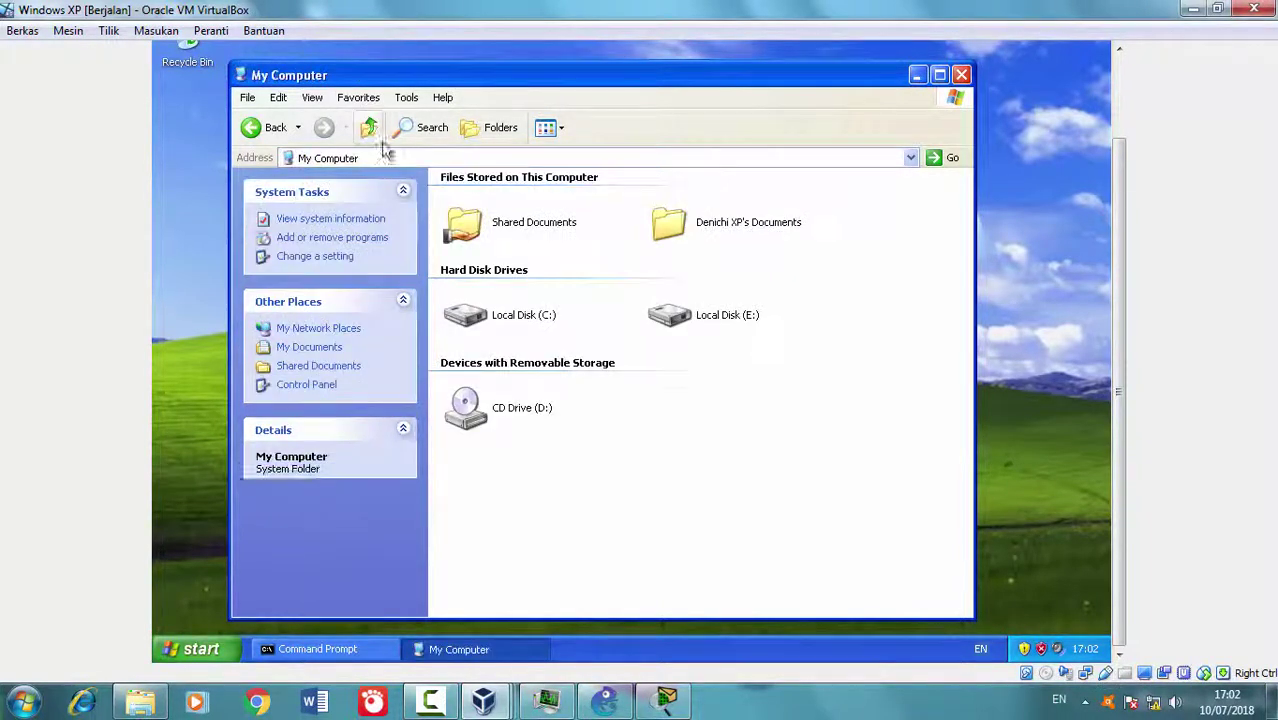
Look through Local Disk (C:) and the user's documents folder on the Windows XP machine
double_click(529, 326)
left_click(370, 128)
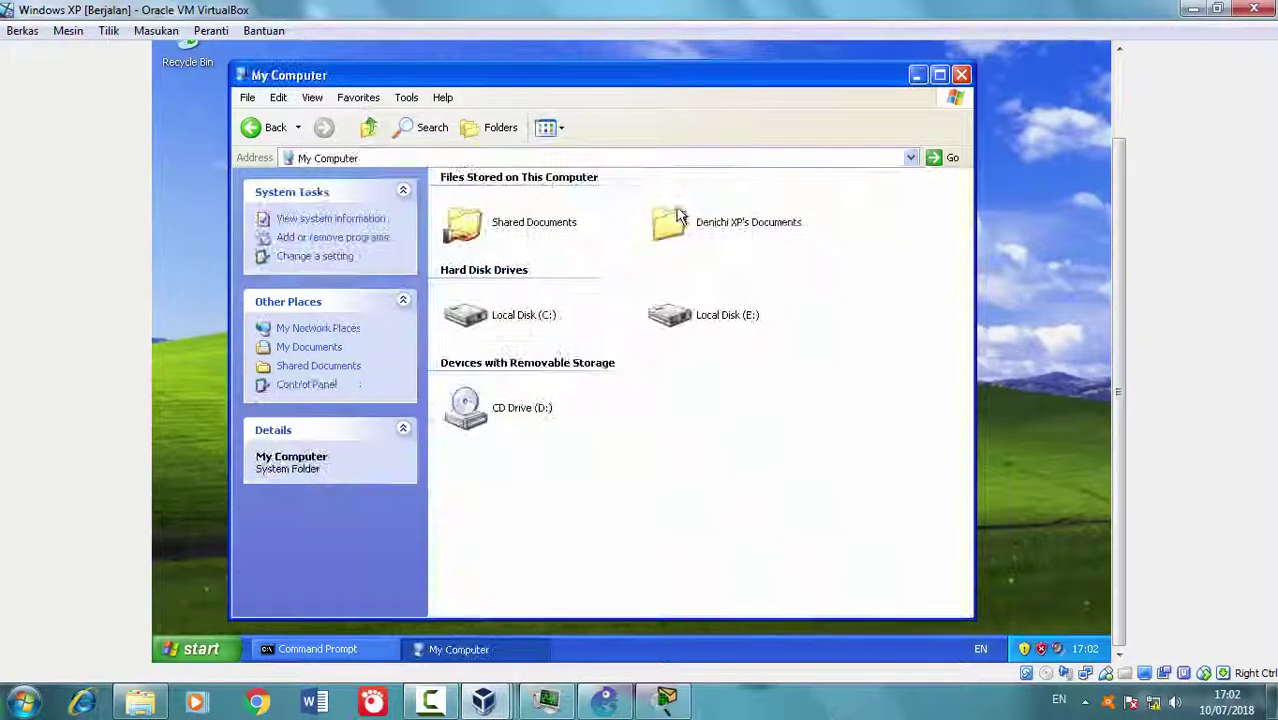
double_click(700, 224)
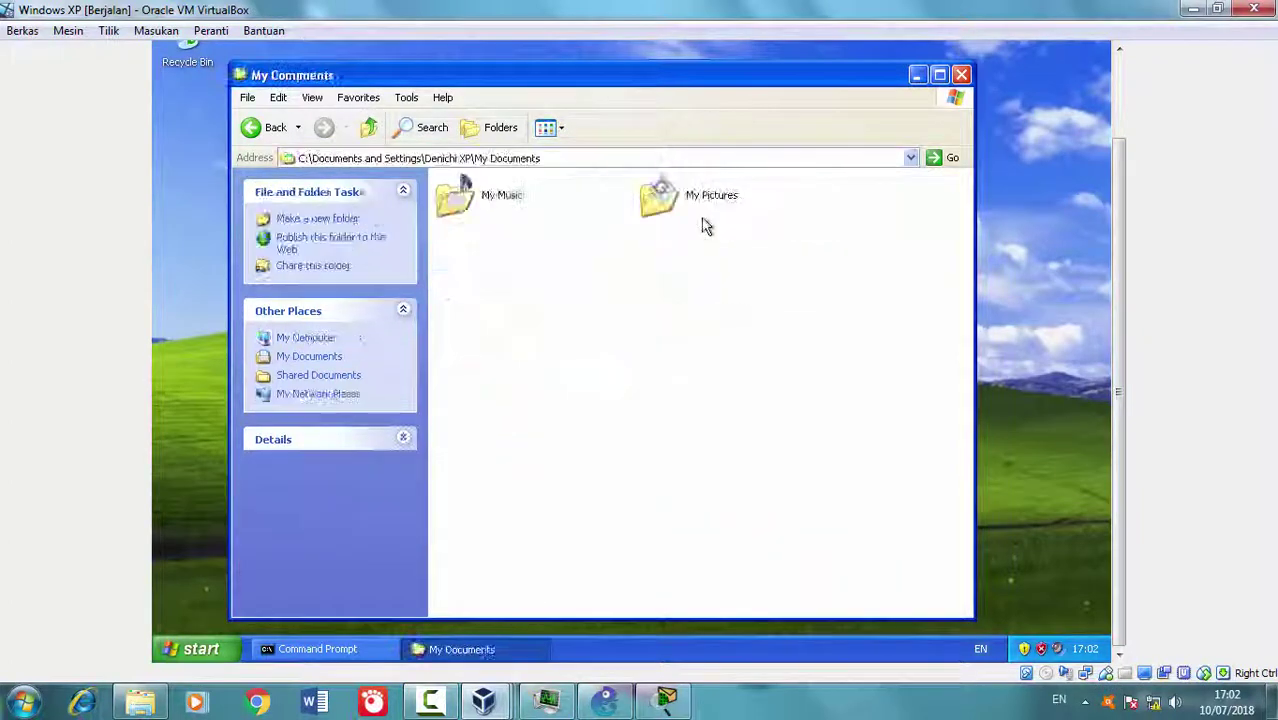
left_click(370, 128)
Open the XP Virtual folder on Local Disk (E:) in Windows XP and select the Teknik Kendaraan Ringan picture
double_click(671, 318)
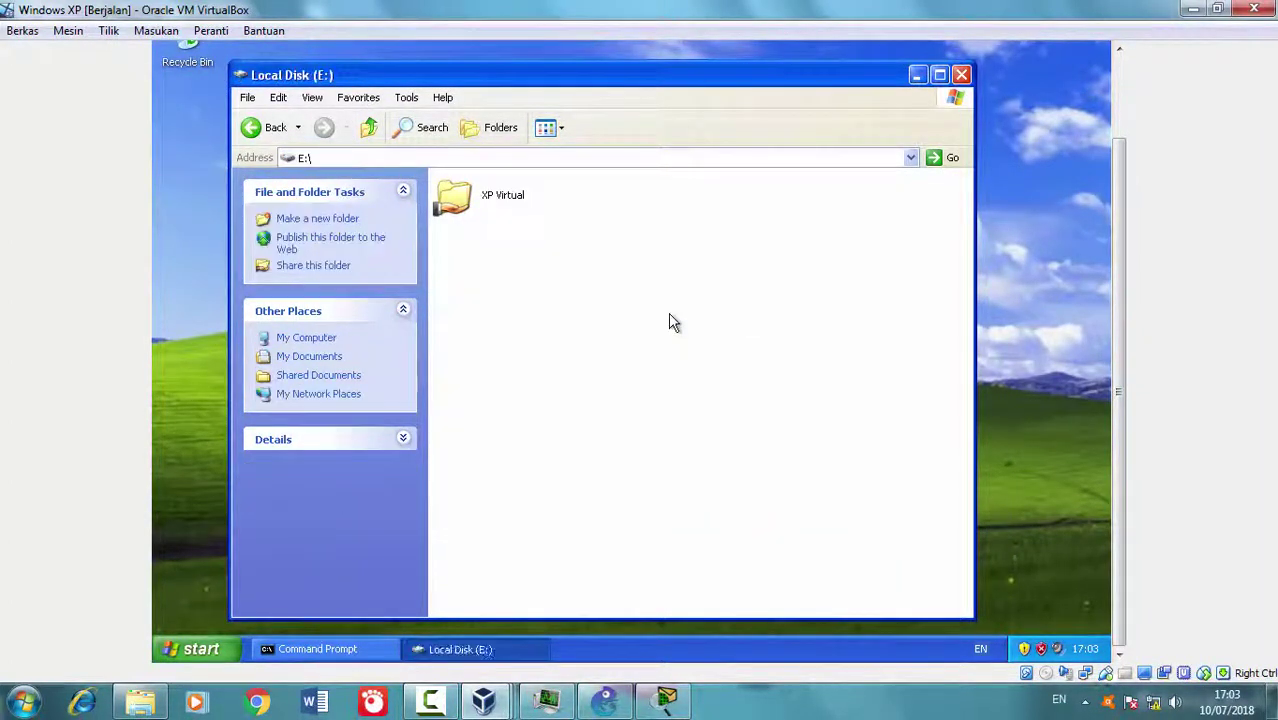
left_click(490, 197)
double_click(503, 199)
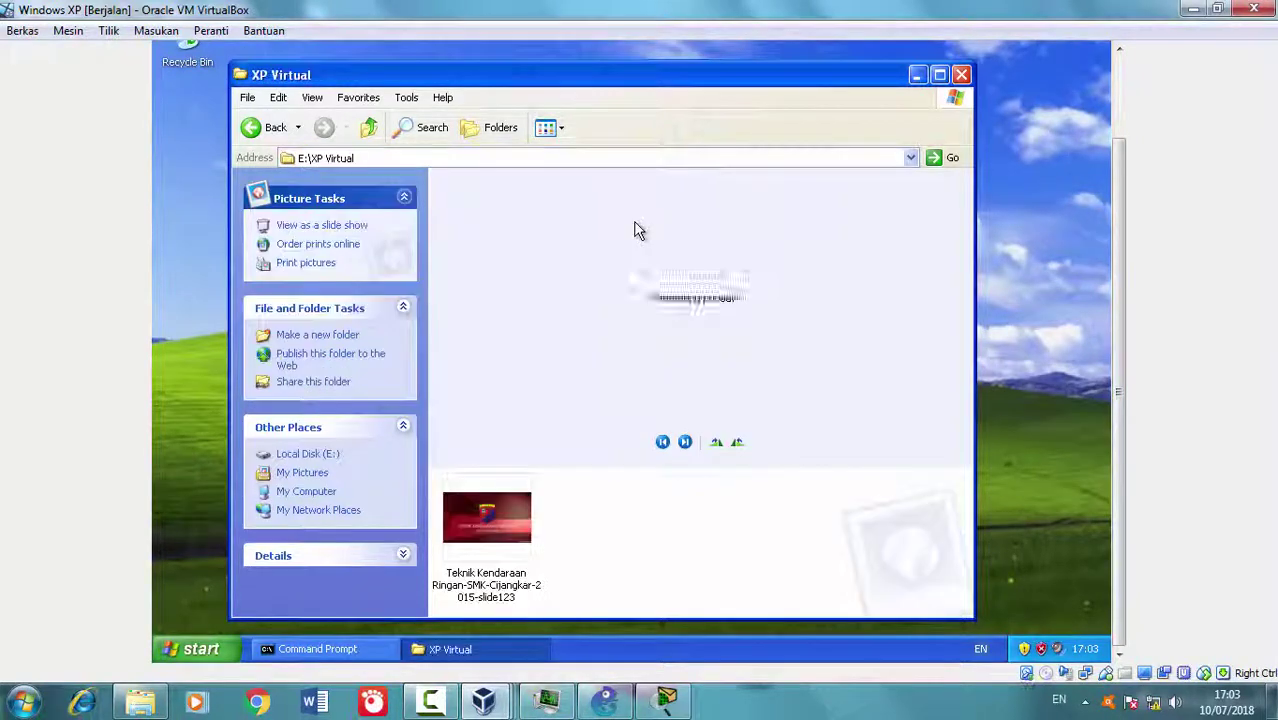
left_click(518, 540)
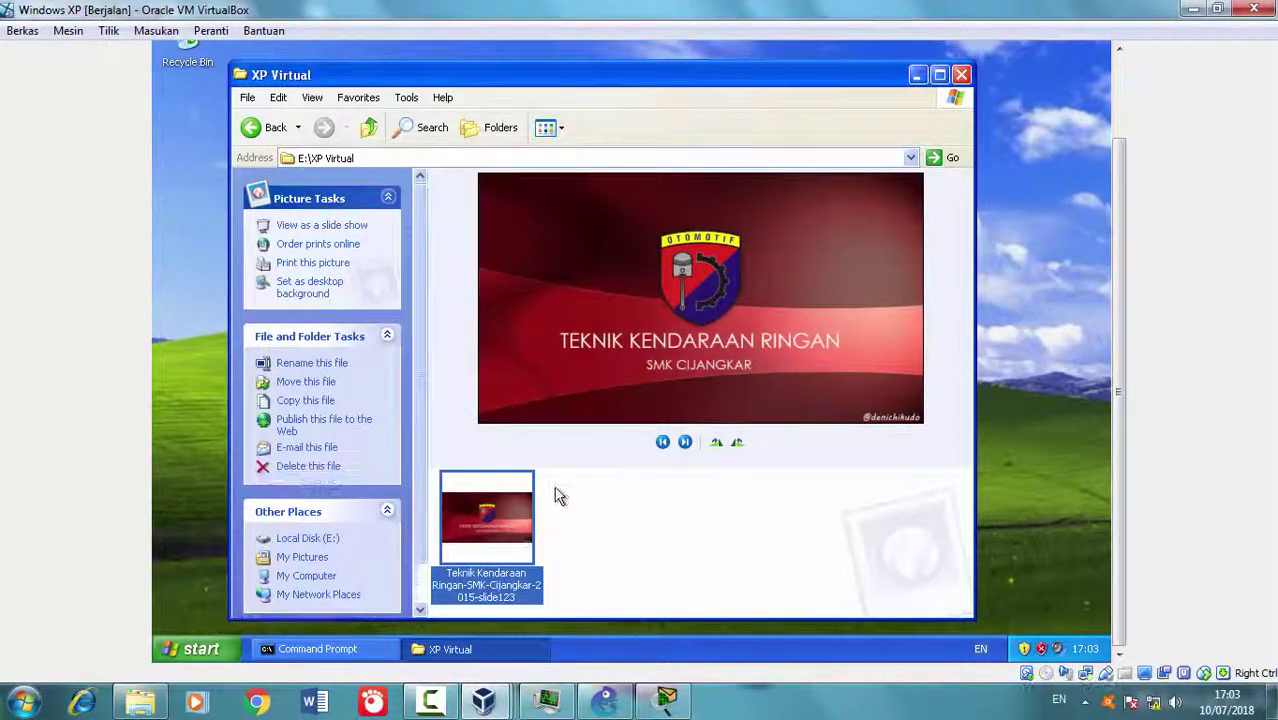
Switch to the Windows 7 machine, open the Teknik Kendaraan Ringan picture from the XP Virtual share, and close the photo viewer
mouse_move(484, 700)
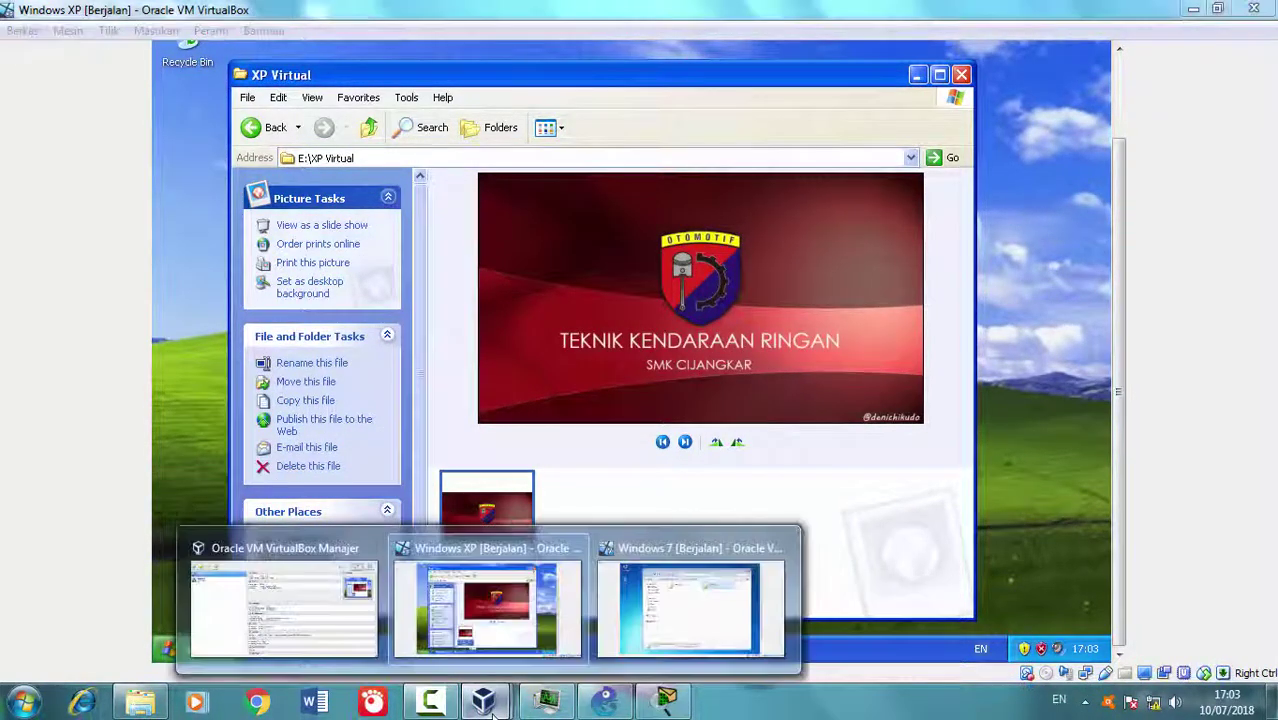
left_click(700, 604)
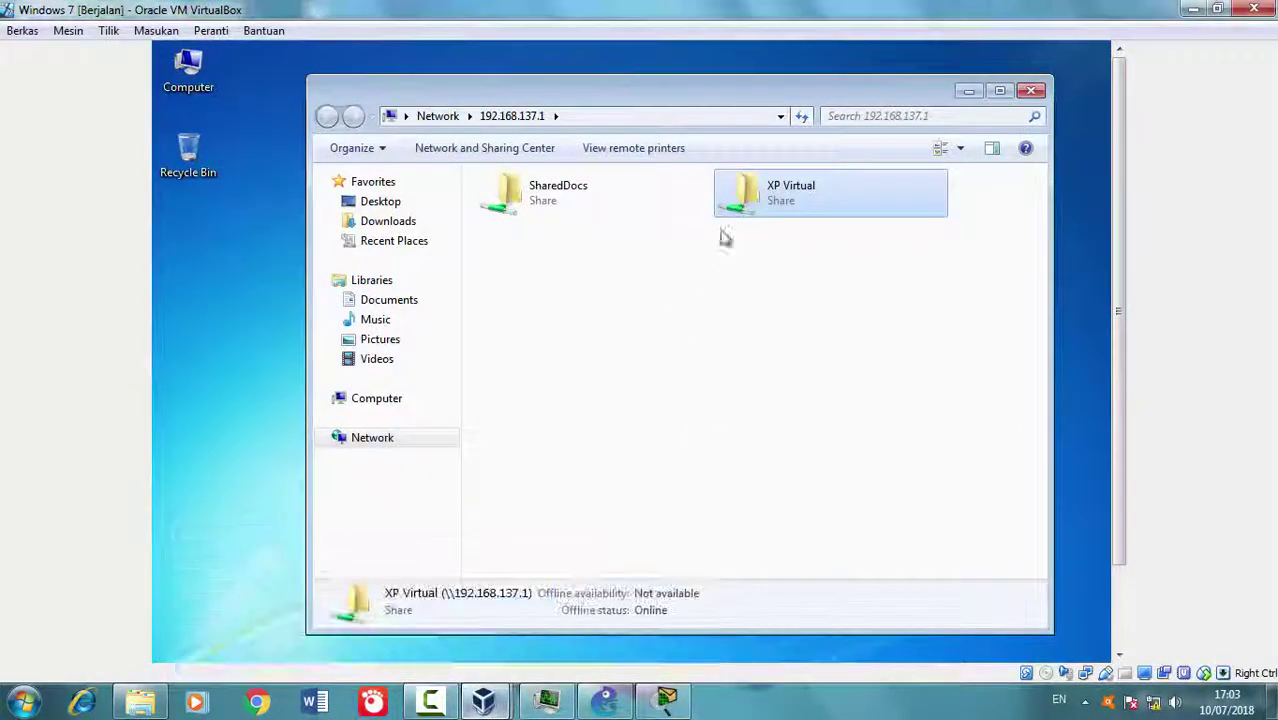
double_click(766, 184)
left_click(558, 213)
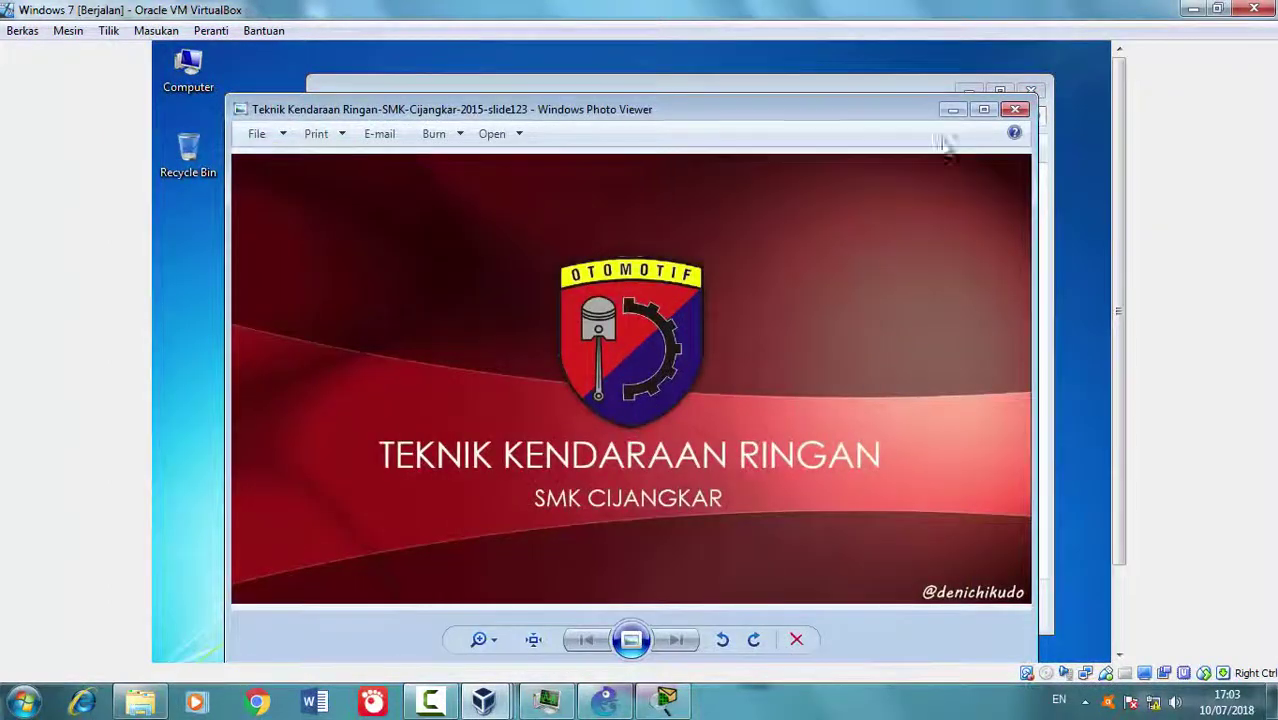
left_click(1015, 109)
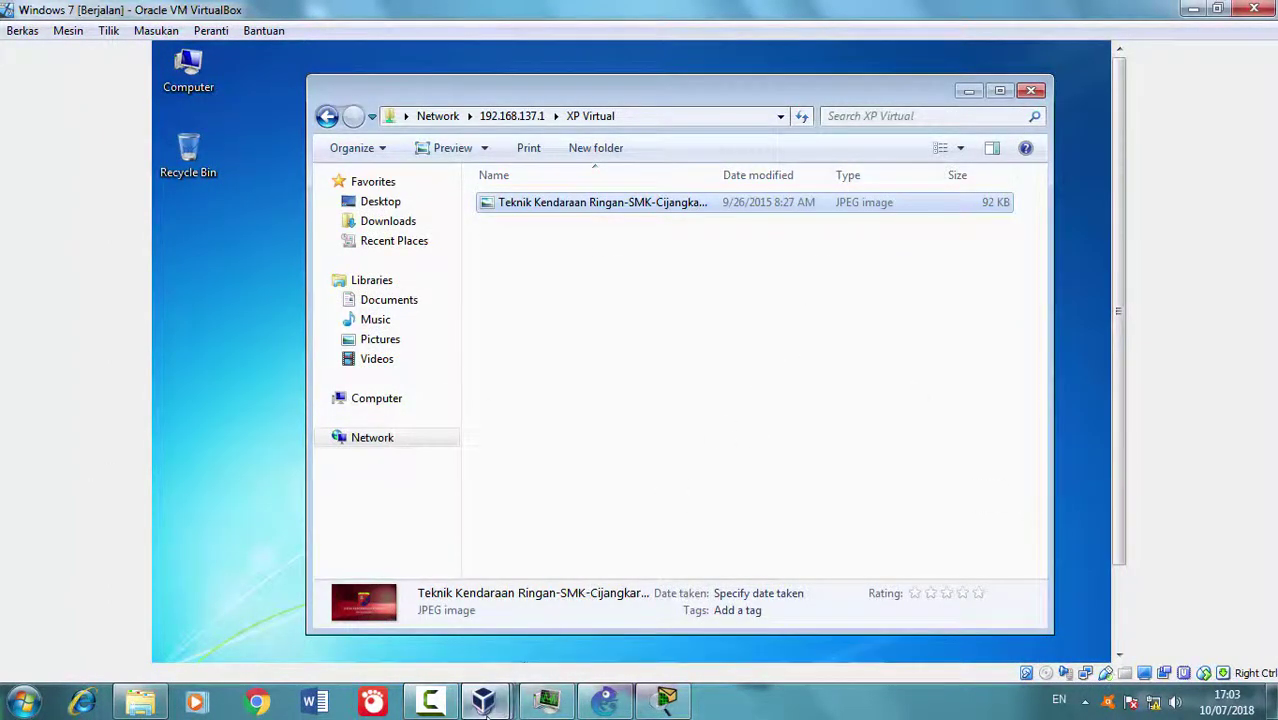
Compare the share's contents with the XP Virtual folder on the Windows XP machine and return to Windows 7
mouse_move(516, 682)
left_click(498, 606)
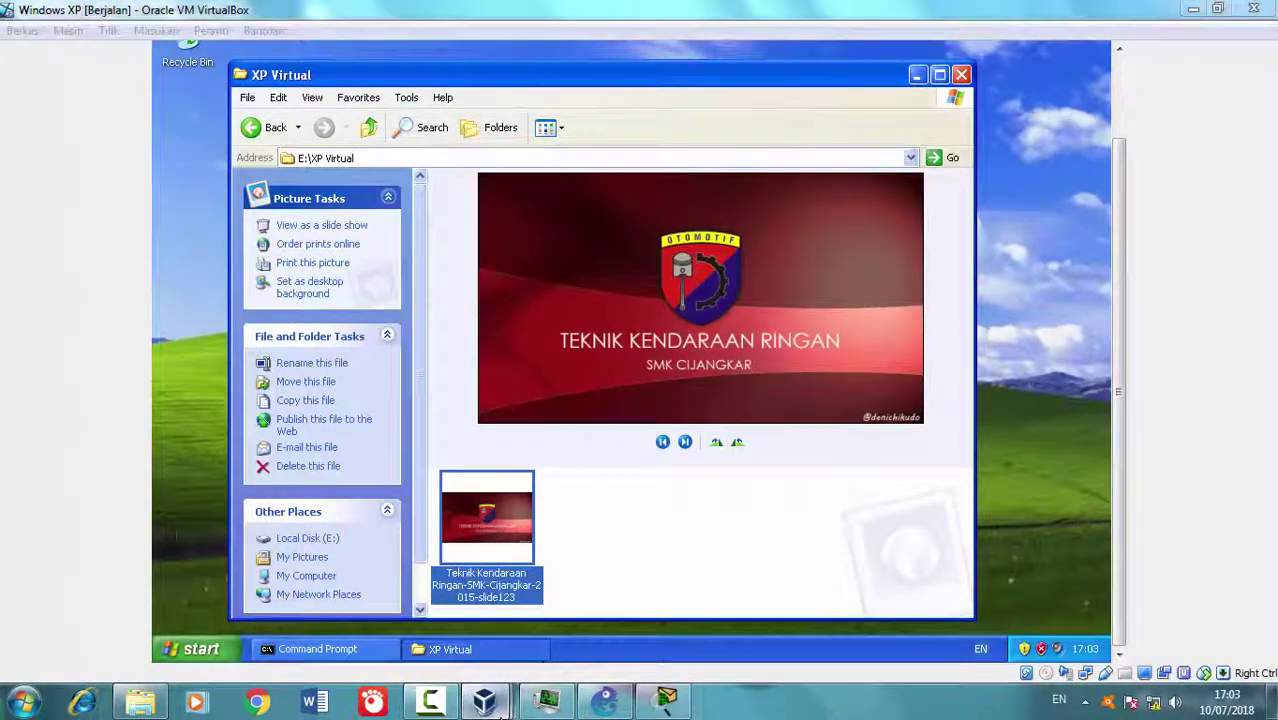
left_click(680, 612)
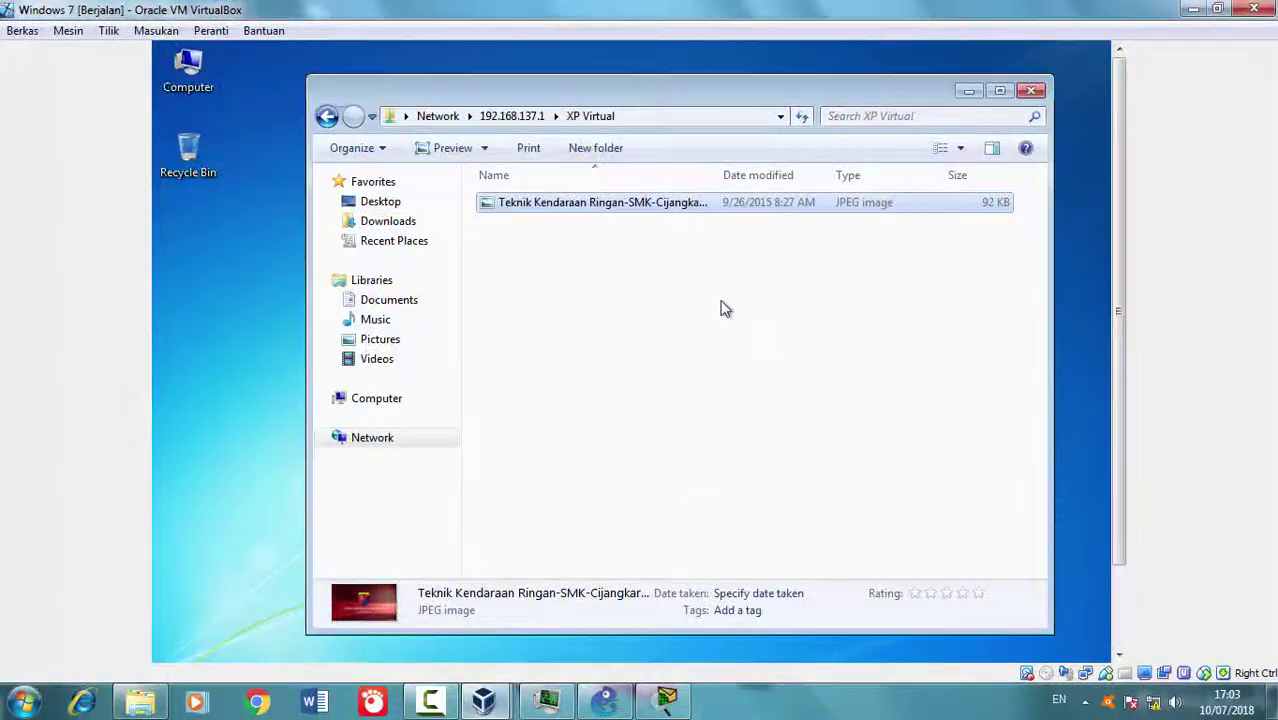
Close the shared folder window in Windows 7 and minimize all VirtualBox windows to reveal the host desktop
left_click(1034, 91)
left_click_drag(1133, 130, 1110, 77)
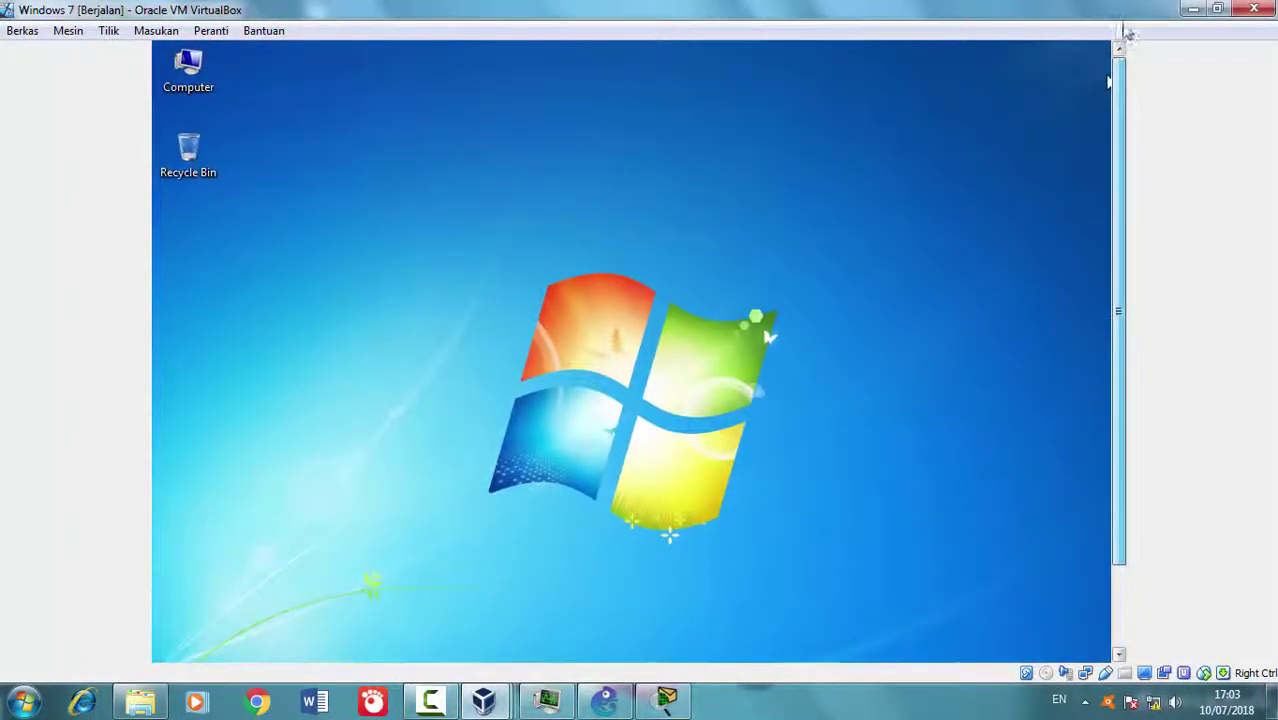
left_click(1193, 14)
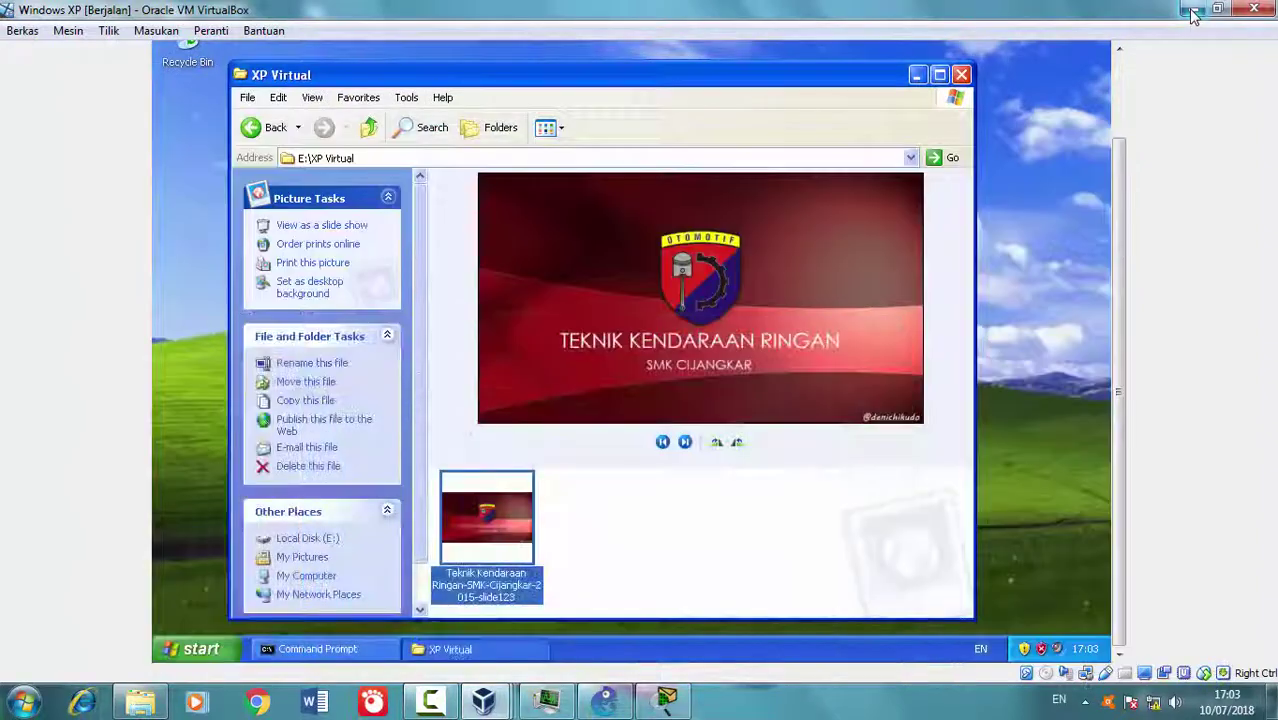
left_click(1193, 14)
left_click(1199, 10)
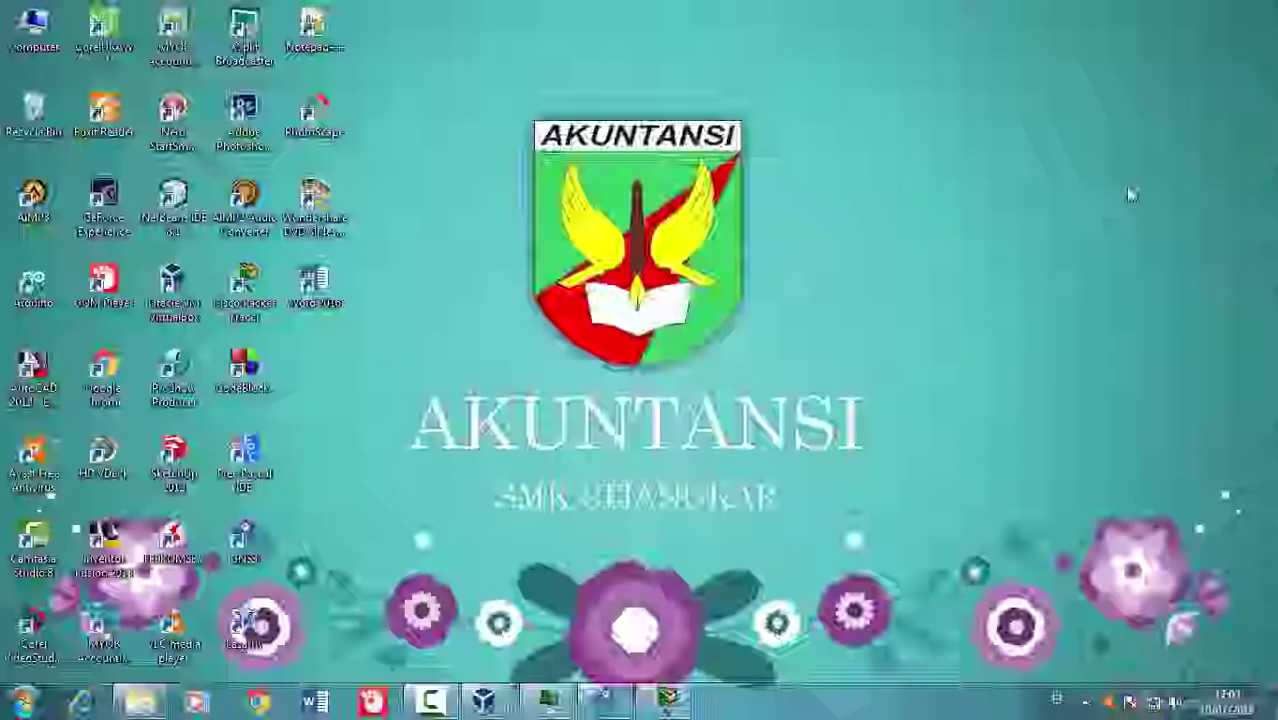